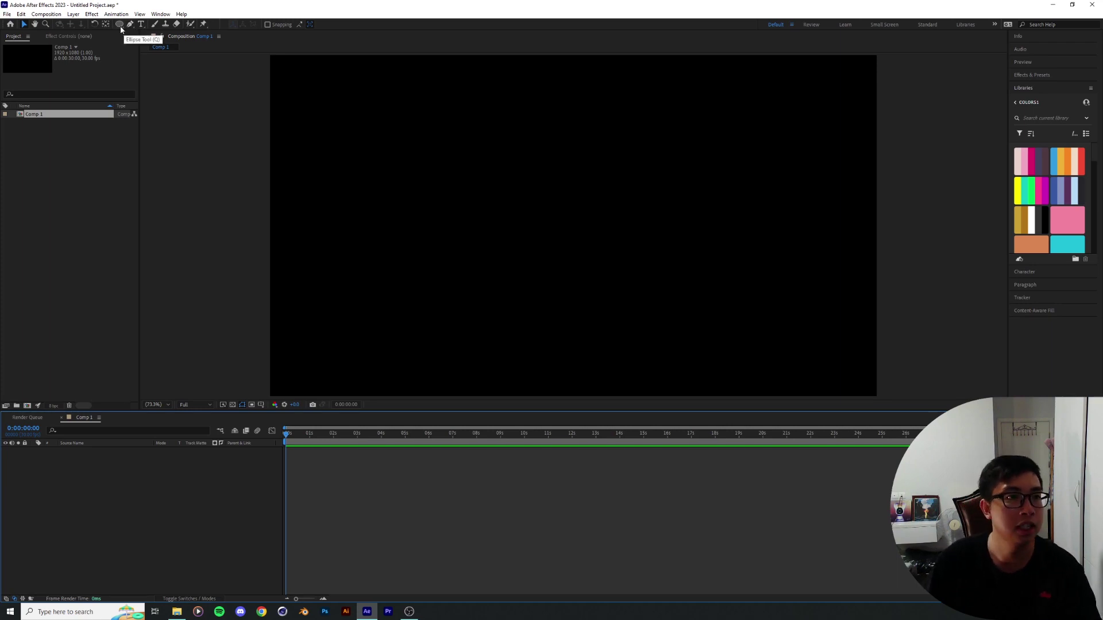
Create a composition-sized ellipse on a new shape layer with the Ellipse tool and expand its path properties
click(120, 25)
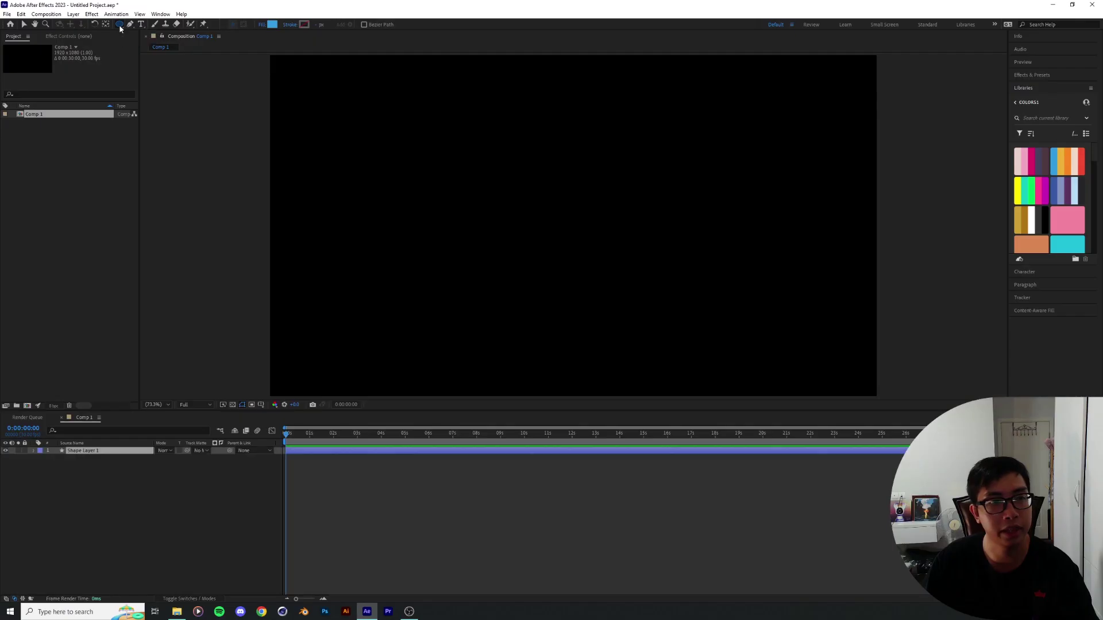
double_click(120, 25)
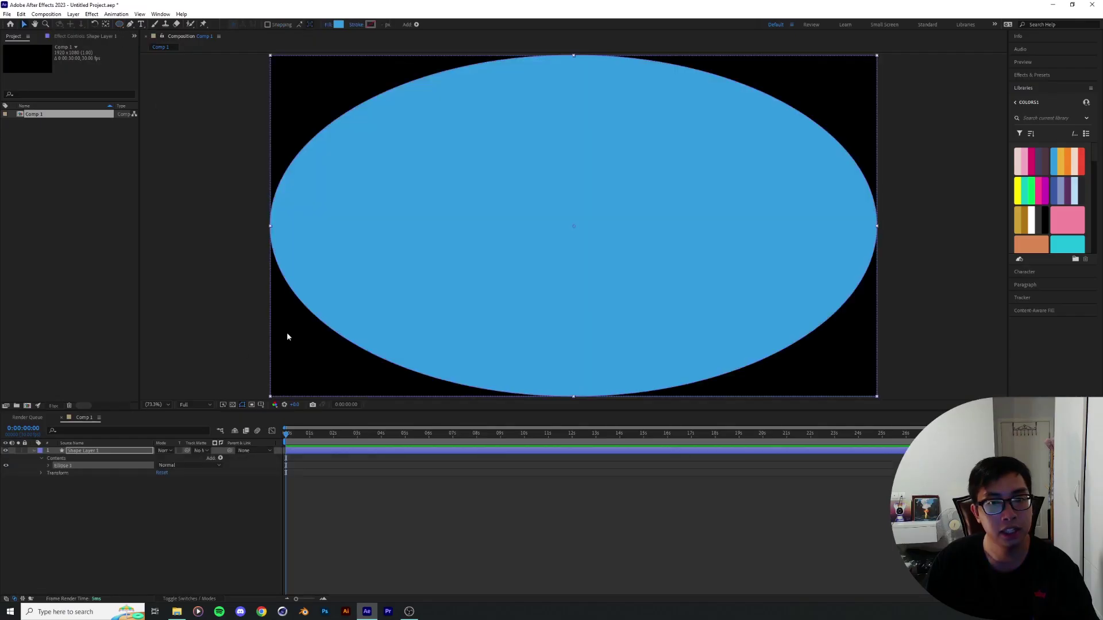
click(48, 466)
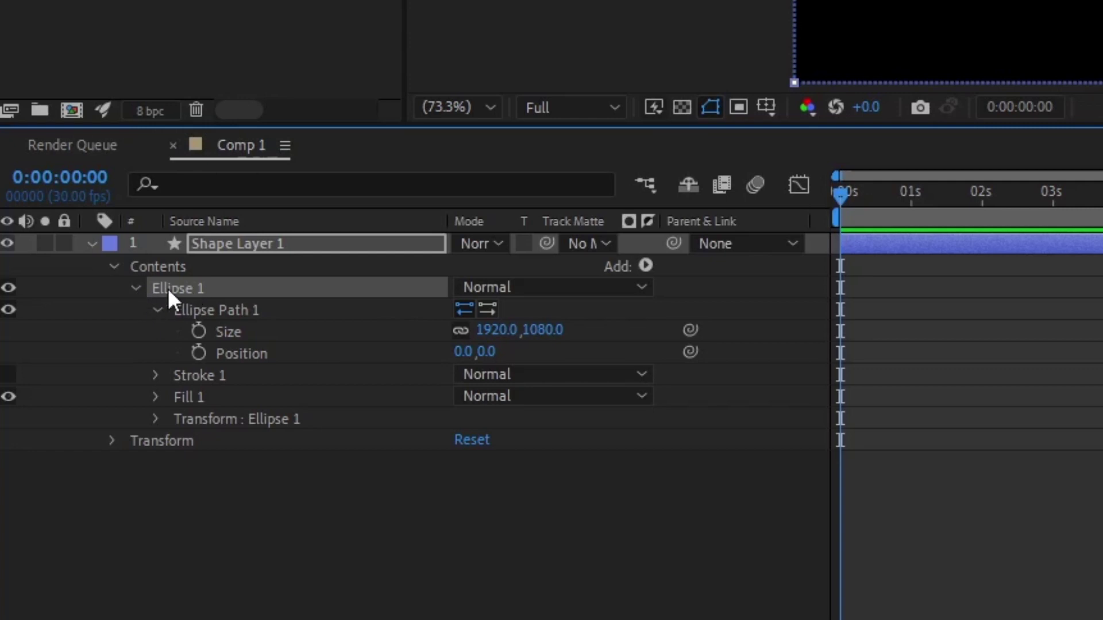
Unlink the ellipse path's size proportions and set its width to 1080 to make a circle
click(242, 337)
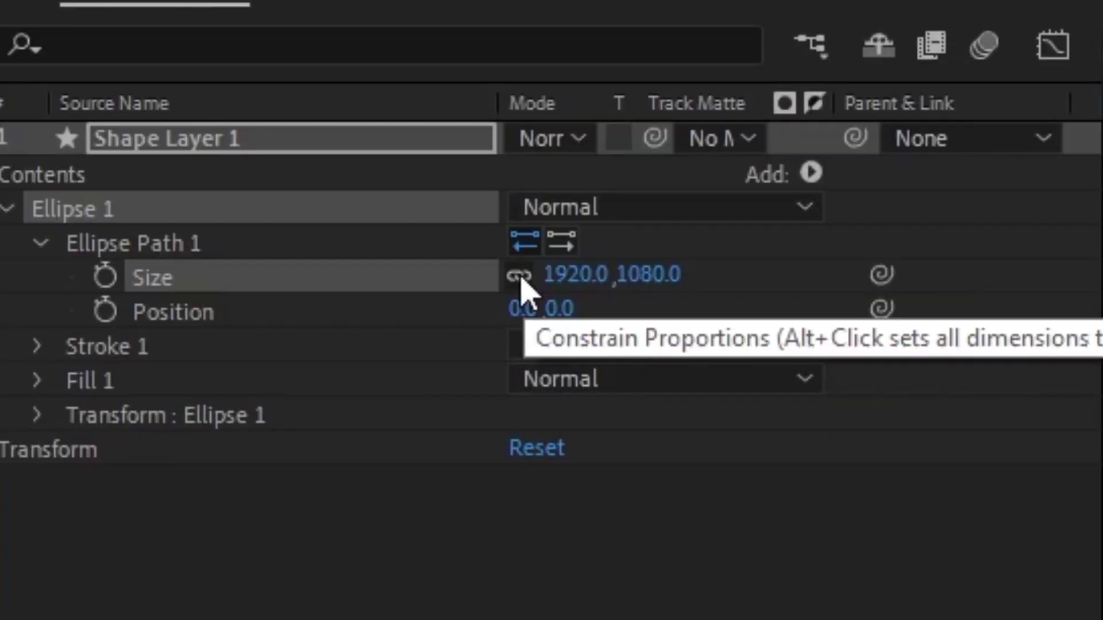
click(460, 331)
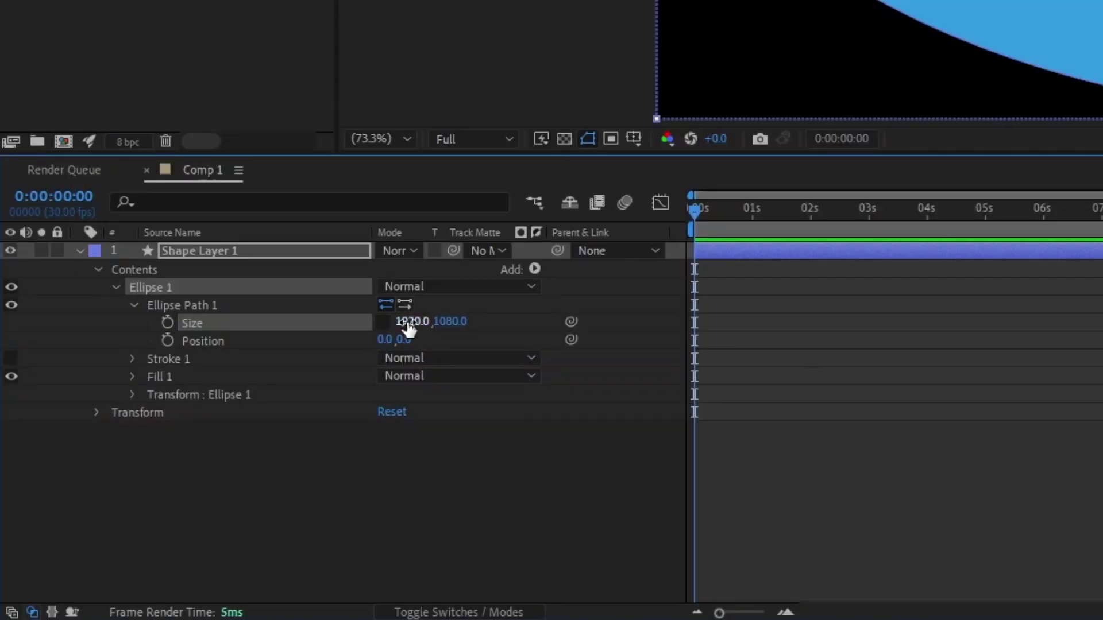
click(408, 323)
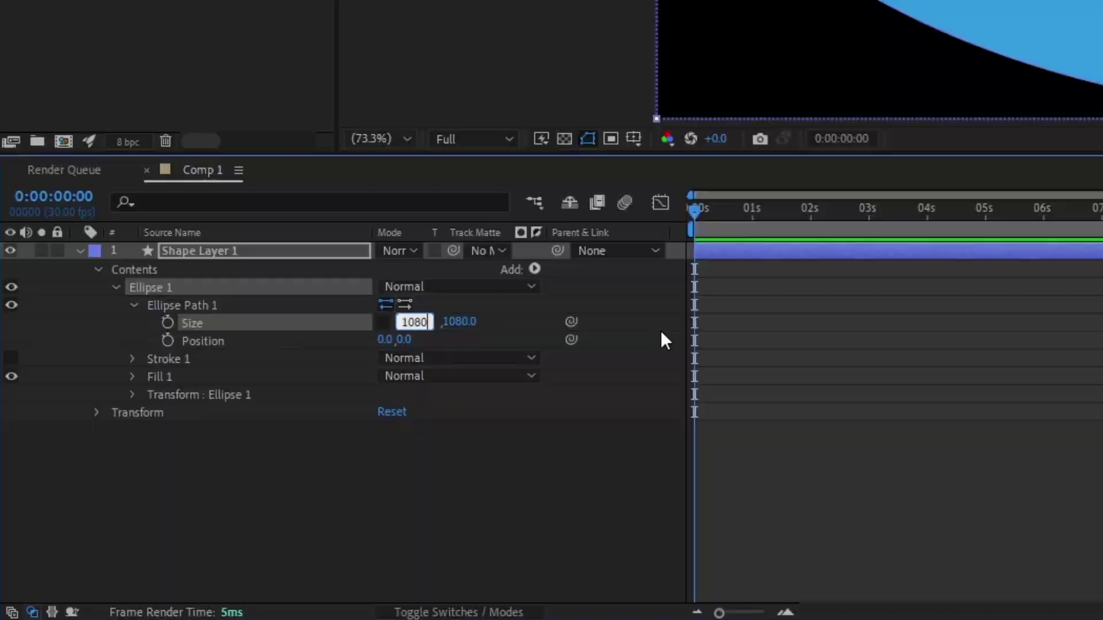
key(Return)
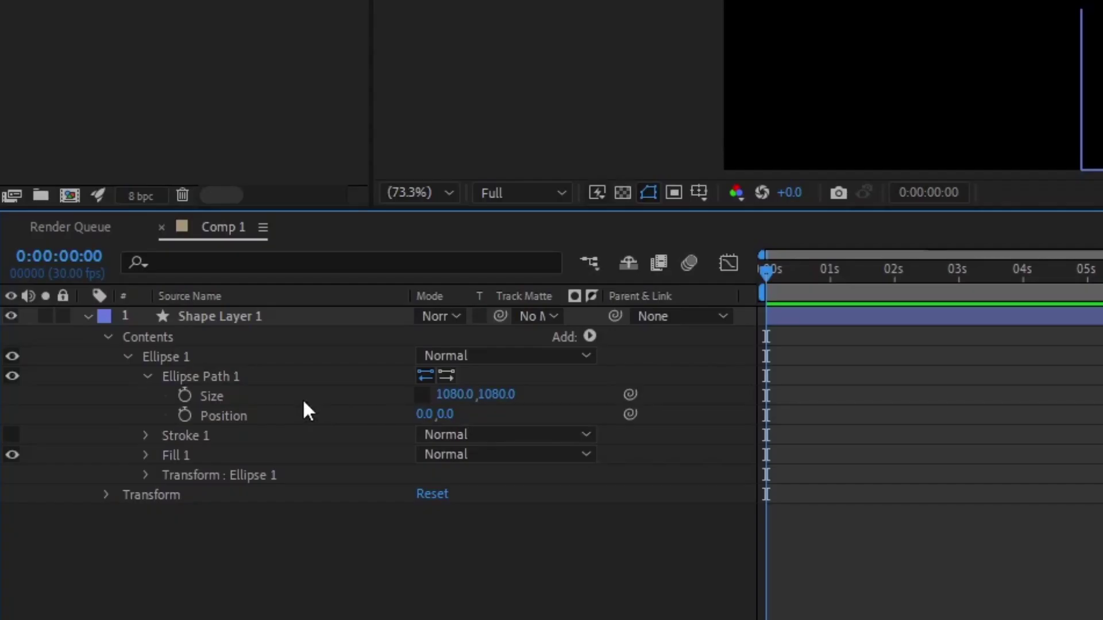
click(303, 403)
Constrain the circle's size proportions again and scale it down to about 708 px
click(421, 397)
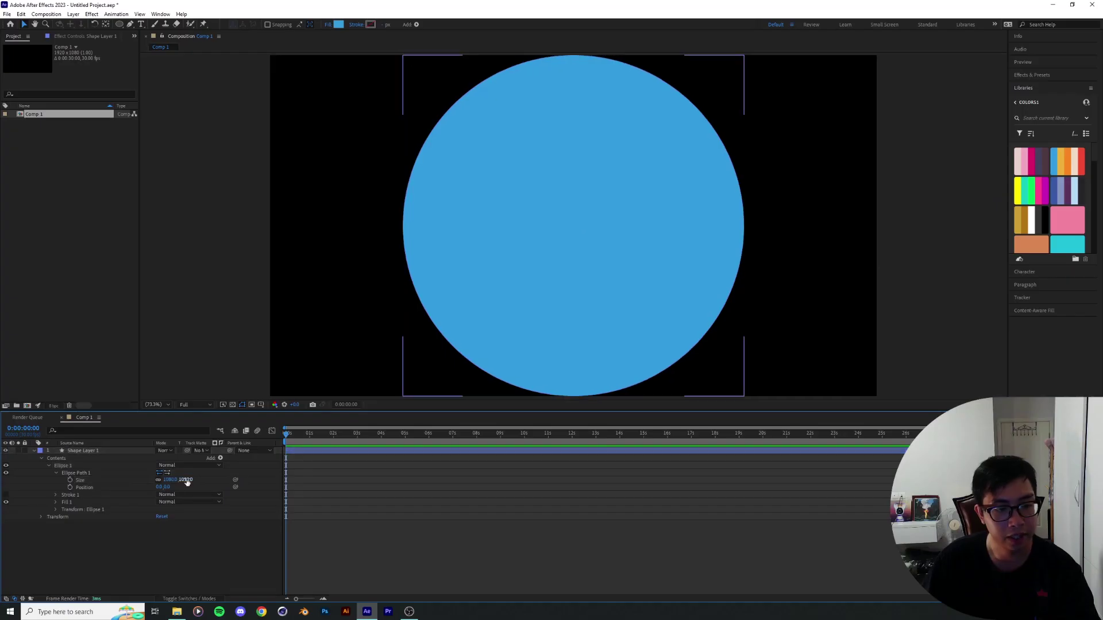
drag(186, 480, 27, 491)
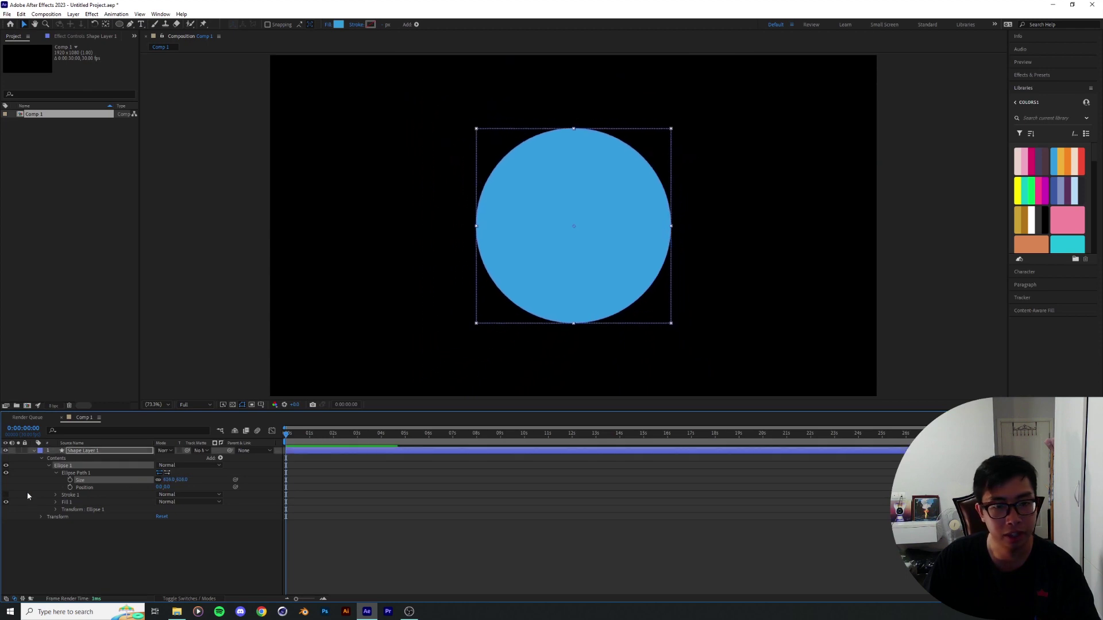
drag(181, 480, 207, 480)
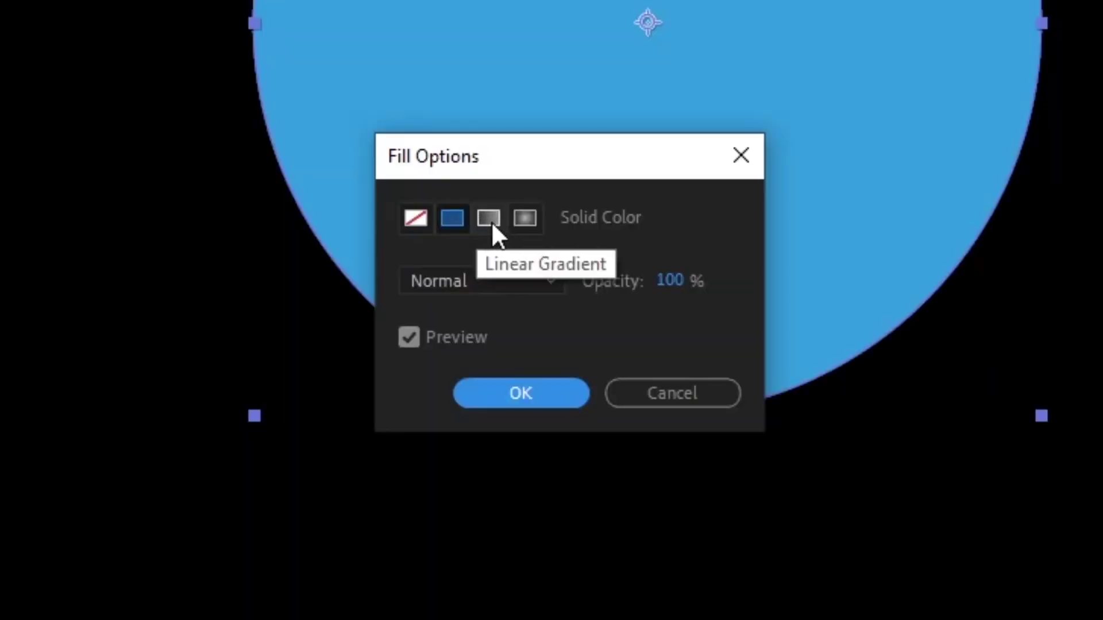
Change the circle's fill type to Radial Gradient
click(491, 222)
click(528, 224)
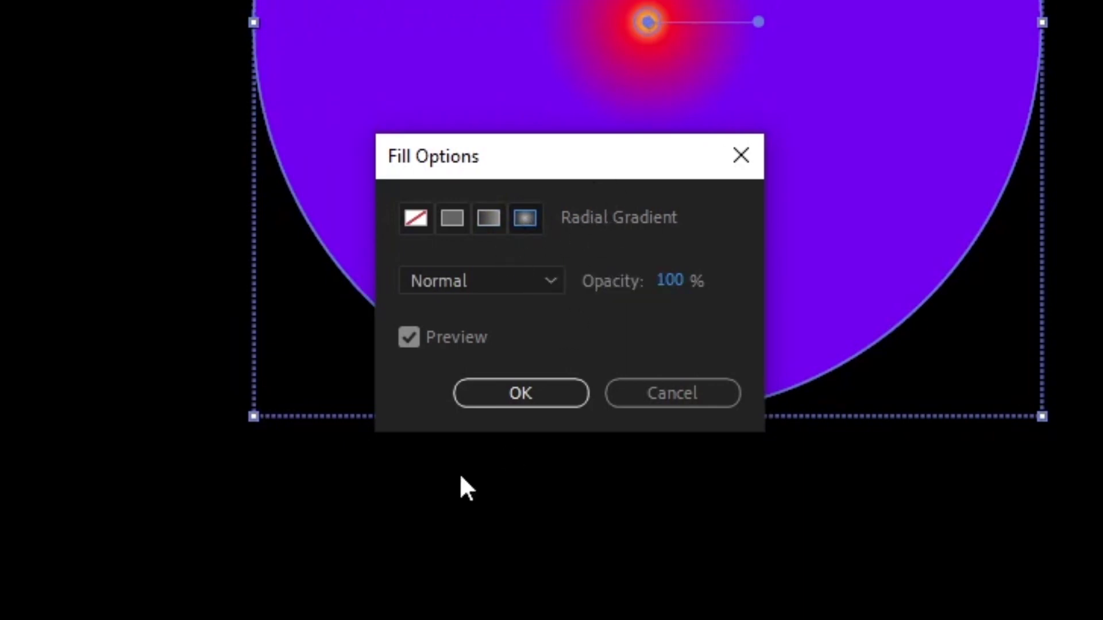
click(528, 393)
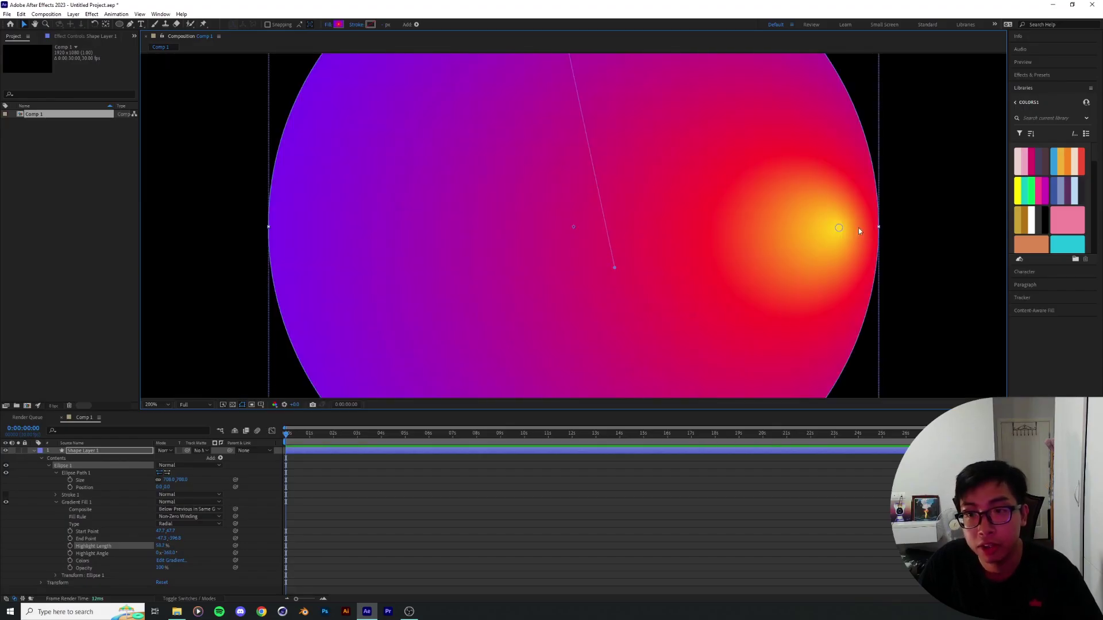
Move the radial gradient's highlight to the circle's lower-right area and deselect the layer
key(comma)
drag(706, 229, 646, 309)
key(F2)
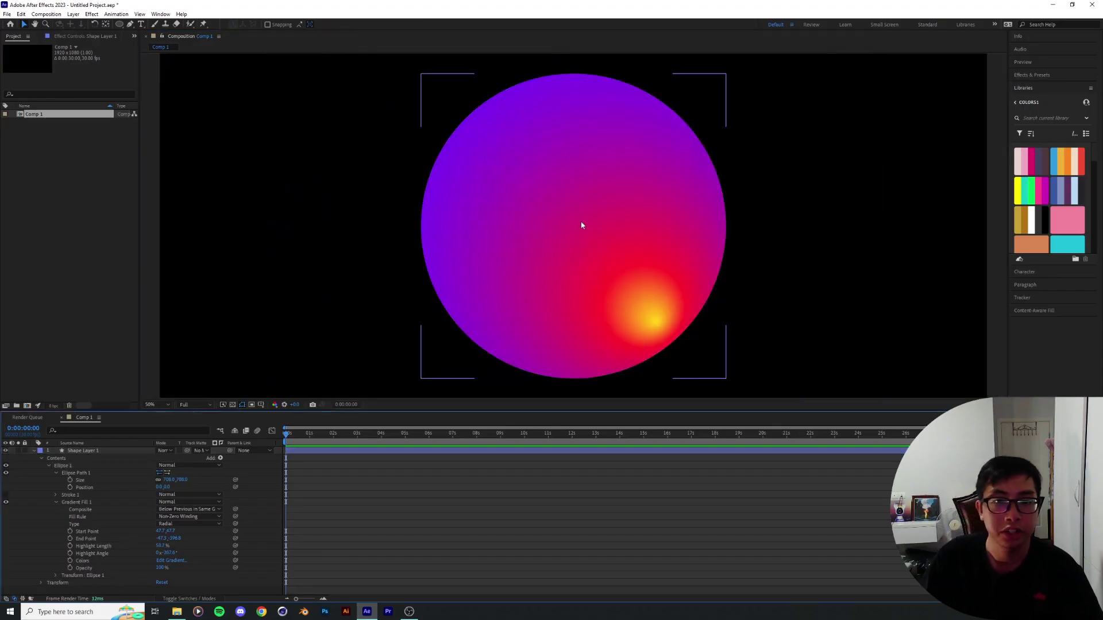
key(comma)
Recolor the circle's gradient fill from purple at the highlight through yellow to orange at the outside
click(97, 451)
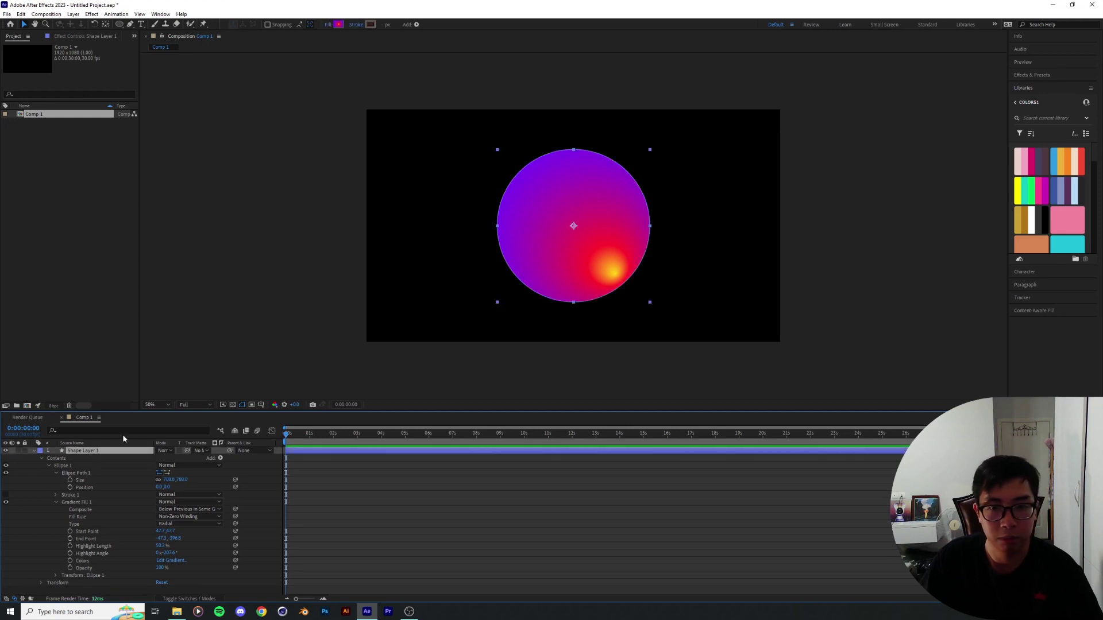
key(shift+slash)
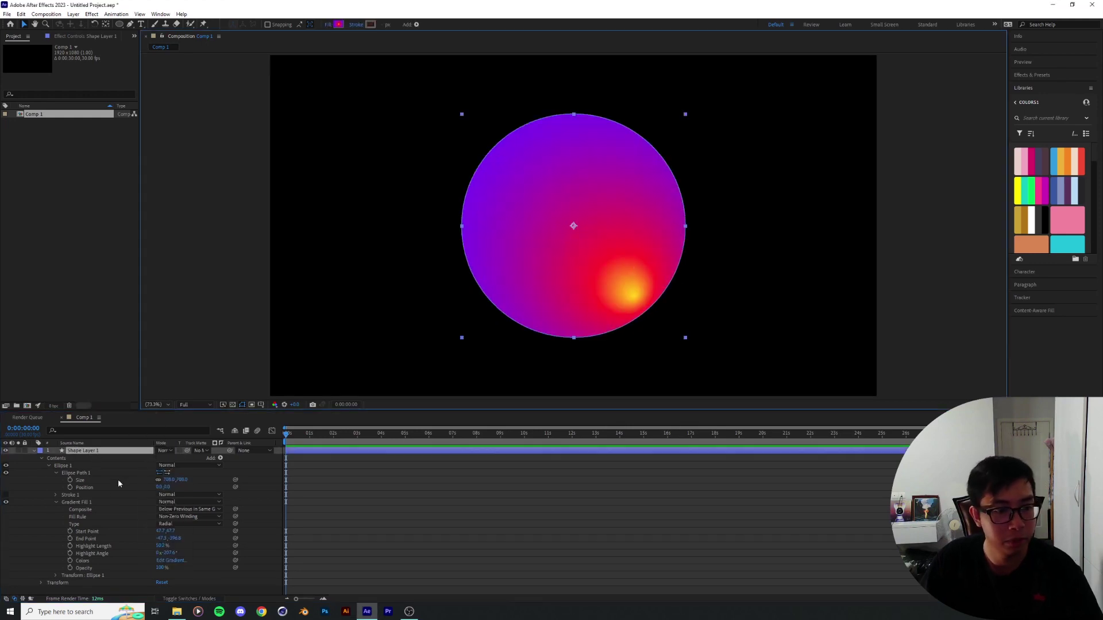
click(339, 25)
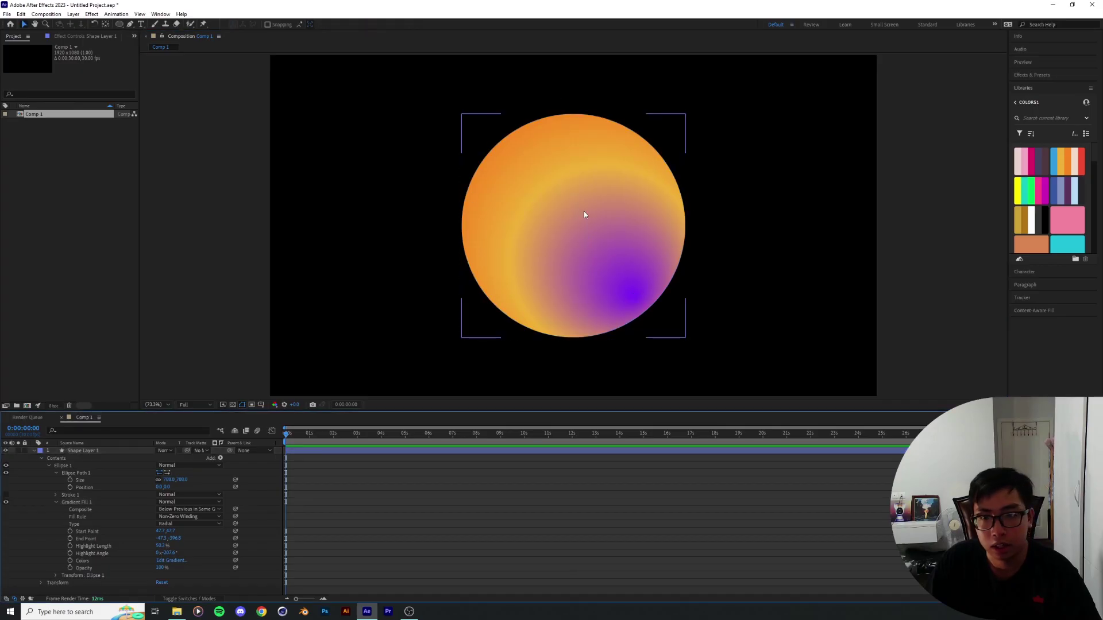
Duplicate Gradient Fill 1 inside the ellipse group and expand the duplicate's properties
click(55, 473)
click(71, 488)
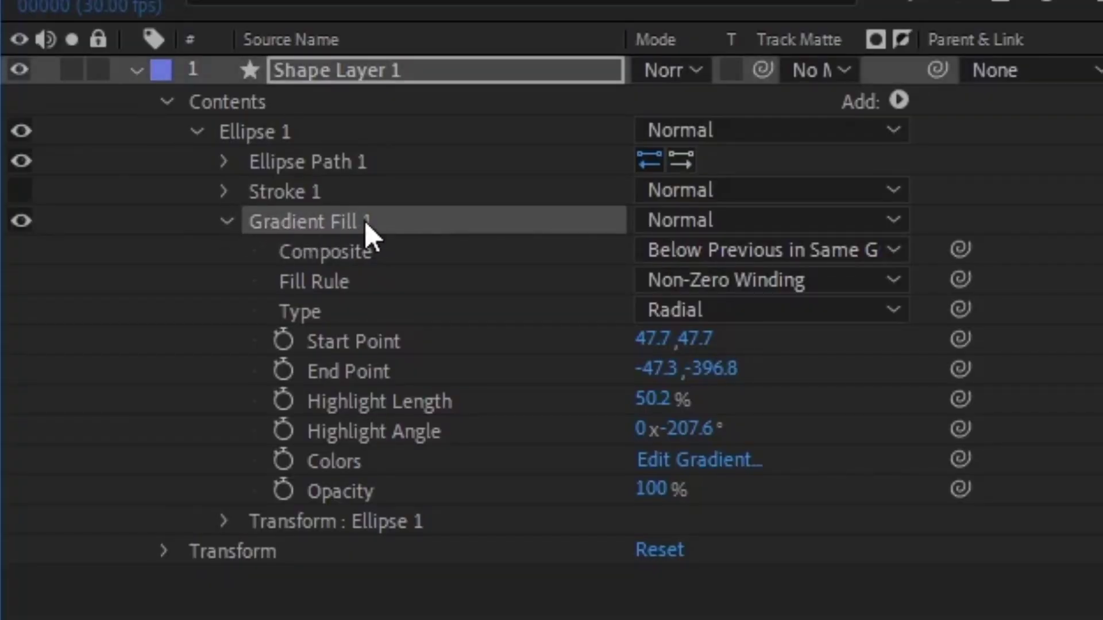
key(ctrl+d)
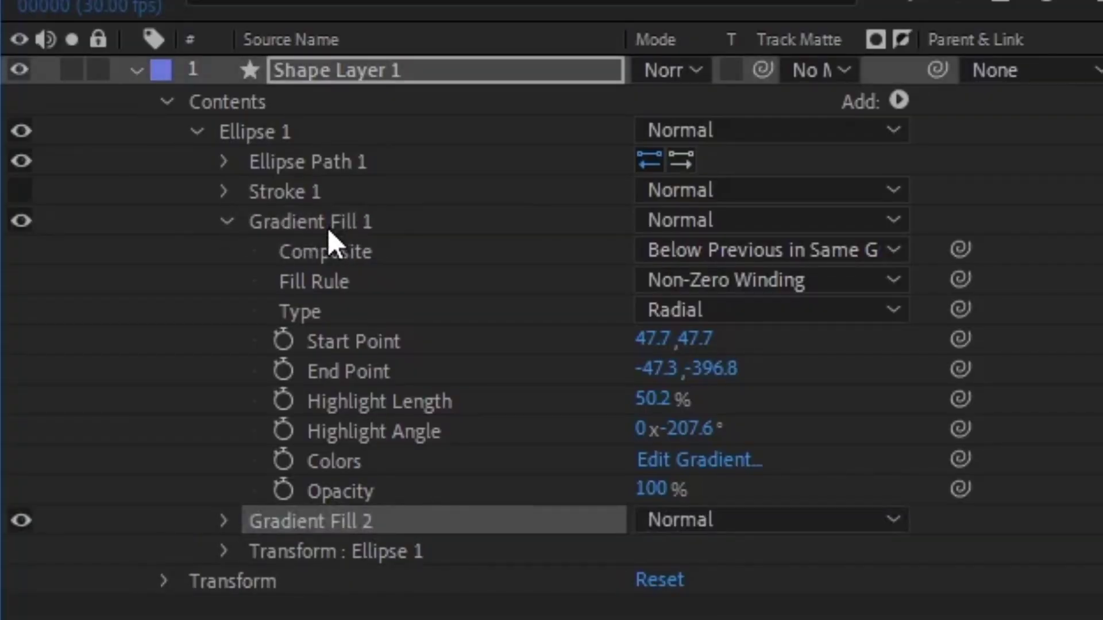
click(225, 222)
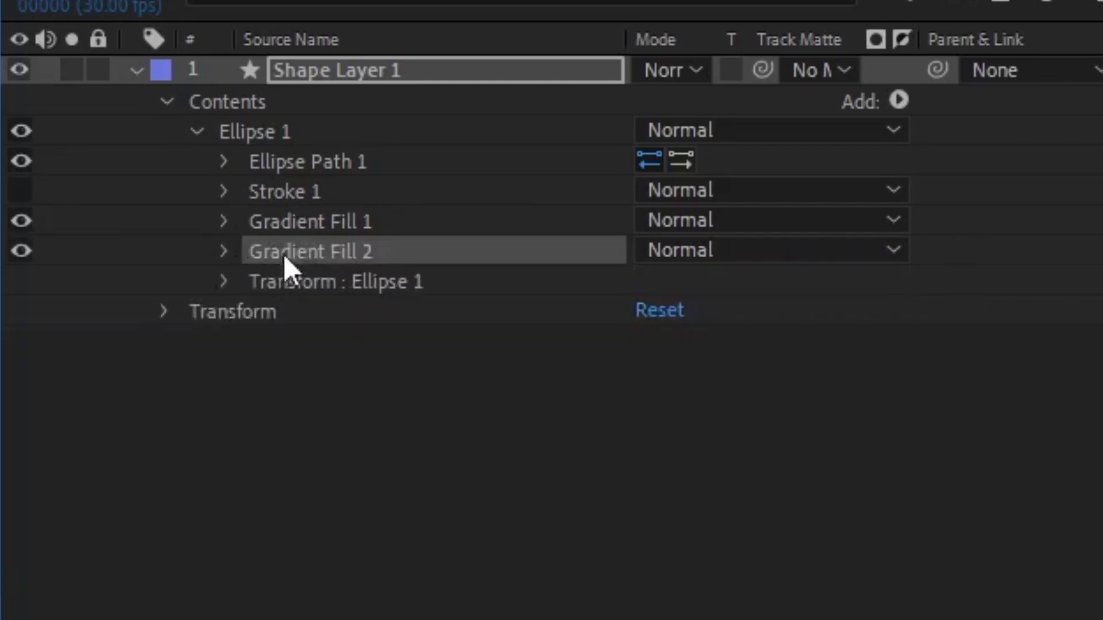
click(319, 222)
click(390, 252)
click(224, 250)
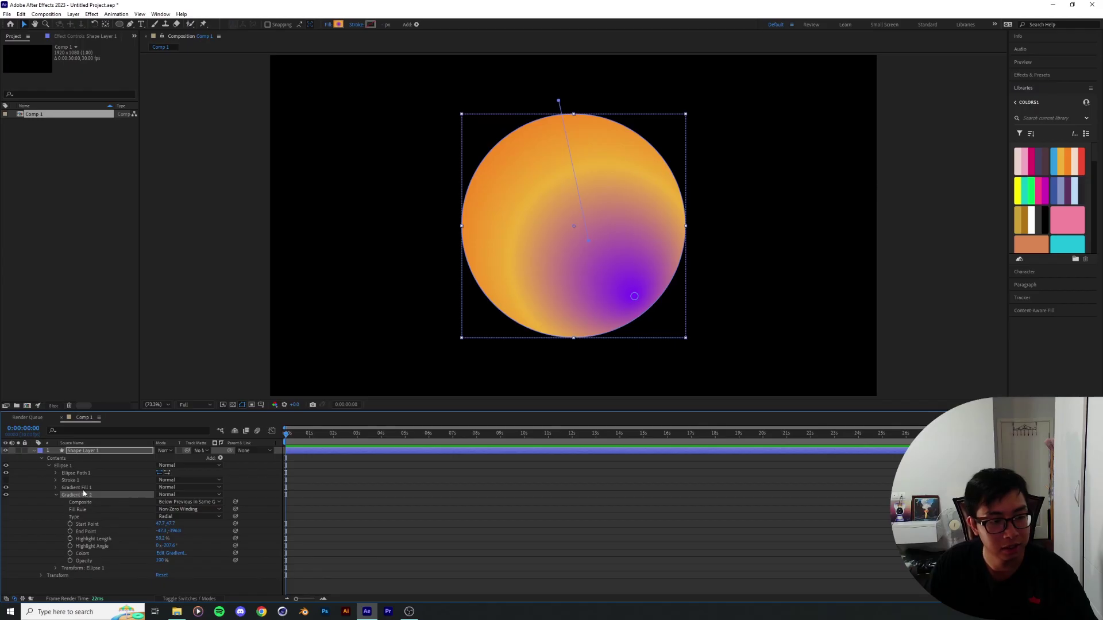
Edit the colors of Gradient Fill 1 and set its end opacity stop to 0%
click(67, 488)
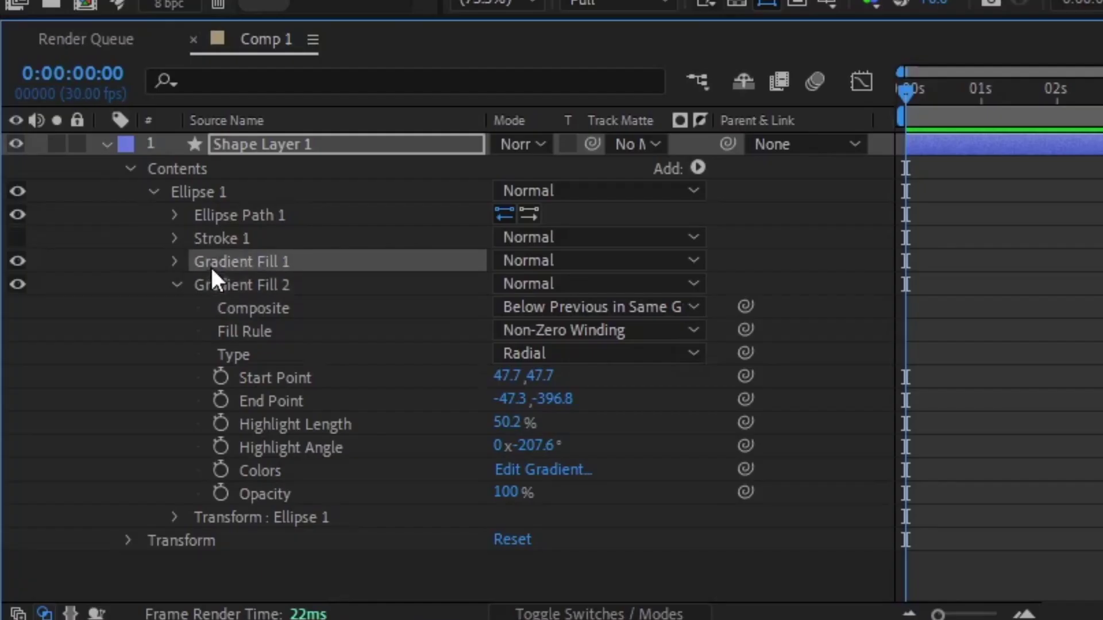
click(174, 263)
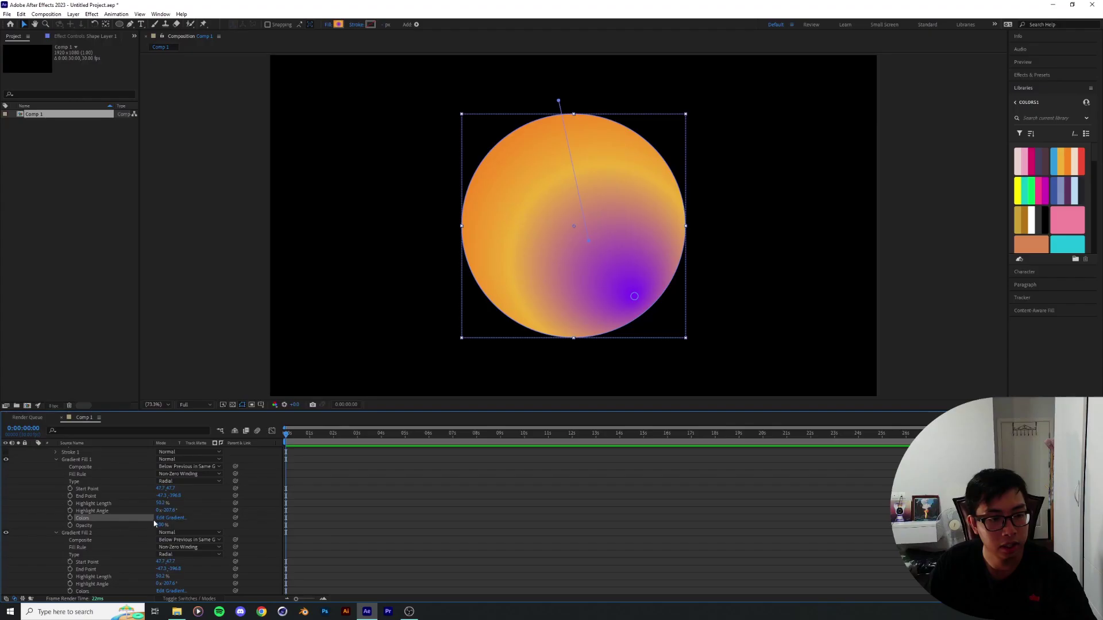
click(543, 448)
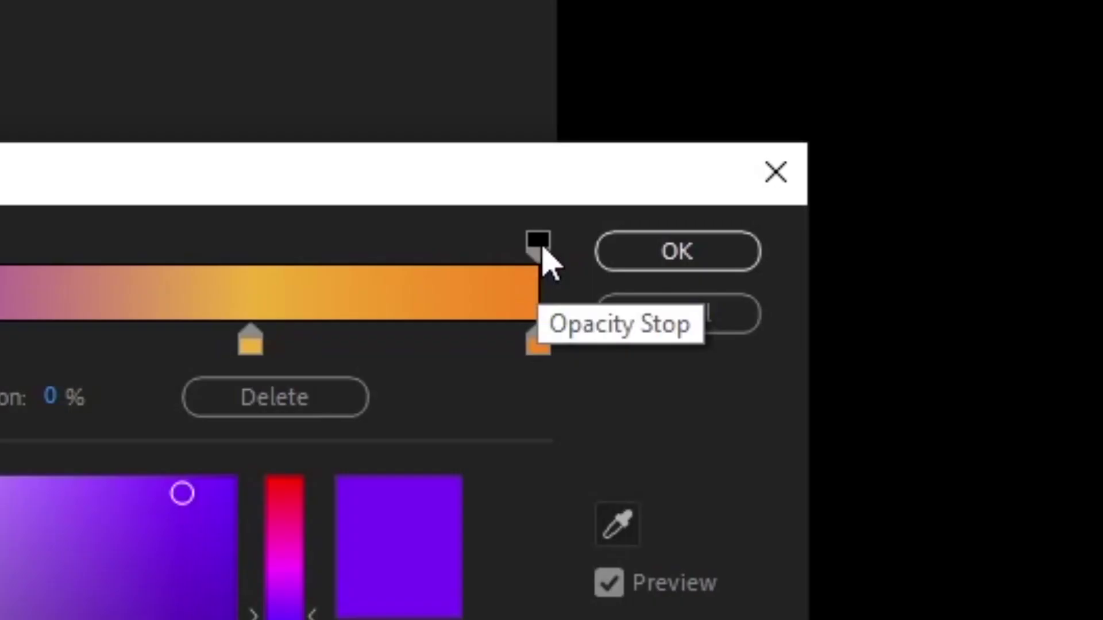
click(266, 207)
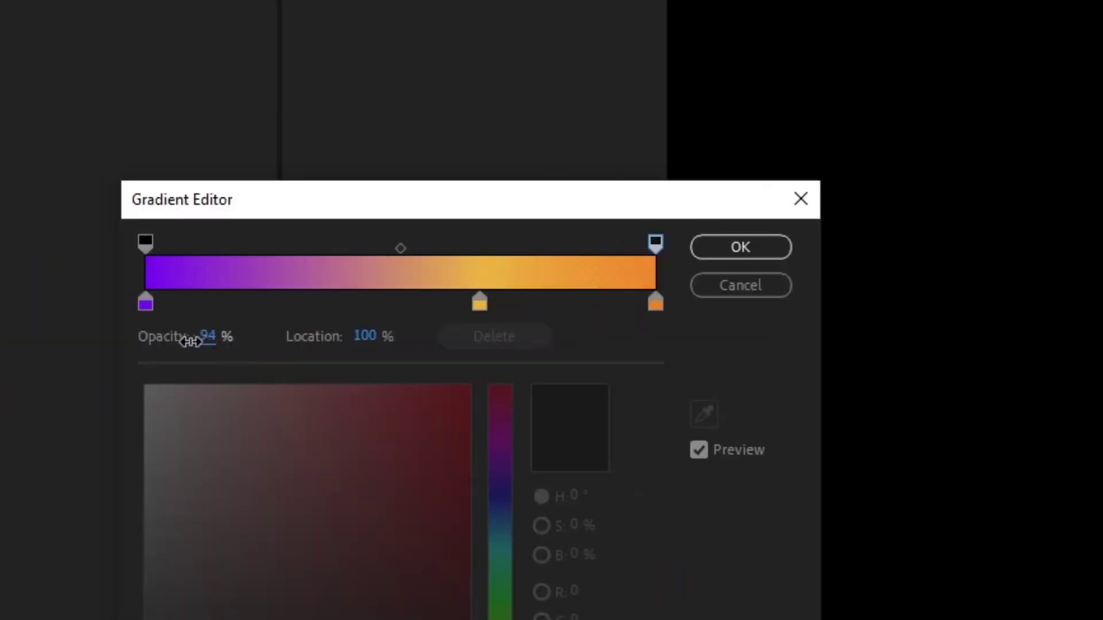
drag(190, 341, 68, 357)
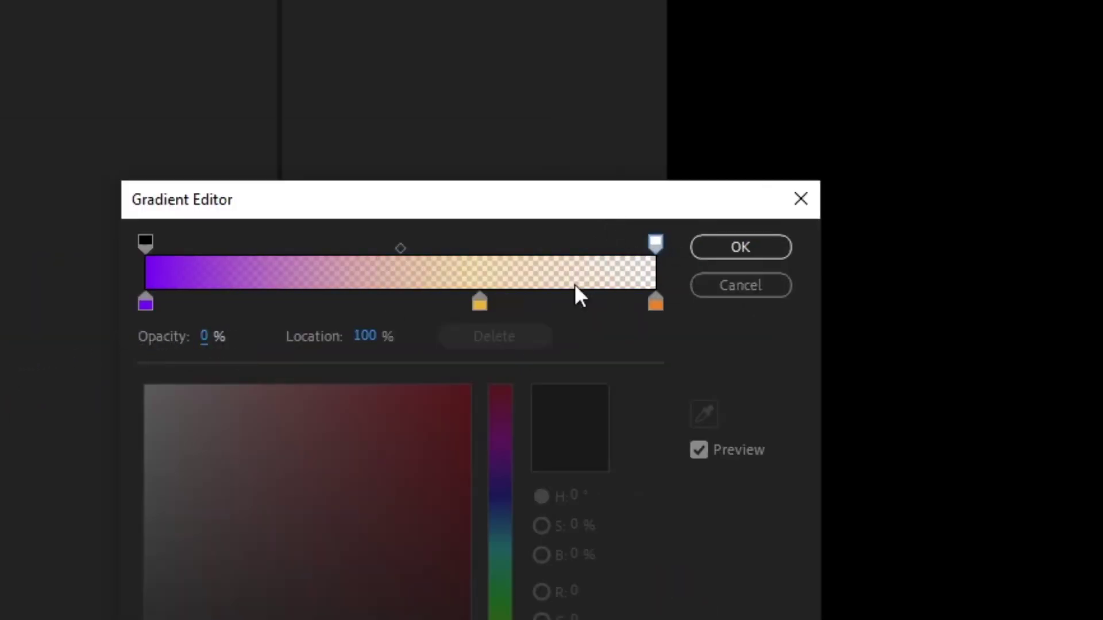
Change the purple start color stop of Gradient Fill 1 to pink FD06A3 and apply the gradient
click(146, 304)
drag(184, 276, 130, 262)
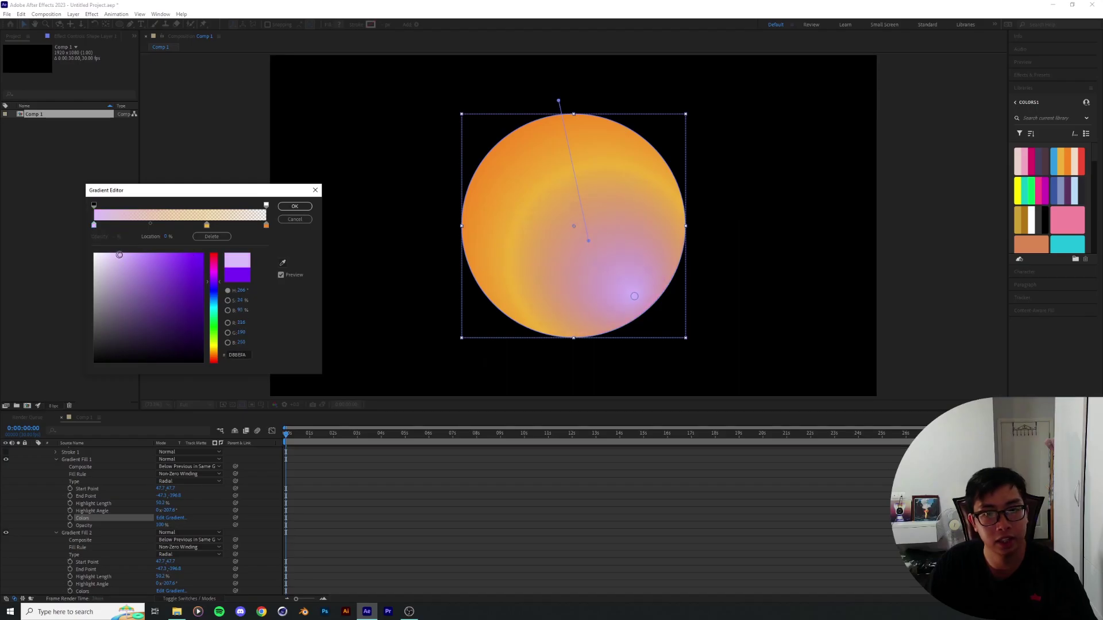
click(216, 270)
click(187, 253)
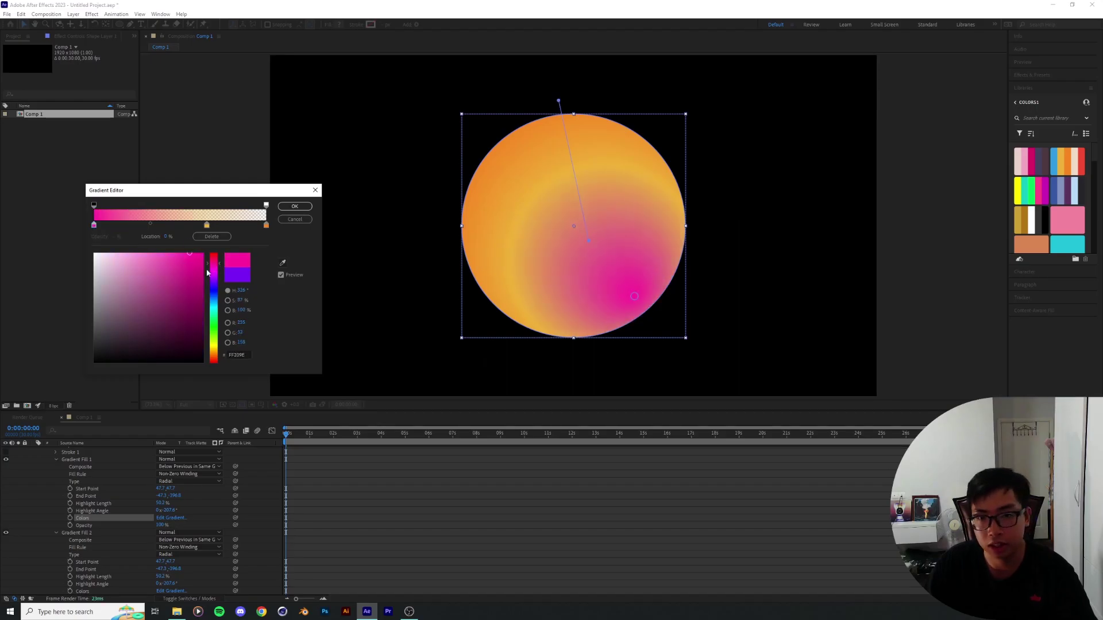
mouse_move(207, 273)
mouse_down()
mouse_move(213, 295)
mouse_move(223, 272)
mouse_up()
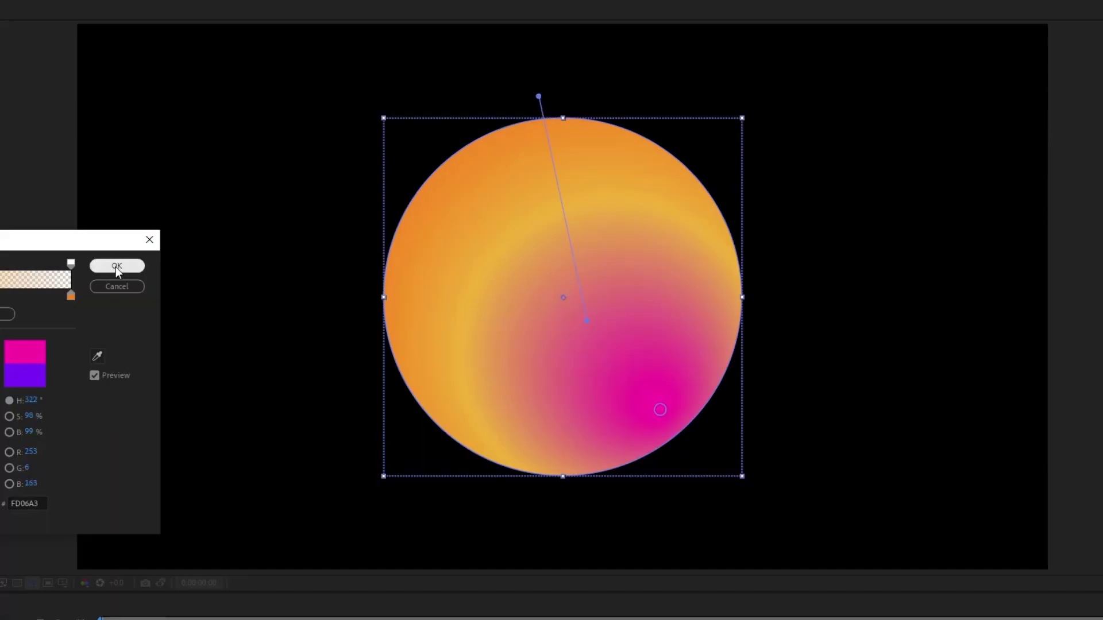
click(117, 266)
Reposition Gradient Fill 1 so its pink highlight sits at the circle's lower-left edge and its end point is at about 229.5, -381.8
drag(556, 227, 208, 210)
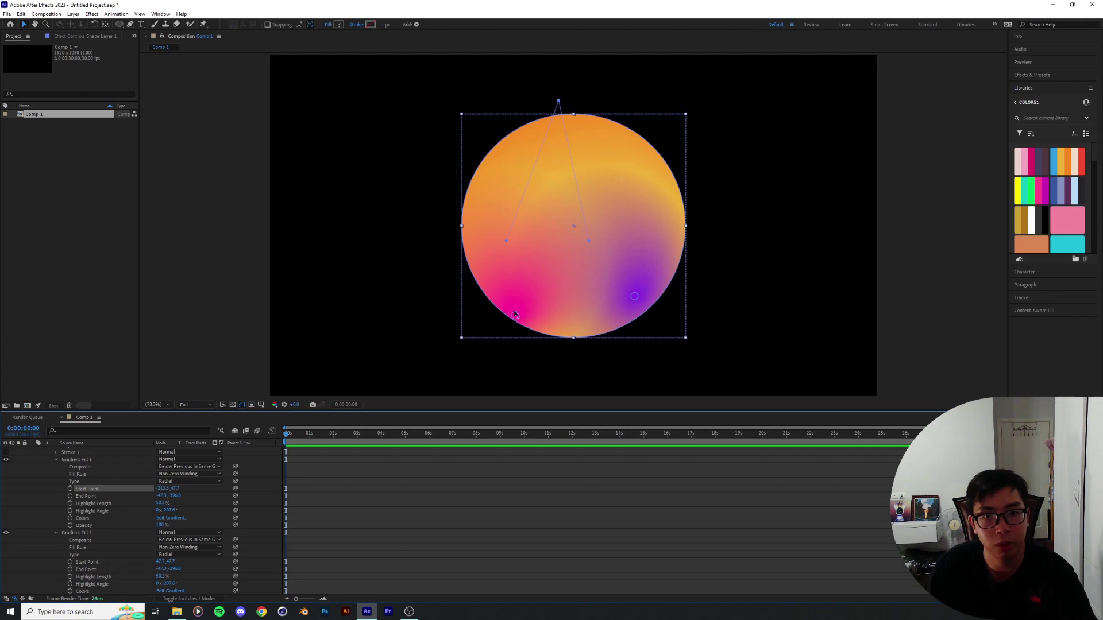
drag(515, 315, 518, 292)
drag(509, 234, 502, 230)
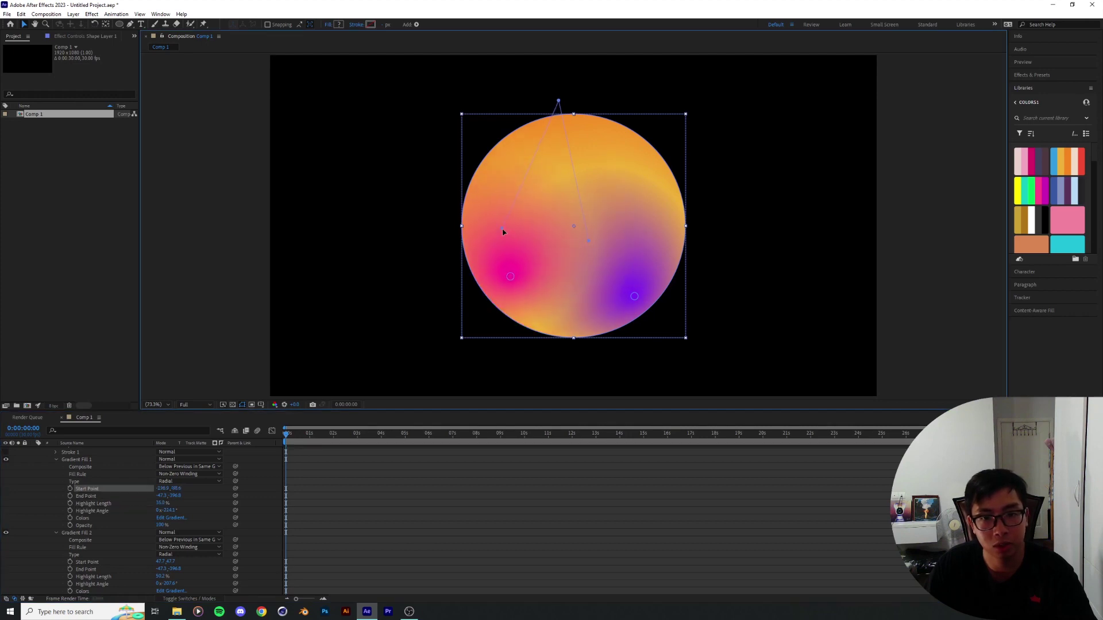
drag(560, 102, 645, 106)
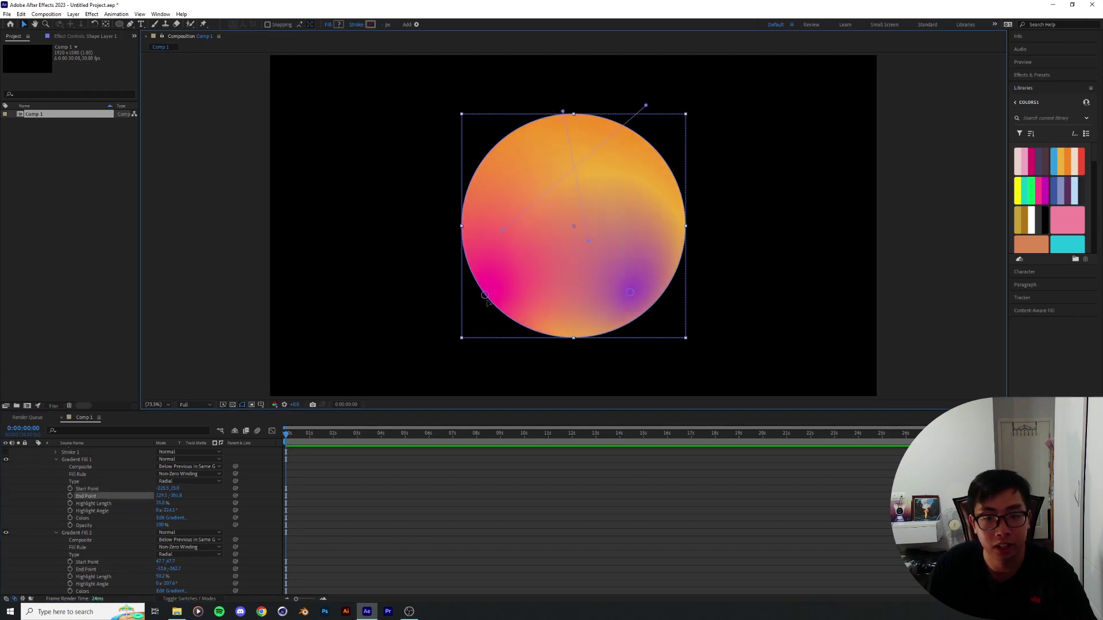
drag(485, 296, 478, 305)
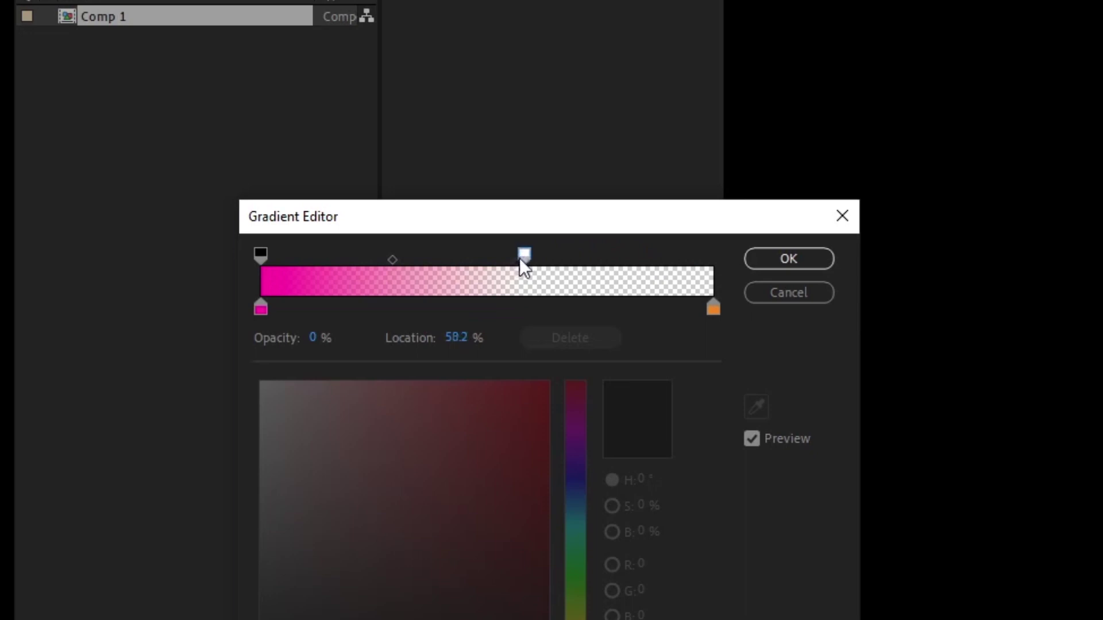
Move Gradient Fill 1's transparent opacity stop to about 48% and shift its start point and highlight inward from the lower-left edge
drag(519, 257, 478, 271)
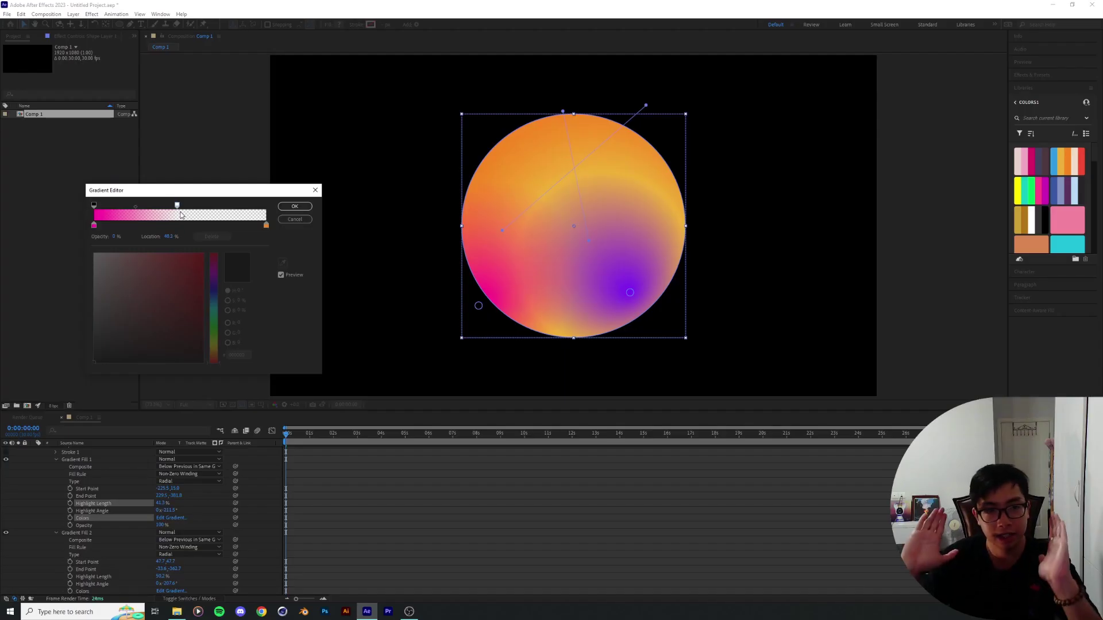
click(294, 206)
drag(501, 213, 510, 236)
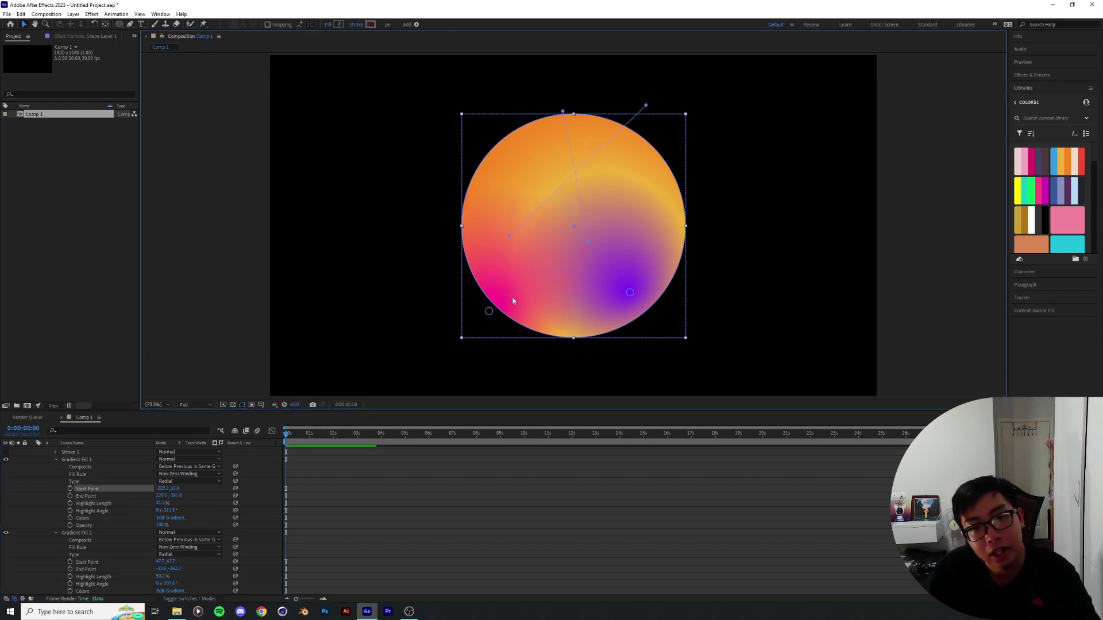
mouse_move(488, 311)
mouse_down()
mouse_move(475, 212)
mouse_move(468, 221)
mouse_move(479, 155)
mouse_move(520, 137)
mouse_move(486, 292)
mouse_move(571, 329)
mouse_move(508, 307)
mouse_up()
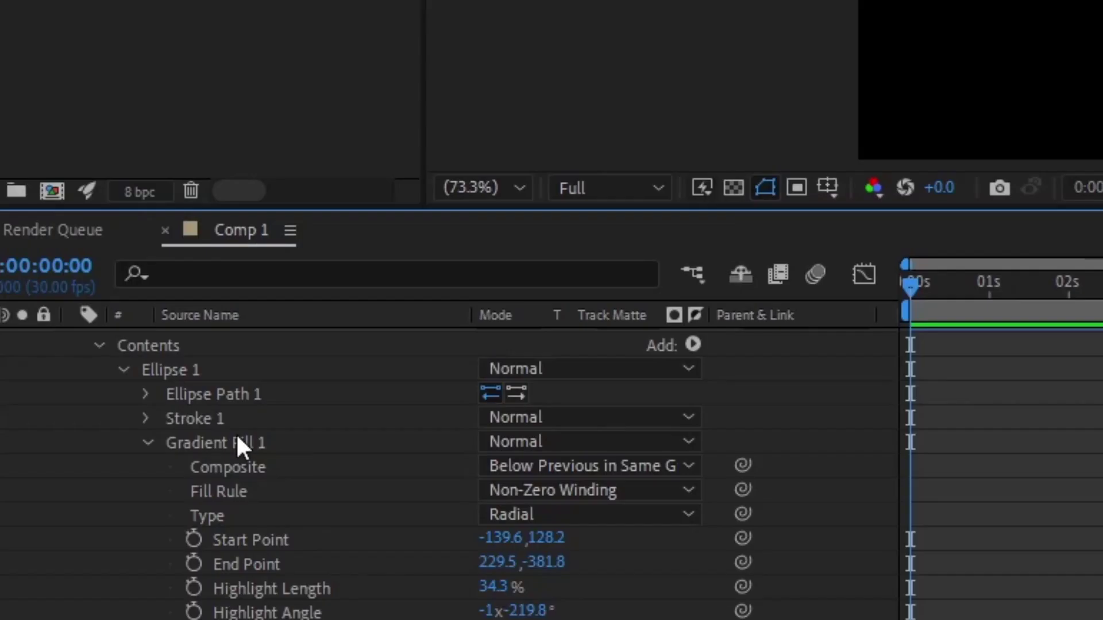
Try the Overlay, Color Dodge and Linear Dodge blend modes on Gradient Fill 1
click(84, 481)
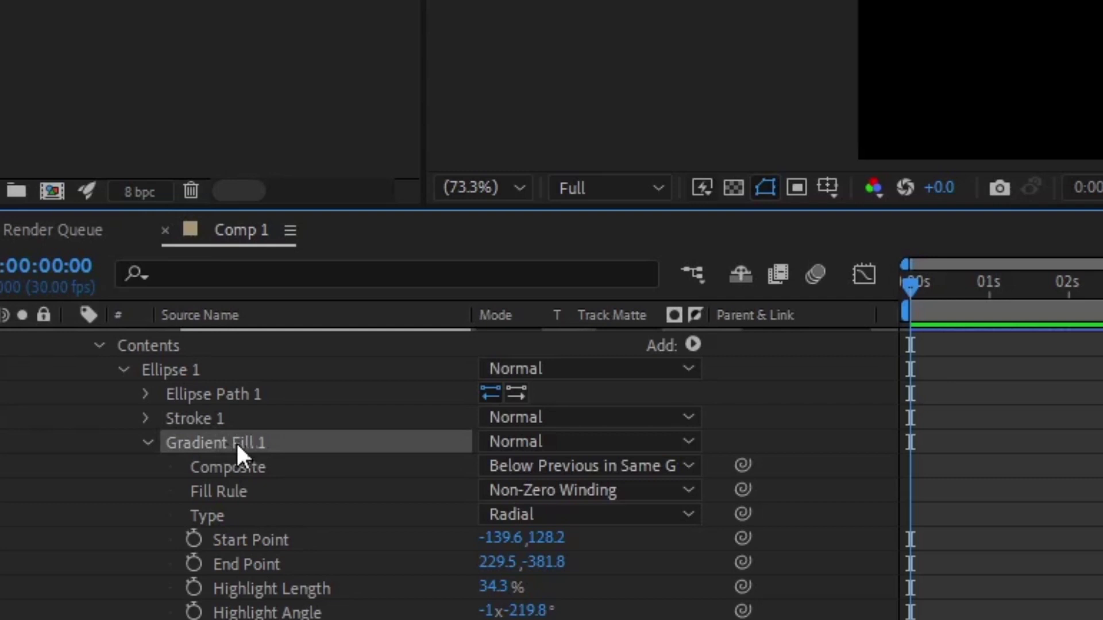
click(498, 442)
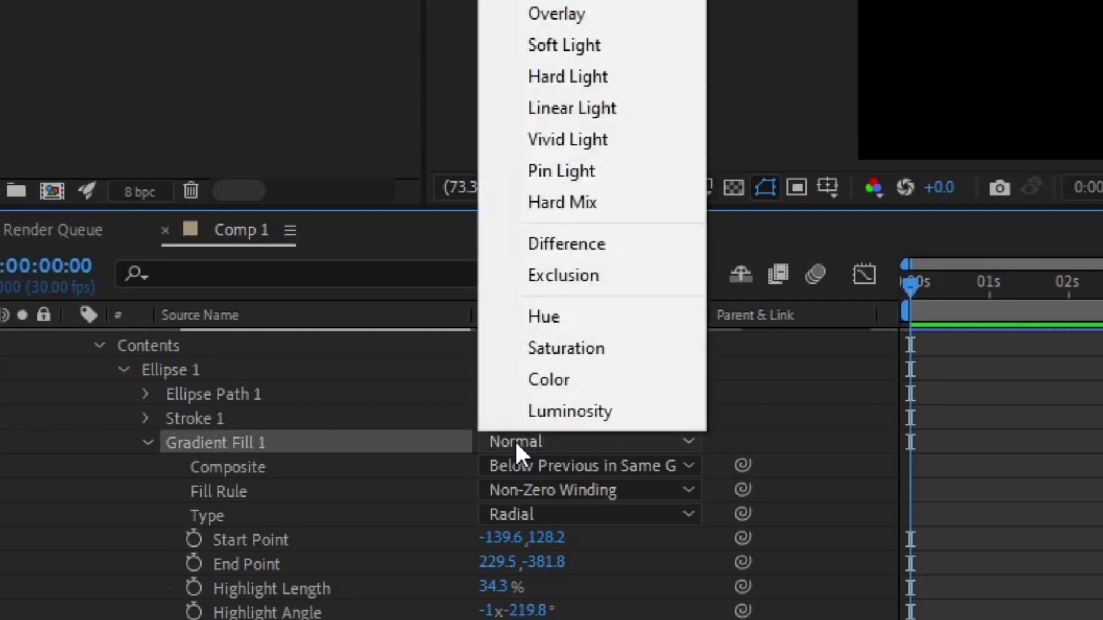
click(551, 13)
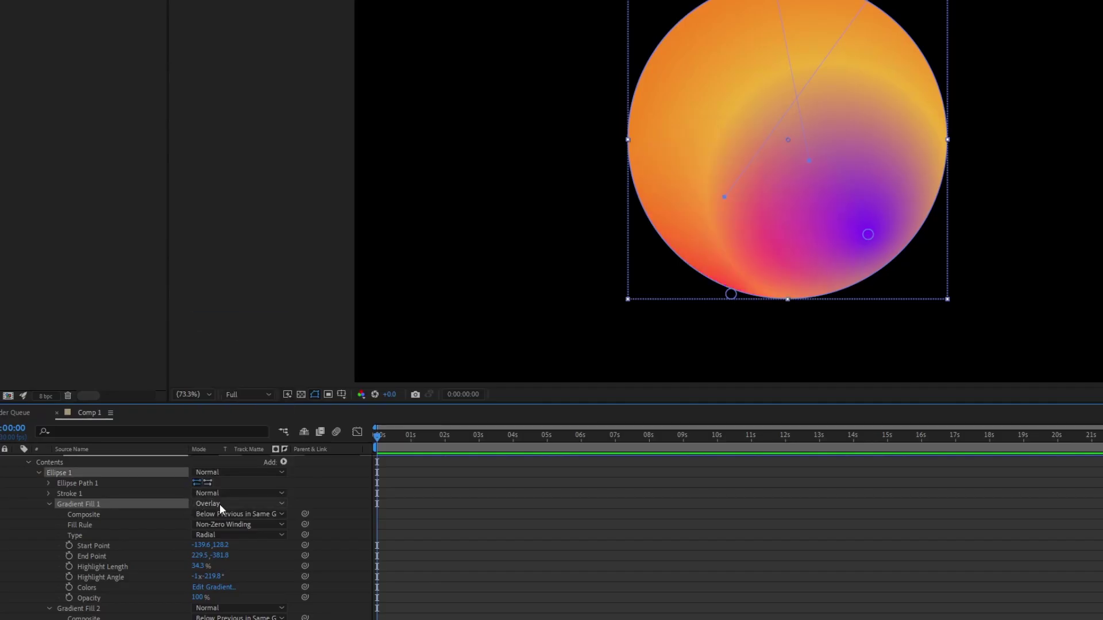
click(220, 504)
click(241, 274)
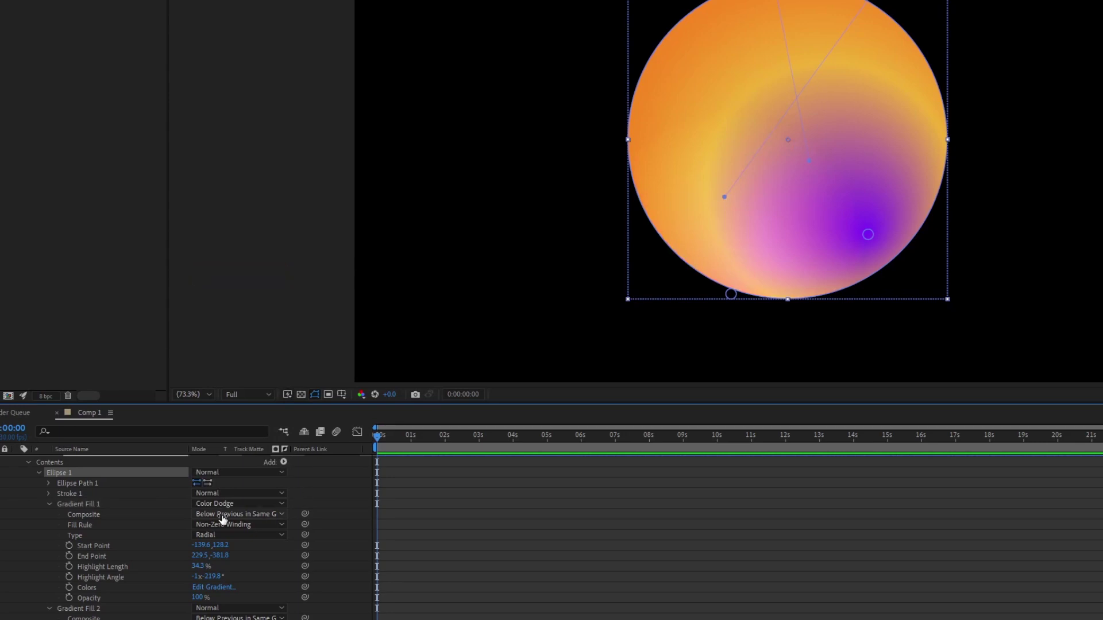
click(247, 504)
click(239, 290)
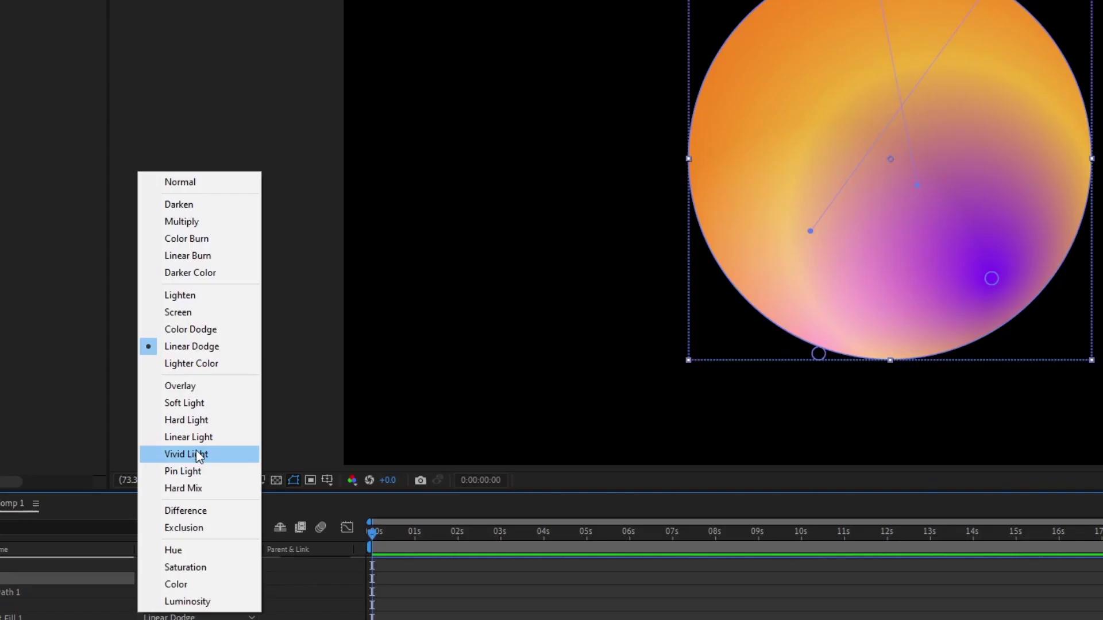
Set Gradient Fill 1's blend mode to Linear Light and move its start point to about -134.2, -20.5
click(184, 381)
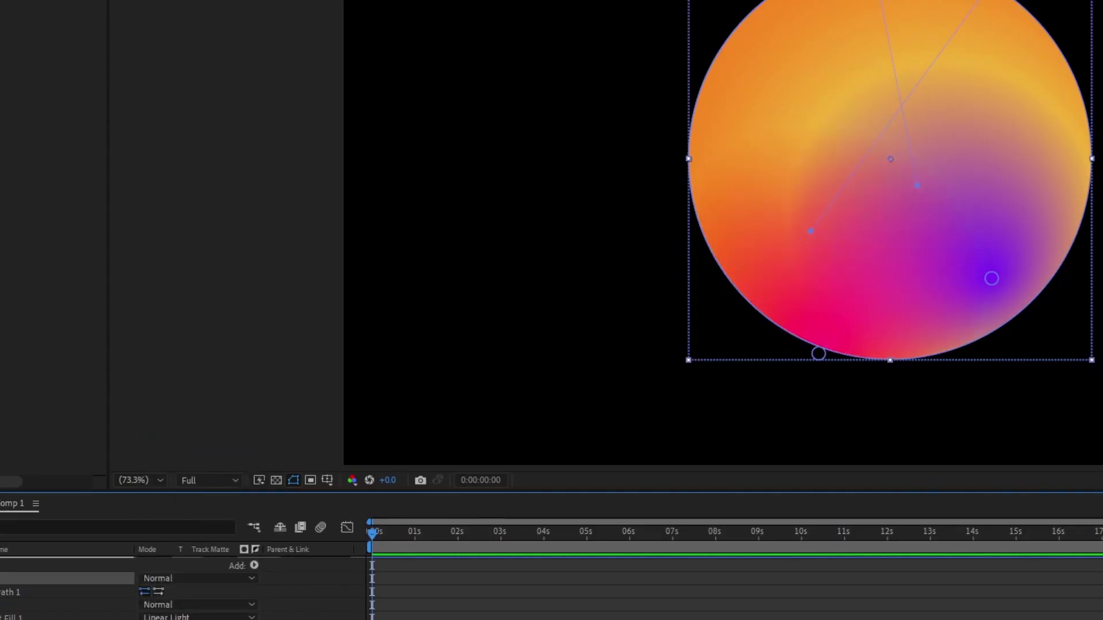
click(167, 617)
click(172, 452)
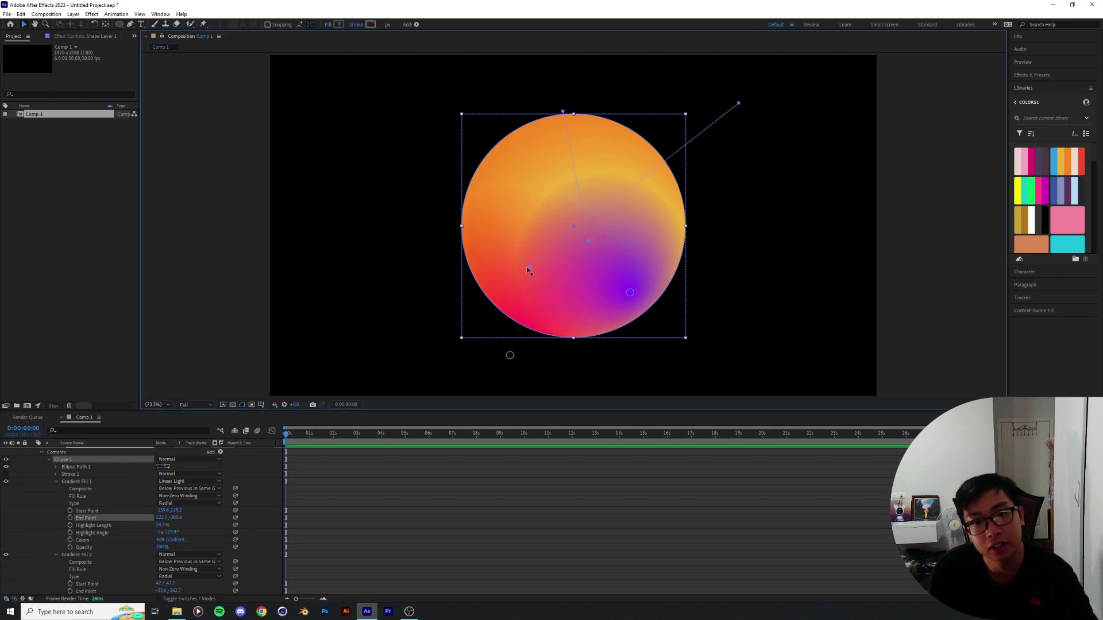
drag(526, 266, 531, 319)
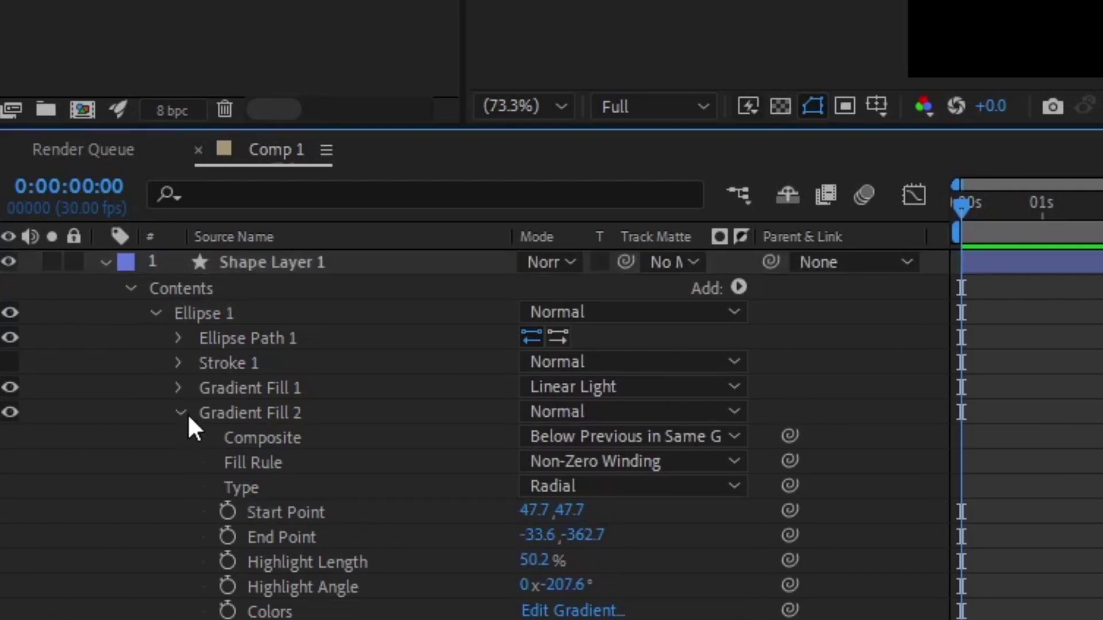
Collapse Gradient Fill 2 and duplicate Gradient Fill 1 inside Ellipse 1
click(179, 412)
click(286, 387)
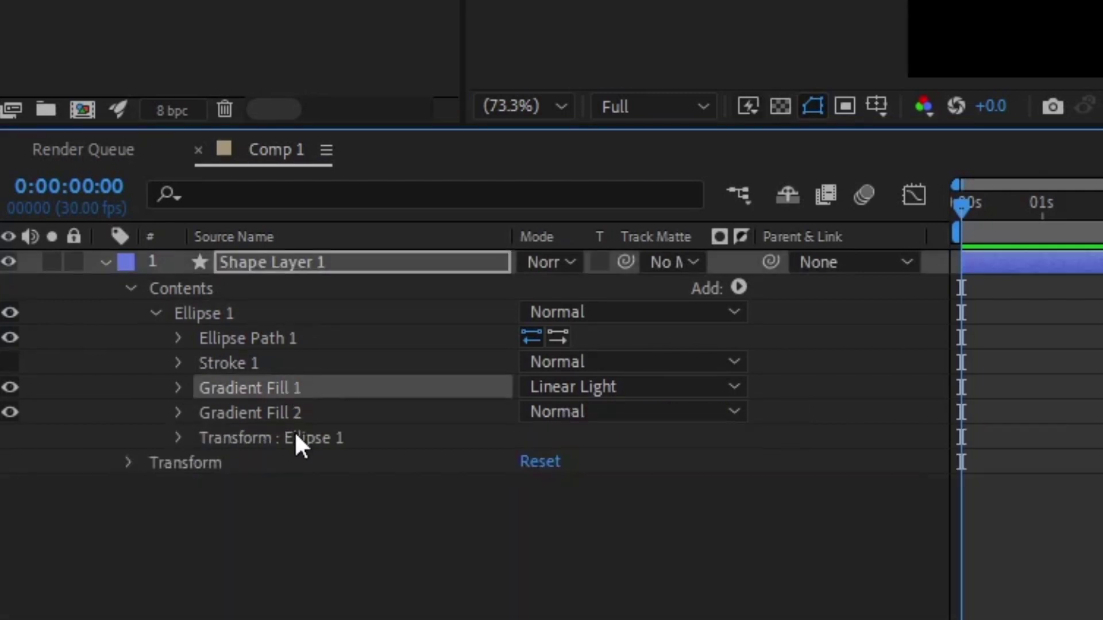
key(ctrl+d)
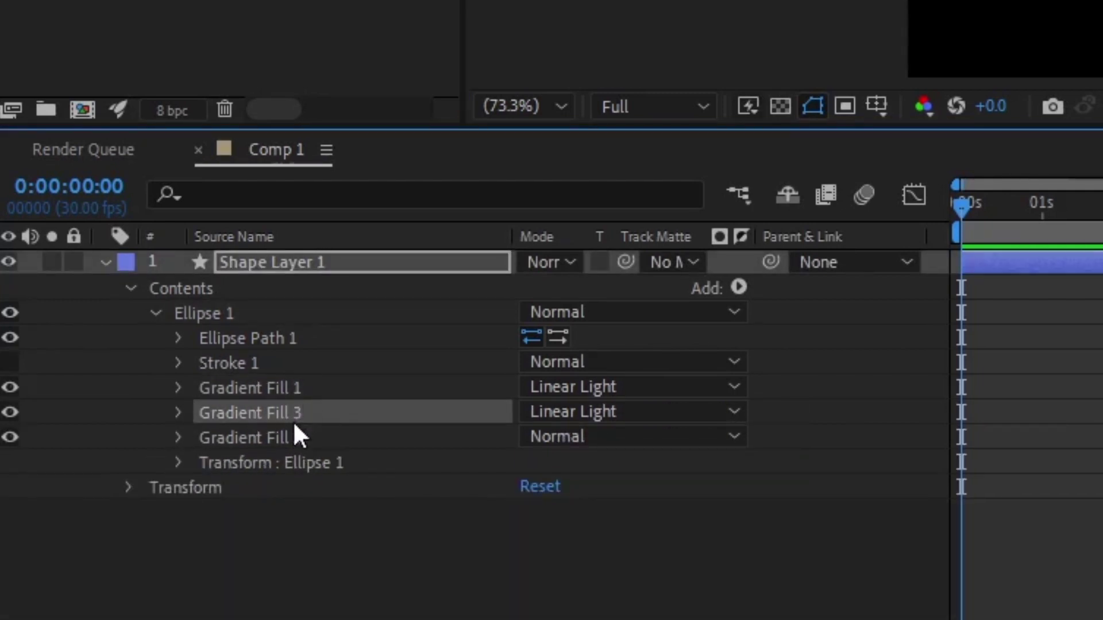
Change the pink start color stop of the duplicated Gradient Fill 3 to near-white and apply the gradient
click(179, 412)
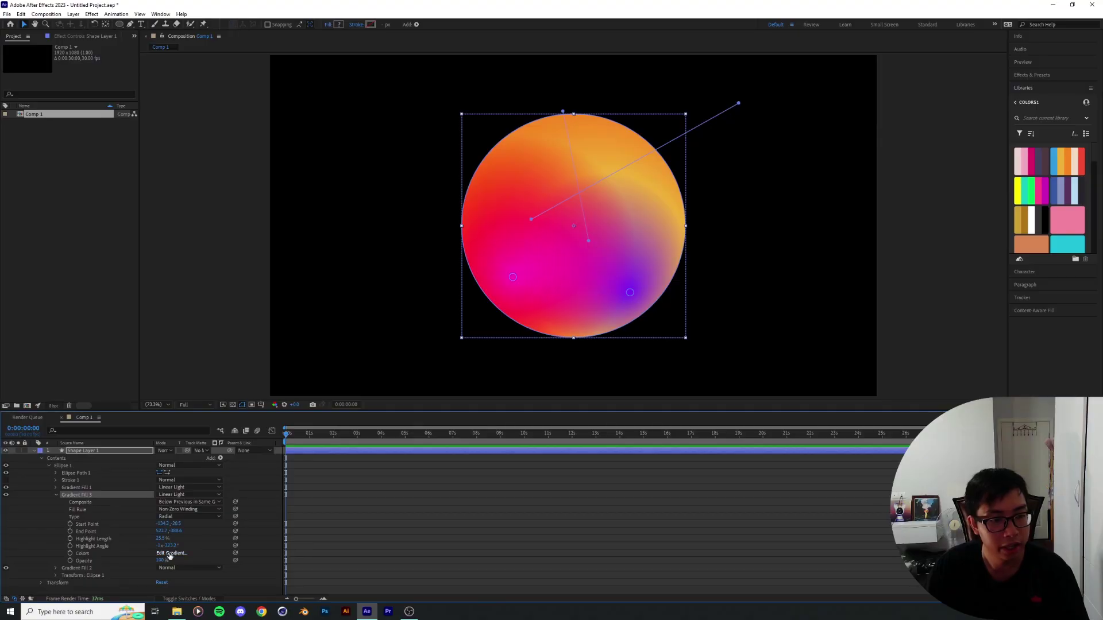
click(571, 612)
click(113, 249)
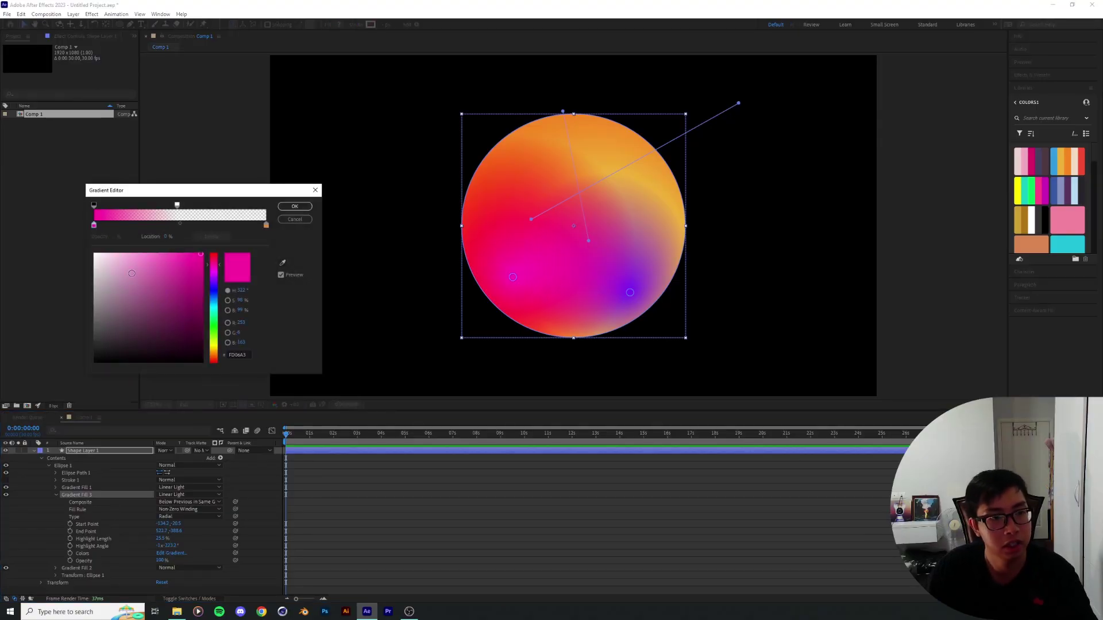
drag(113, 249, 97, 245)
mouse_move(218, 285)
mouse_down()
mouse_move(220, 351)
mouse_move(222, 274)
mouse_move(221, 292)
mouse_up()
click(295, 207)
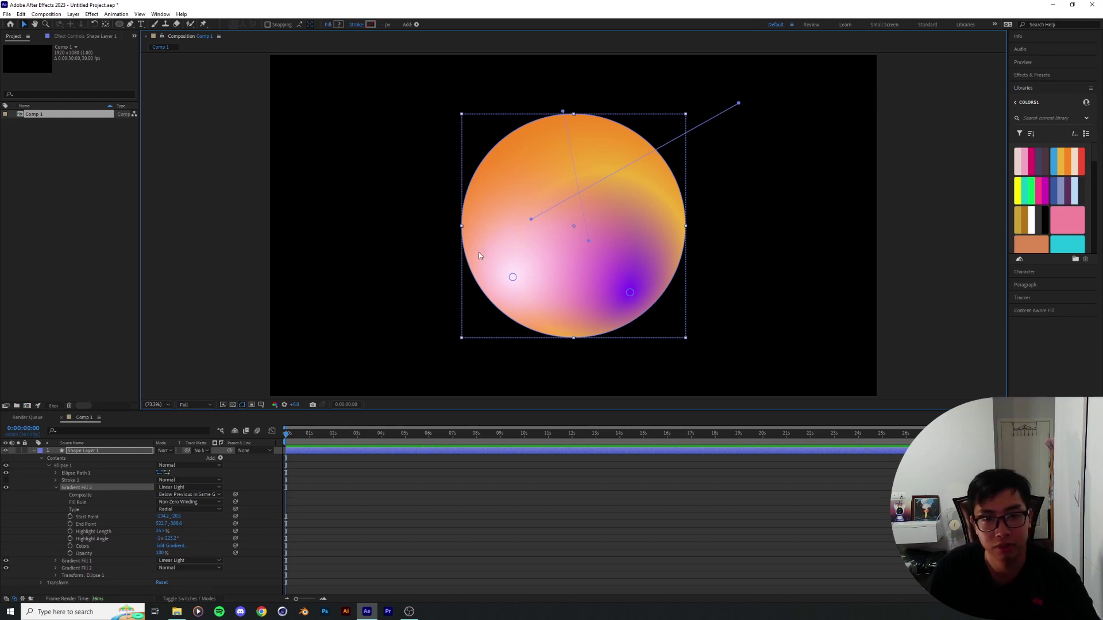
Reposition Gradient Fill 3's start and end points so its white highlight reaches the circle's left edge, with the Highlight Length at 100%
click(107, 519)
click(103, 530)
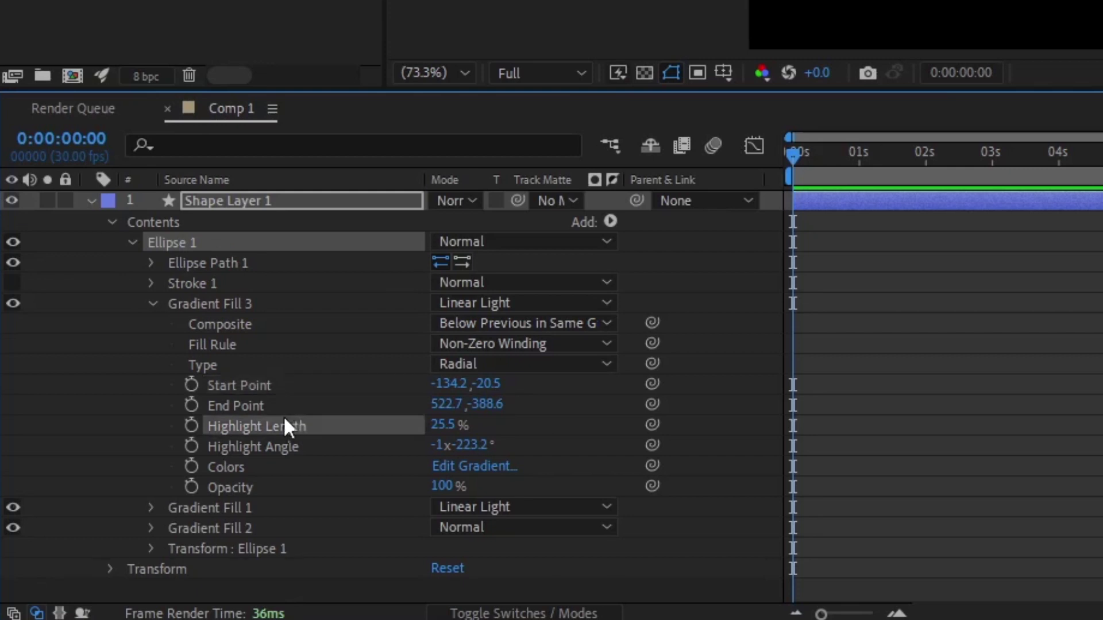
click(267, 405)
click(420, 387)
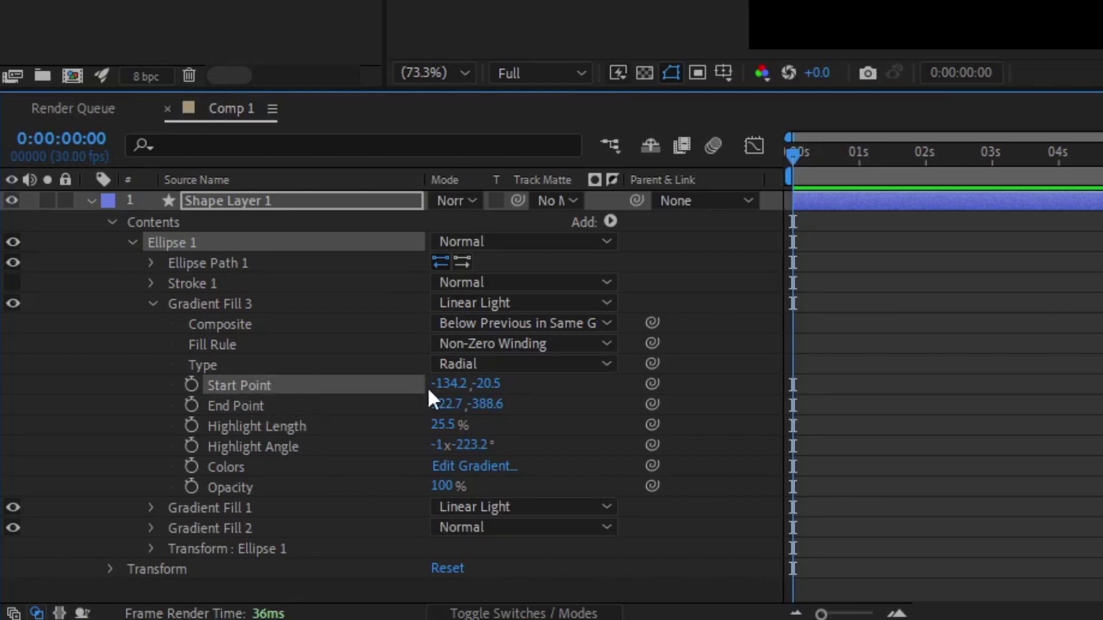
drag(460, 383, 388, 396)
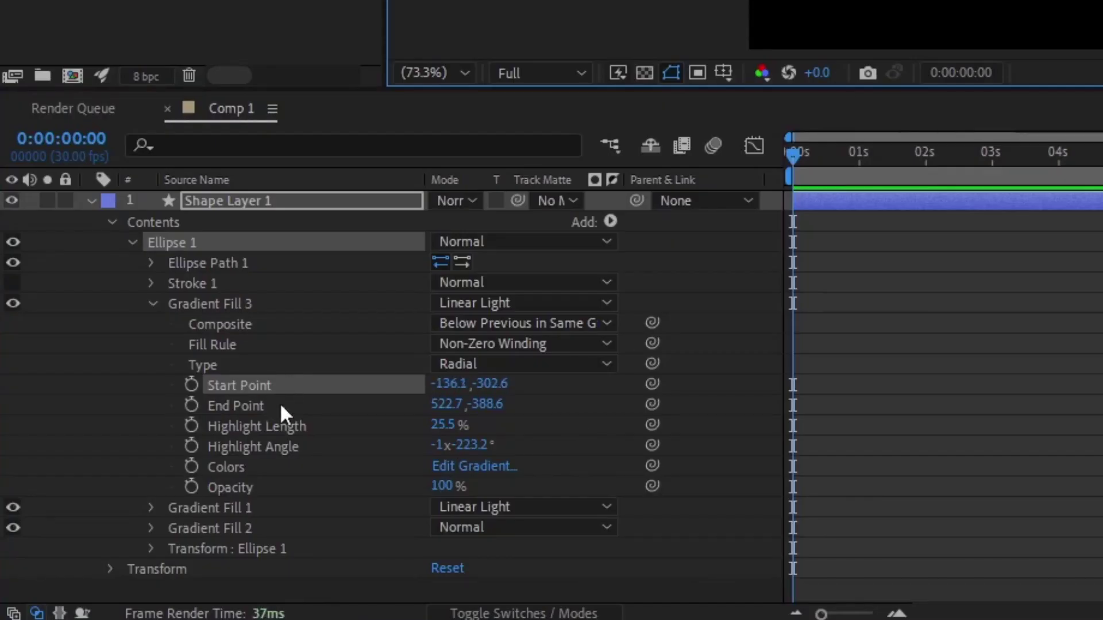
drag(487, 405, 730, 386)
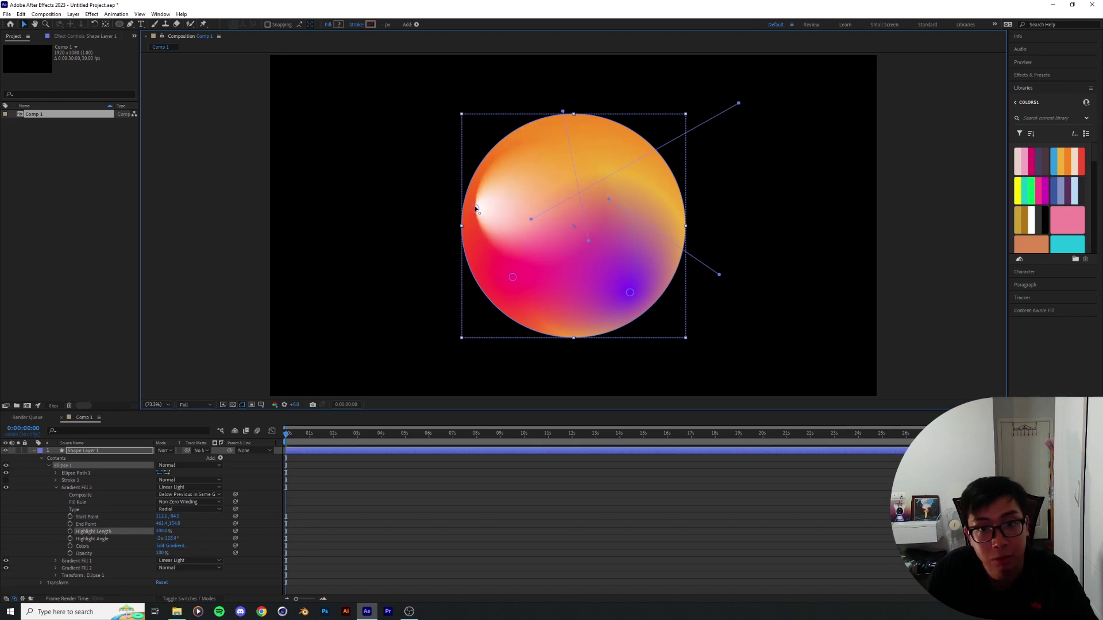
Move Gradient Fill 3's start point to about 118.9, 88.7 and end point to about 545.9, 340.3, placing the highlight at the circle's upper-left edge
drag(611, 199, 596, 228)
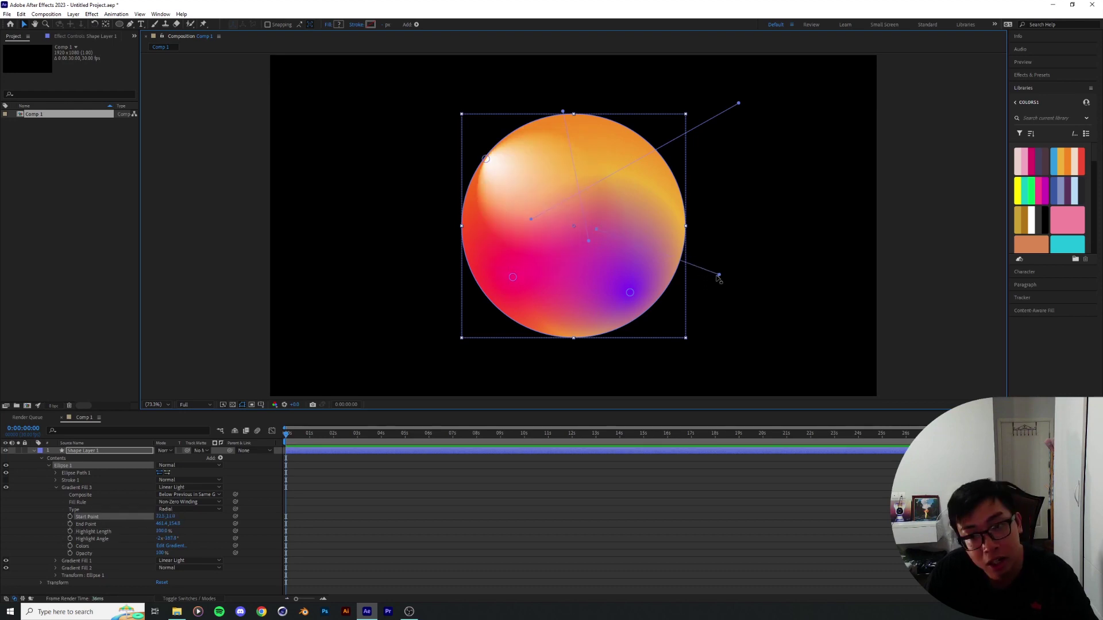
drag(721, 279, 745, 333)
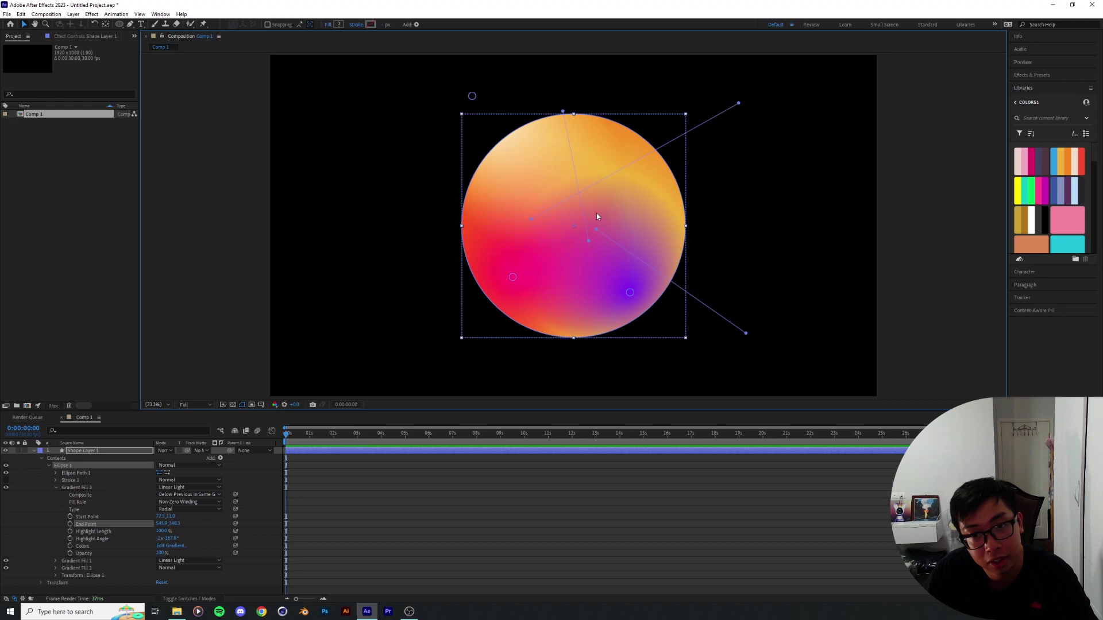
drag(596, 232, 612, 258)
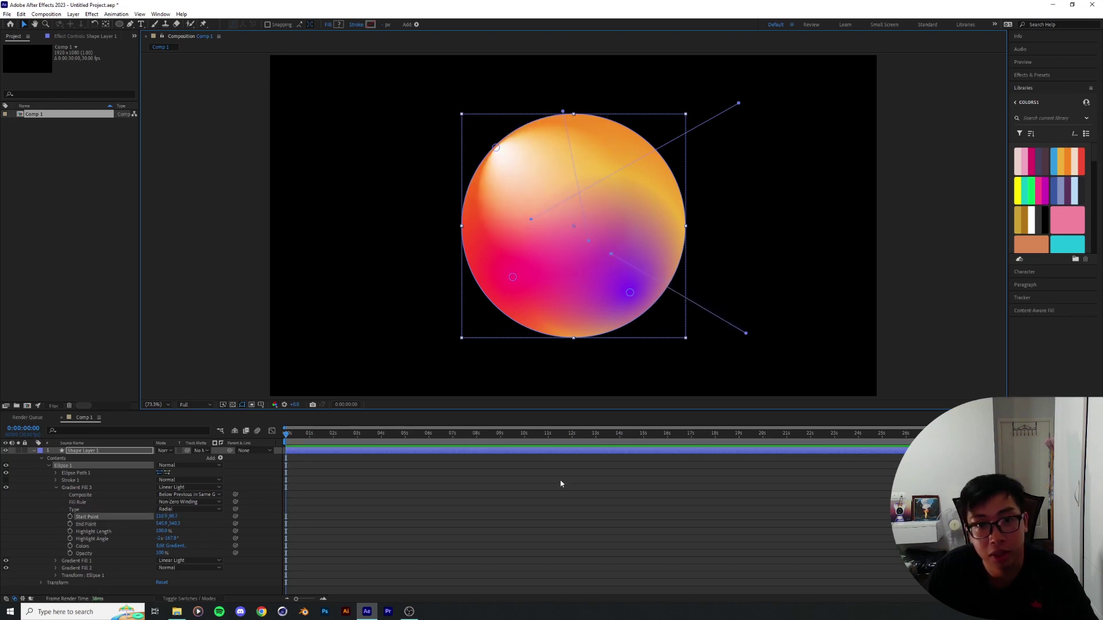
Try the Color Dodge, Linear Light and Overlay blend modes on Gradient Fill 3
click(189, 487)
click(187, 328)
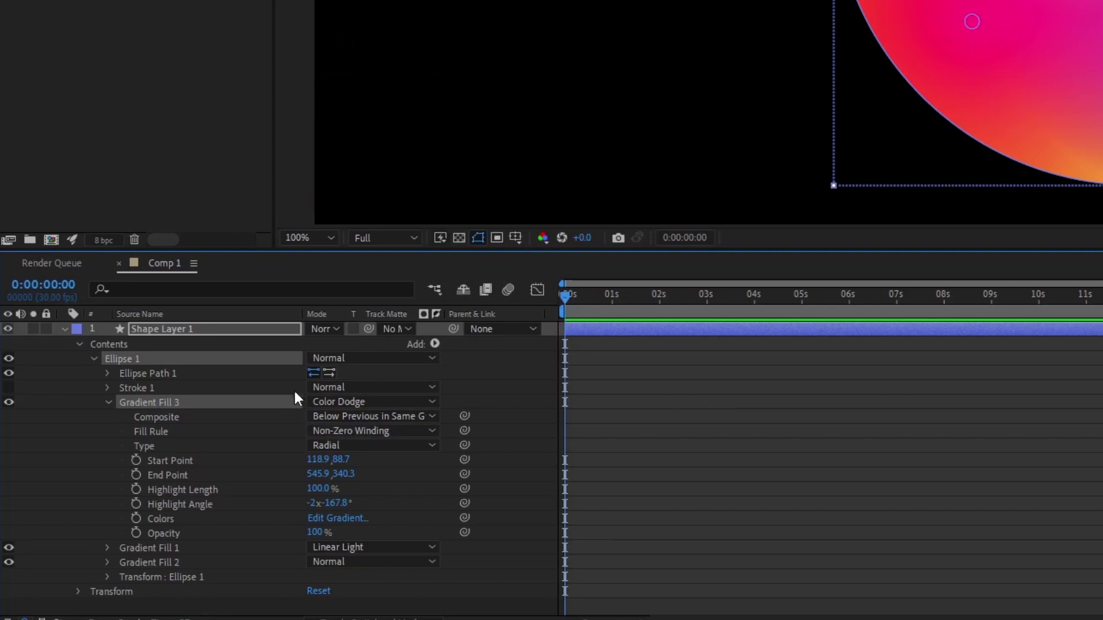
click(340, 402)
click(376, 203)
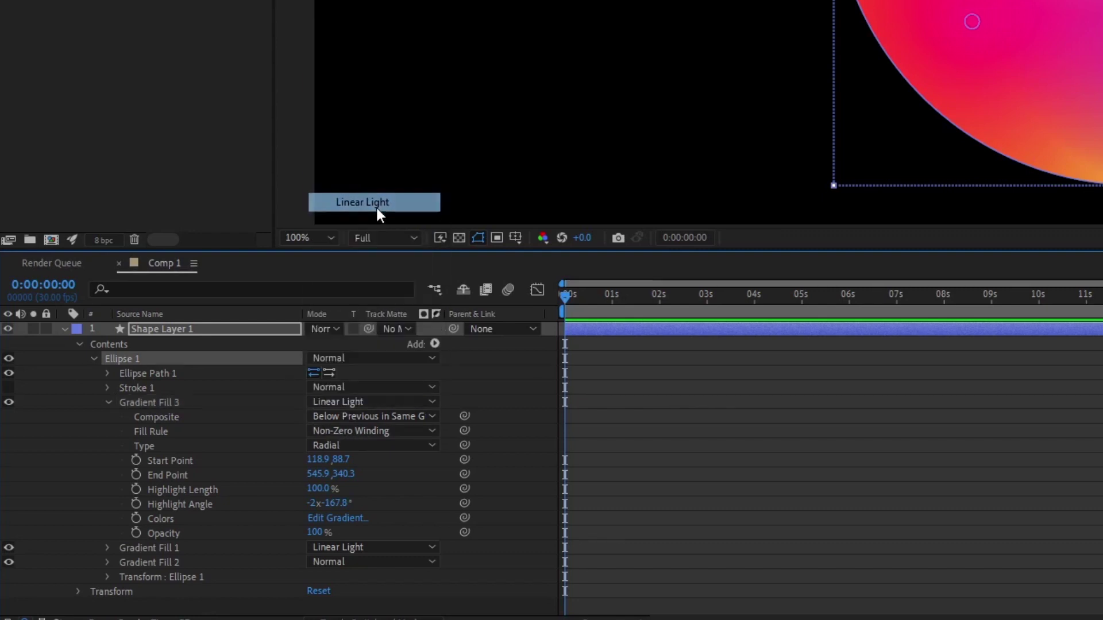
click(365, 401)
click(374, 149)
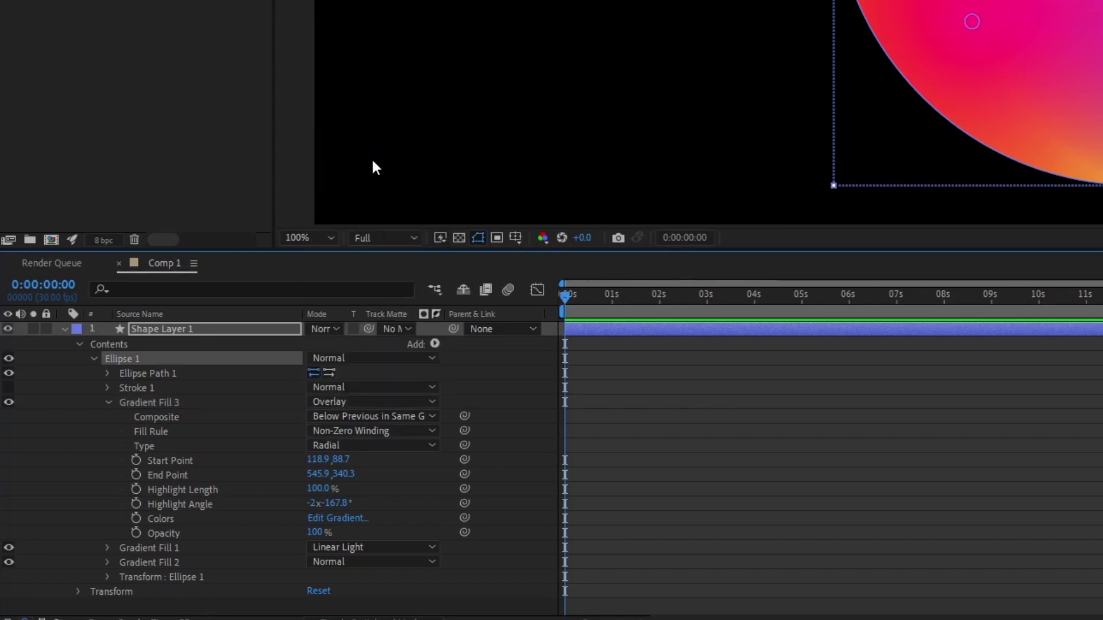
Set Gradient Fill 3's blend mode to Vivid Light and deselect the shape layer
click(324, 328)
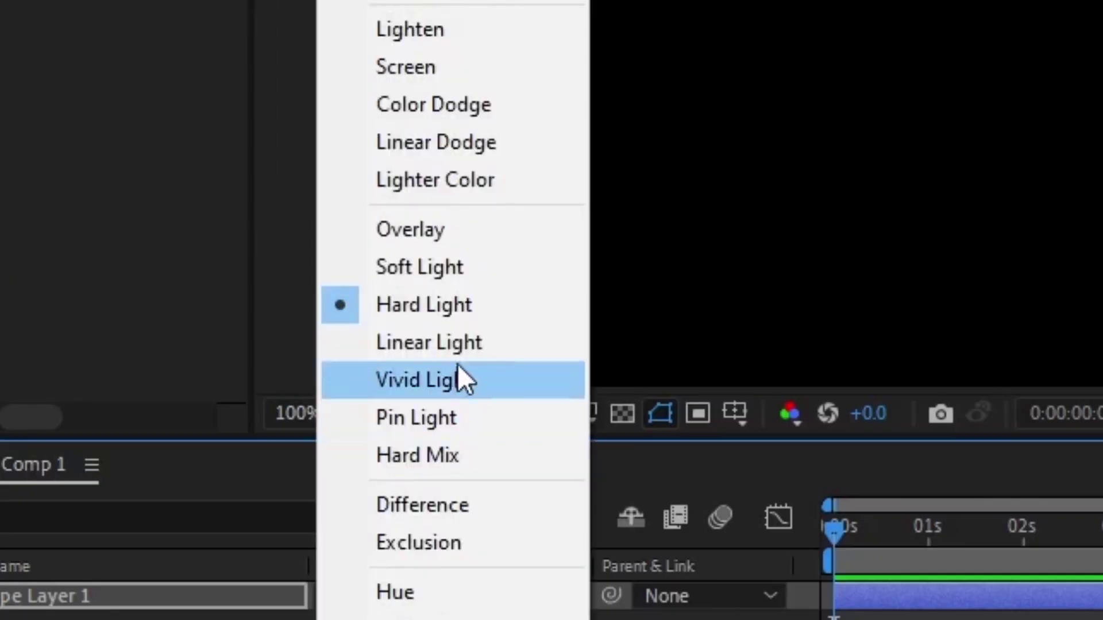
click(458, 365)
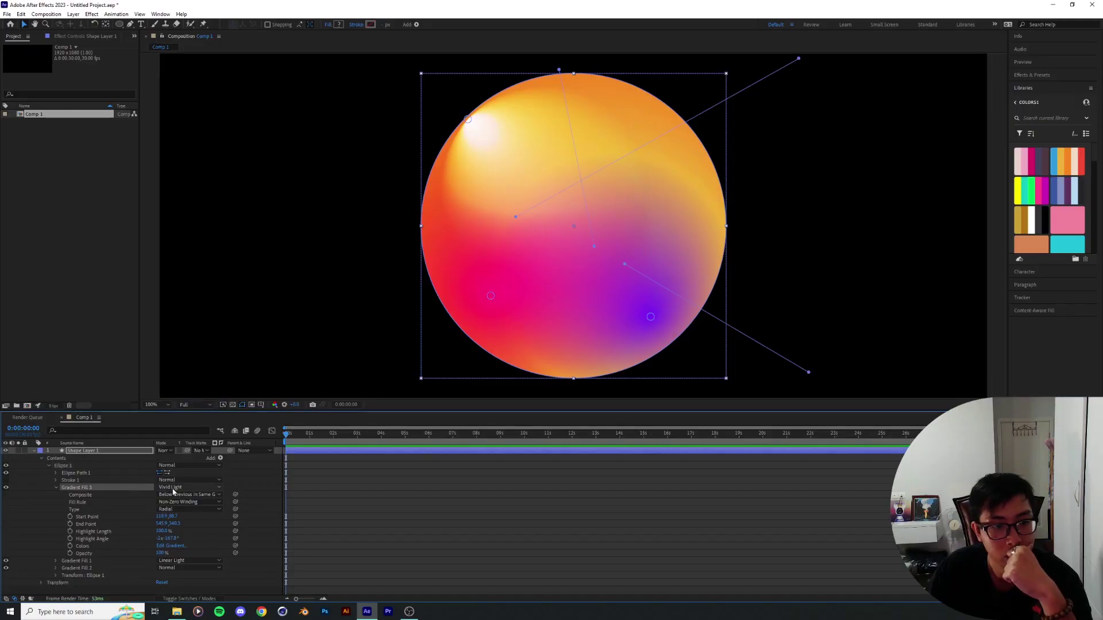
click(173, 489)
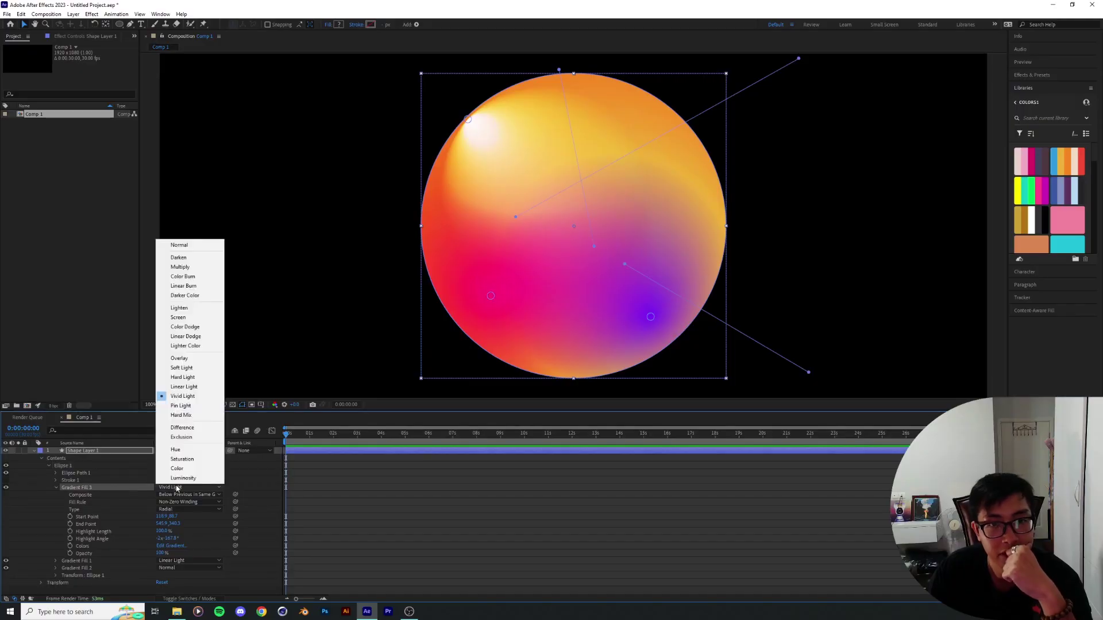
click(373, 356)
Edit the colors of Gradient Fill 3 and add a middle color stop at 48.1%
scroll(518, 159, up, 1)
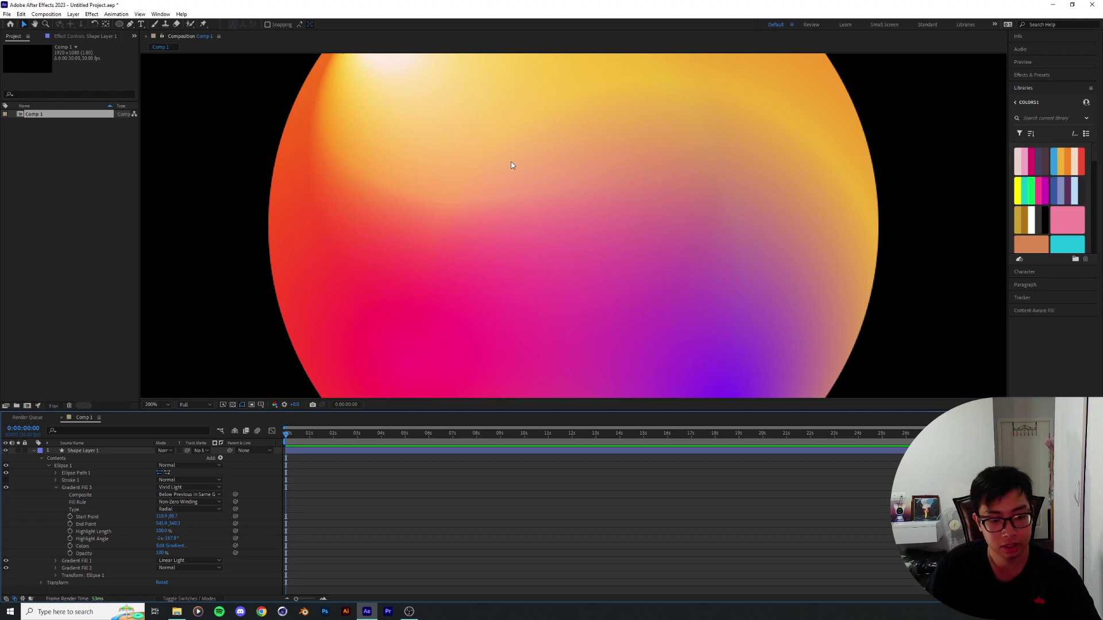
drag(467, 116, 585, 338)
drag(522, 258, 471, 162)
scroll(546, 247, down, 2)
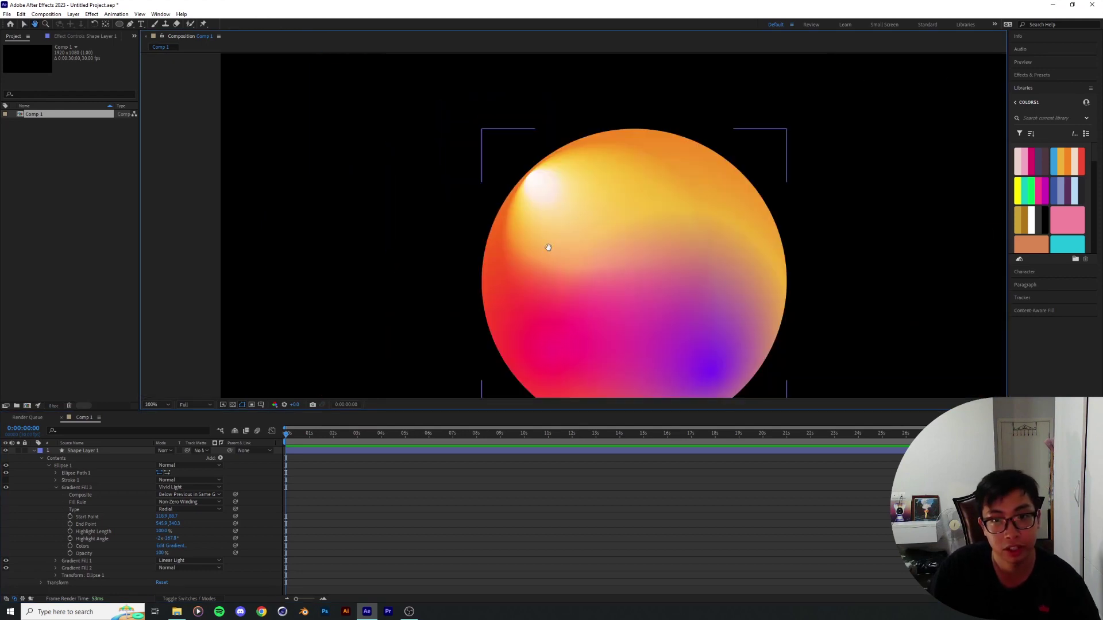
scroll(585, 270, up, 1)
drag(423, 365, 337, 344)
click(96, 451)
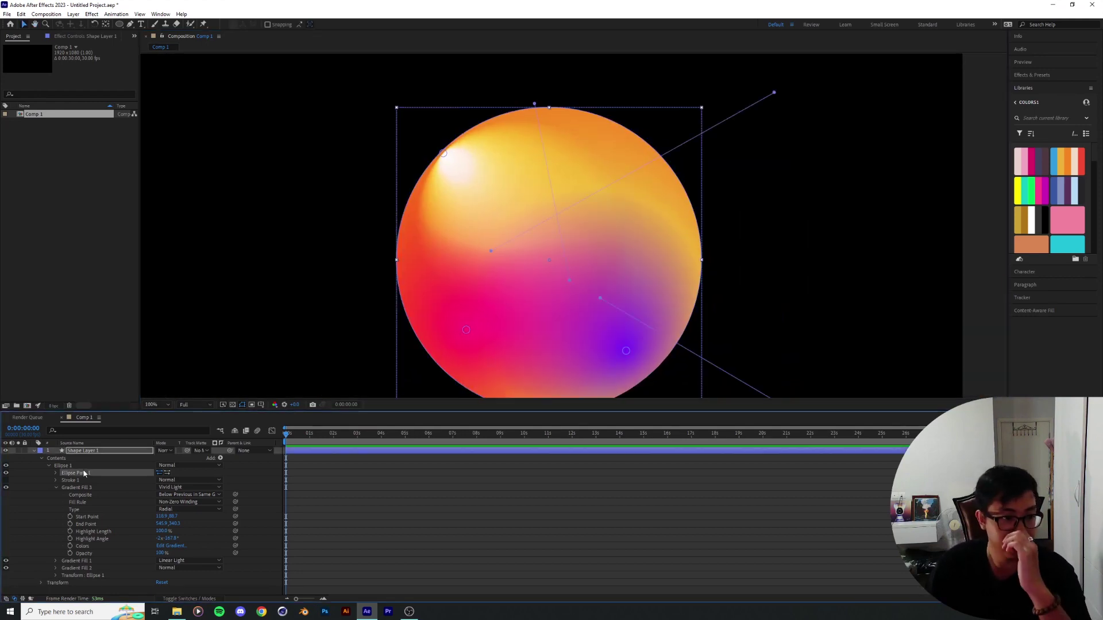
click(86, 487)
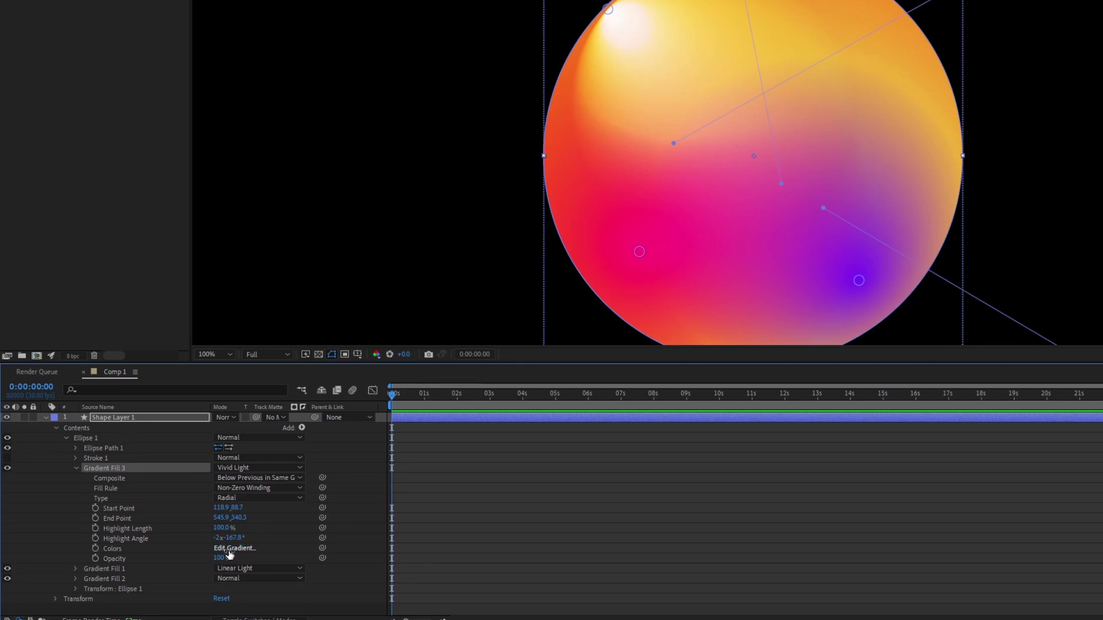
click(233, 548)
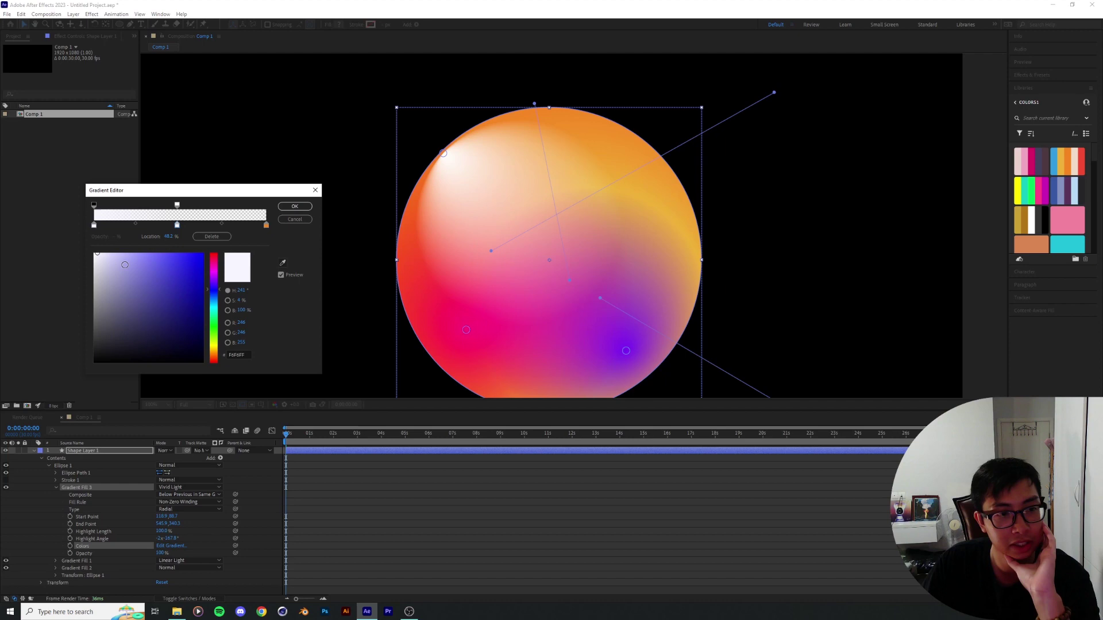
Recolor Gradient Fill 3's middle color stop to teal blue 0089B1 and adjust the transparent opacity stop near the gradient's middle
drag(125, 265, 189, 294)
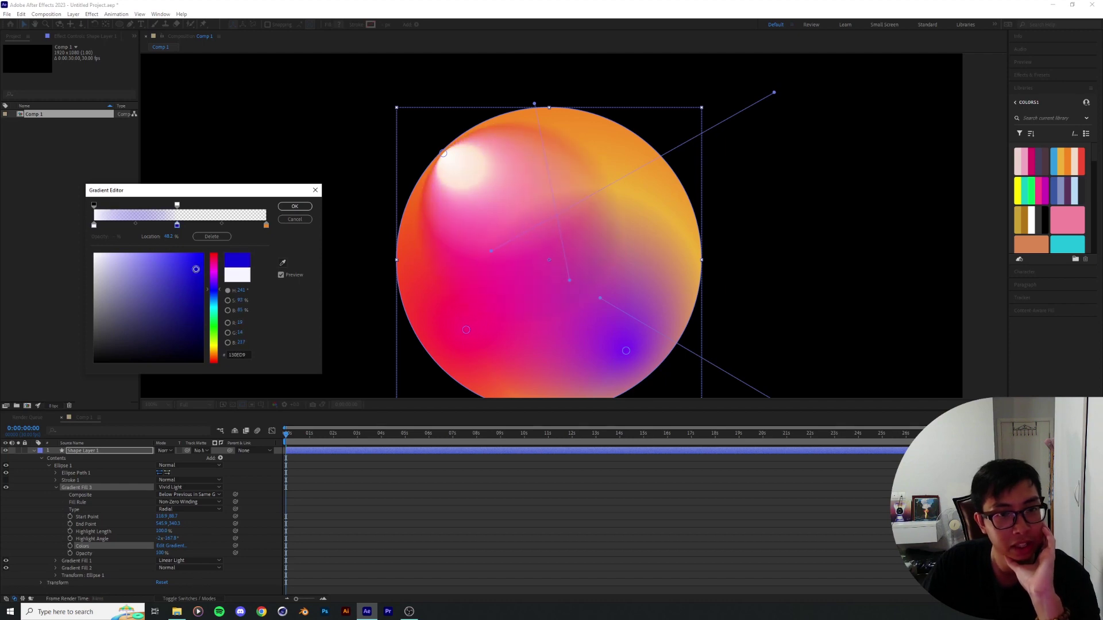
drag(217, 295, 216, 364)
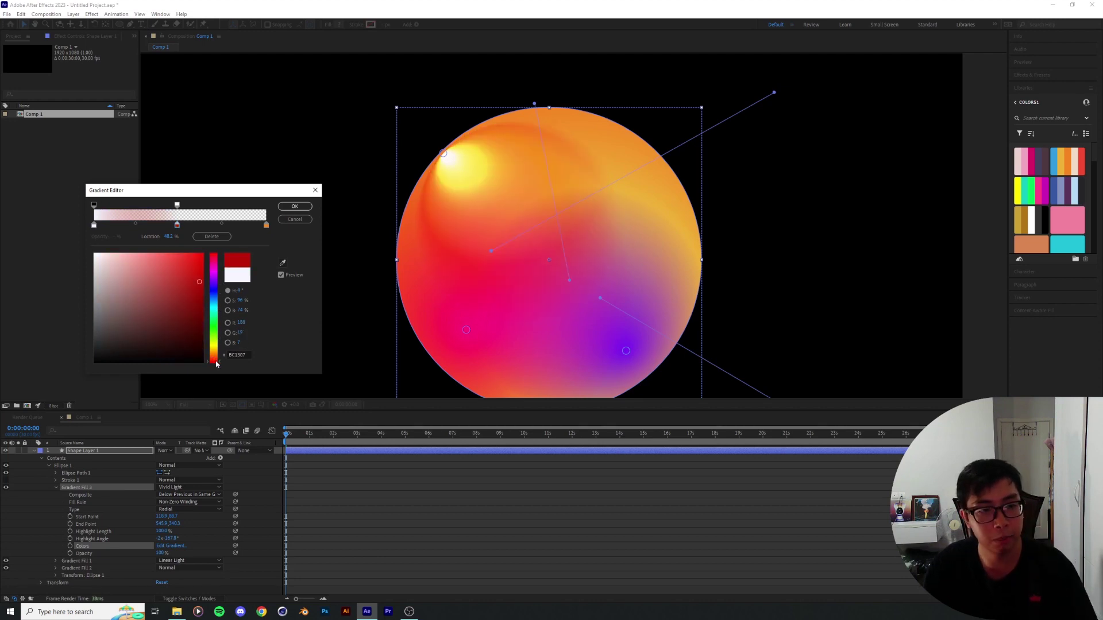
mouse_move(213, 360)
mouse_down()
mouse_move(217, 308)
mouse_move(228, 302)
mouse_move(186, 272)
mouse_move(205, 286)
mouse_move(223, 281)
mouse_move(214, 321)
mouse_move(222, 307)
mouse_up()
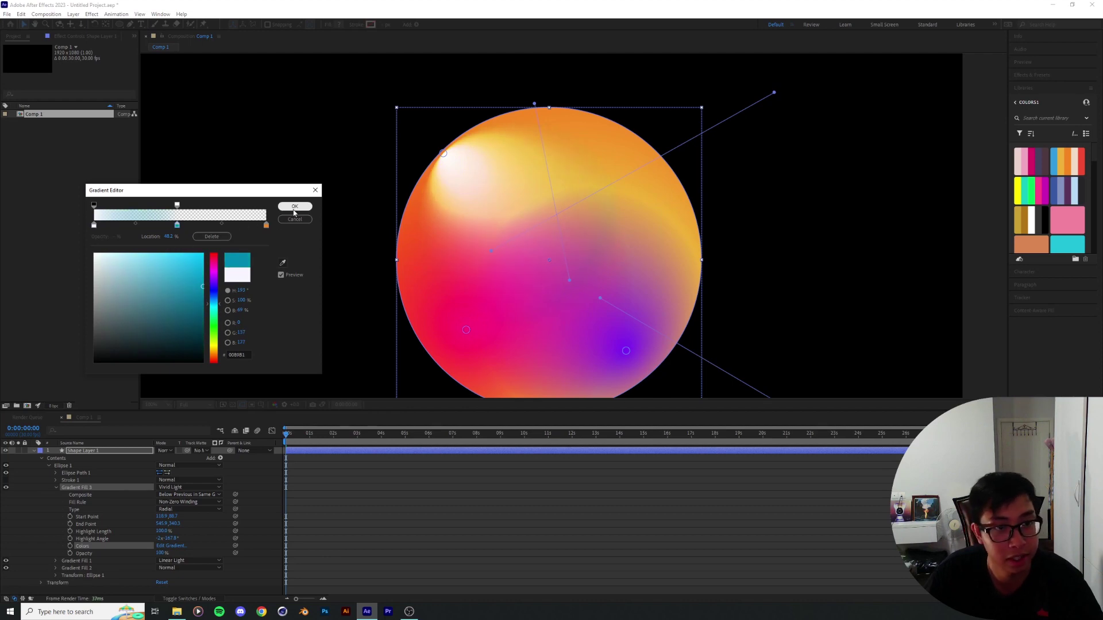
mouse_move(177, 205)
mouse_down()
mouse_move(222, 212)
mouse_move(174, 215)
mouse_up()
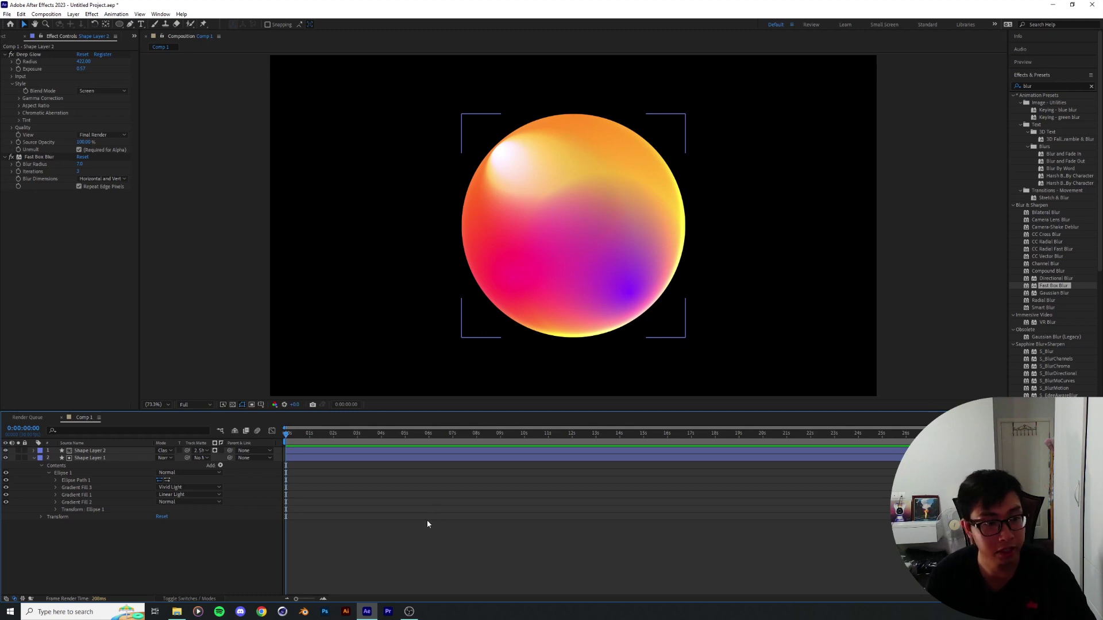
Collapse Shape Layer 1 and add an Inner Shadow layer style to it
click(34, 459)
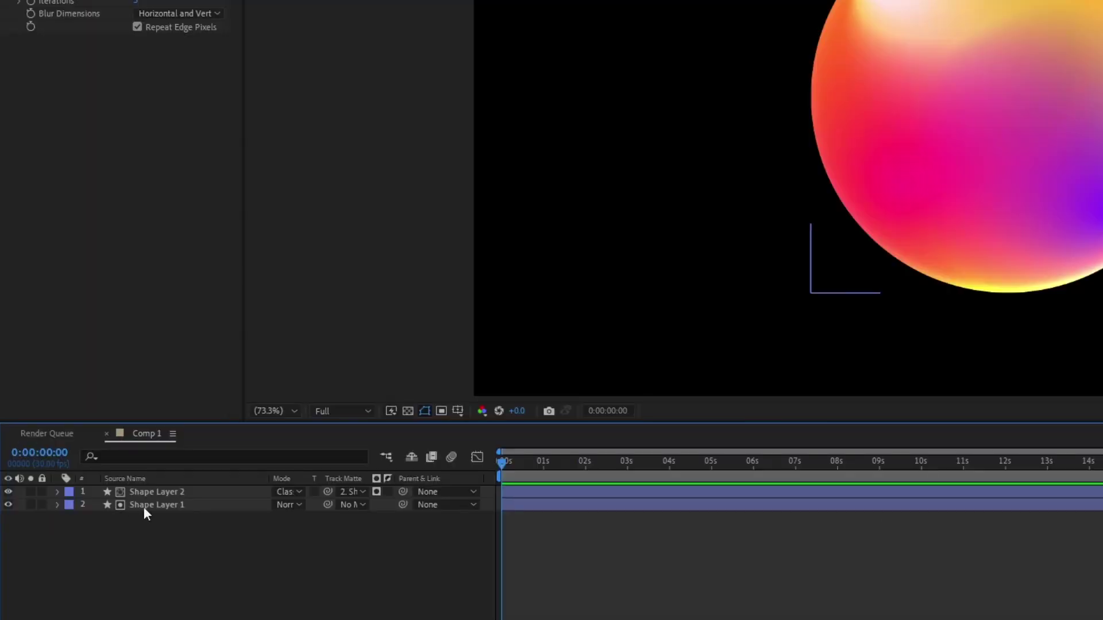
right_click(85, 459)
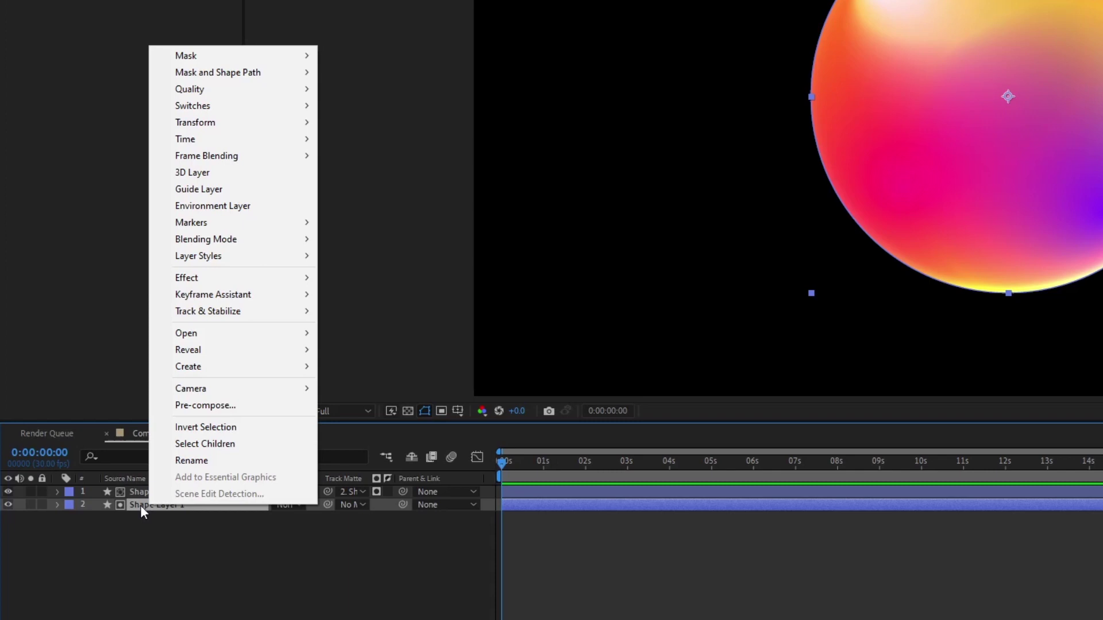
mouse_move(229, 254)
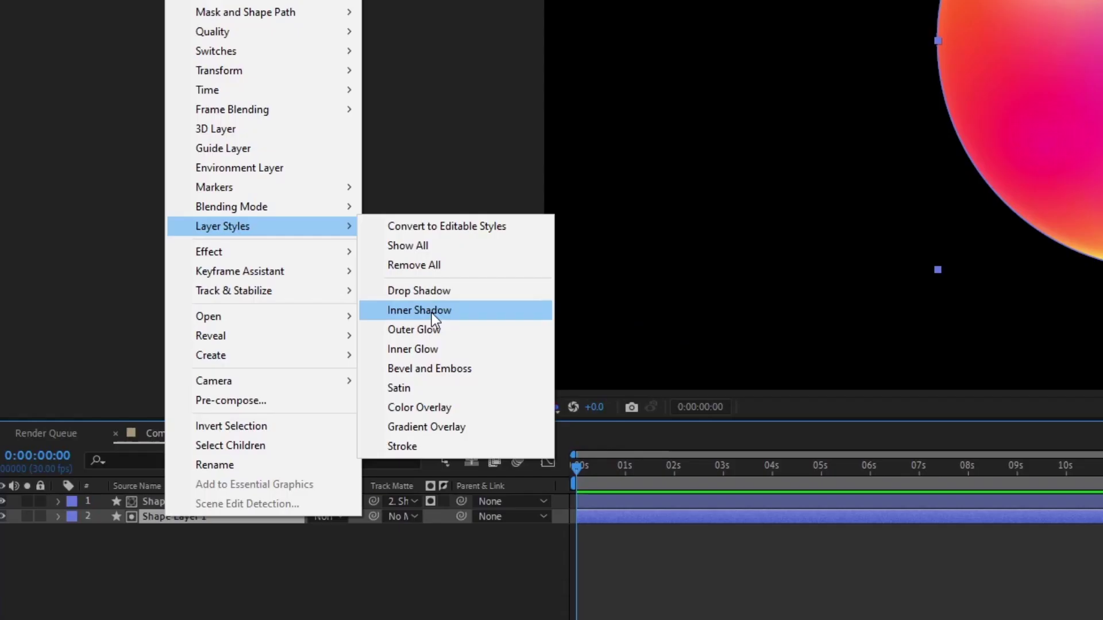
click(209, 357)
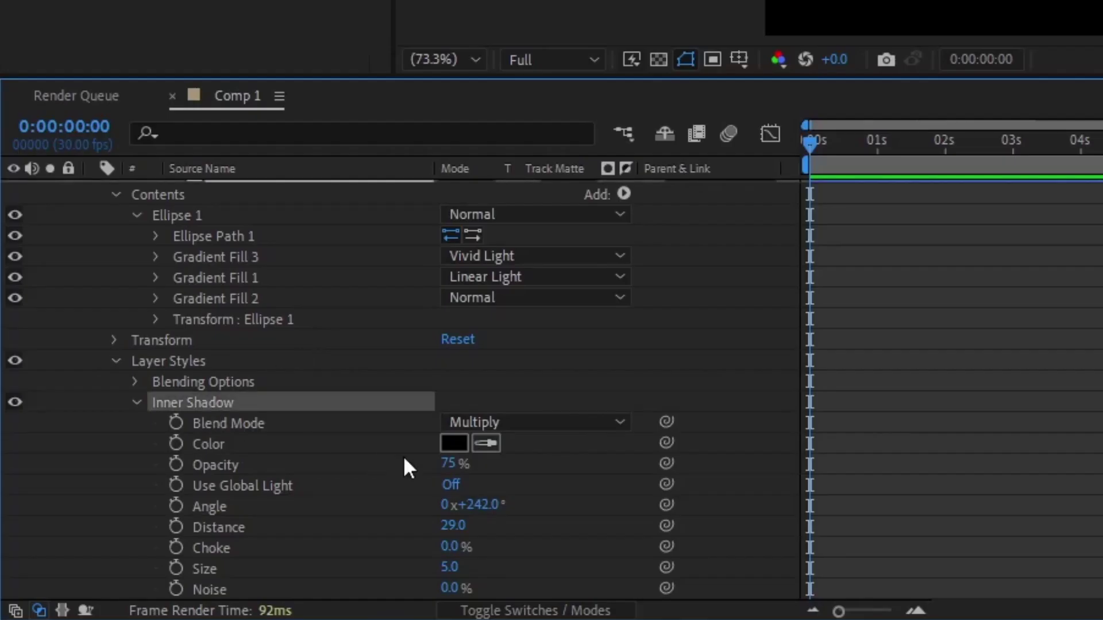
Set the inner shadow's angle to 306° and its size to 41 so the shading falls softly along the circle's lower edge
drag(492, 504, 517, 506)
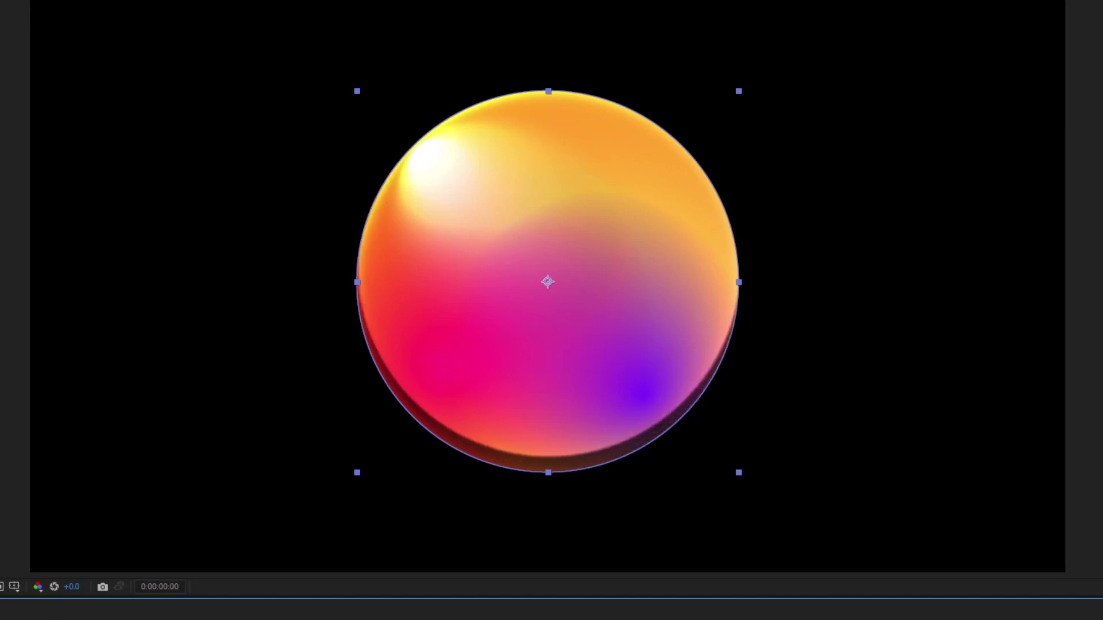
drag(185, 561, 166, 580)
drag(314, 583, 338, 576)
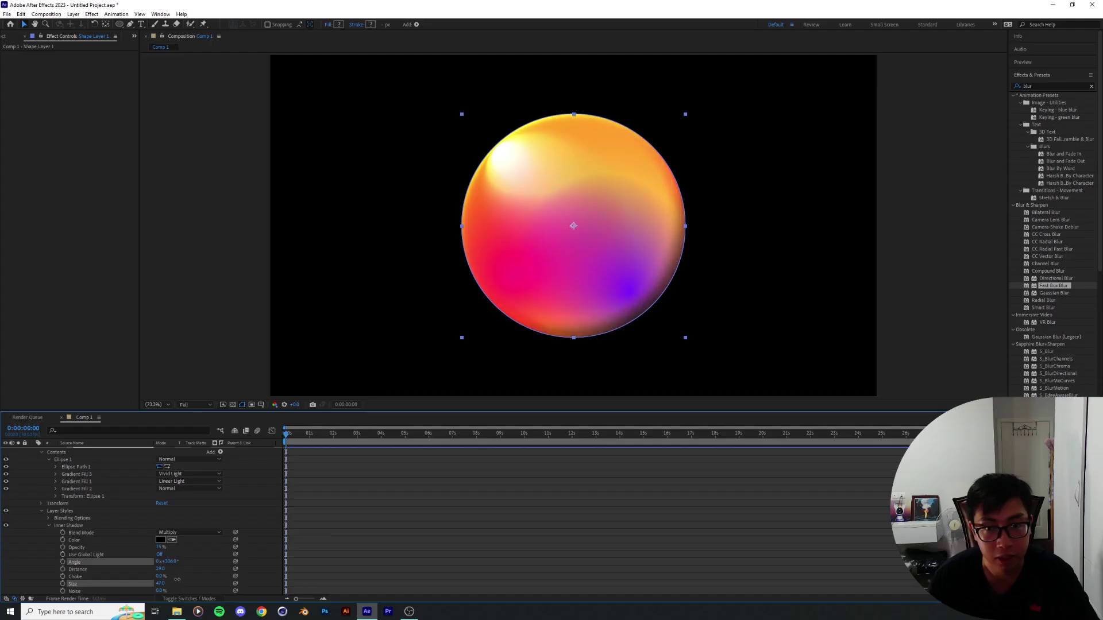
Try Color Dodge on the inner shadow, and set its blend mode to Overlay
click(189, 532)
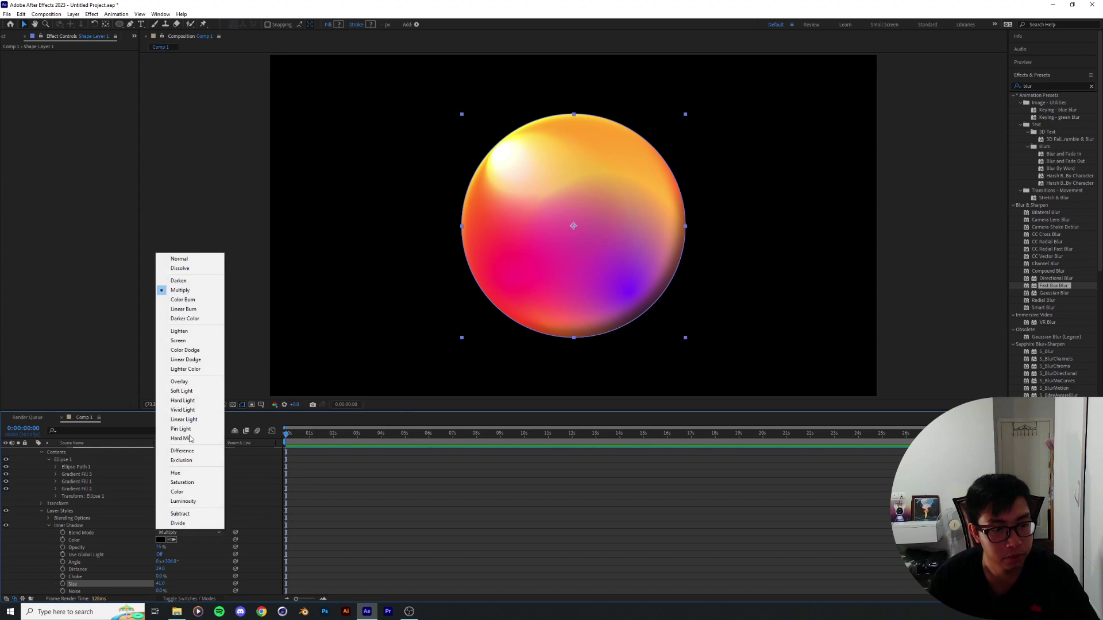
click(196, 351)
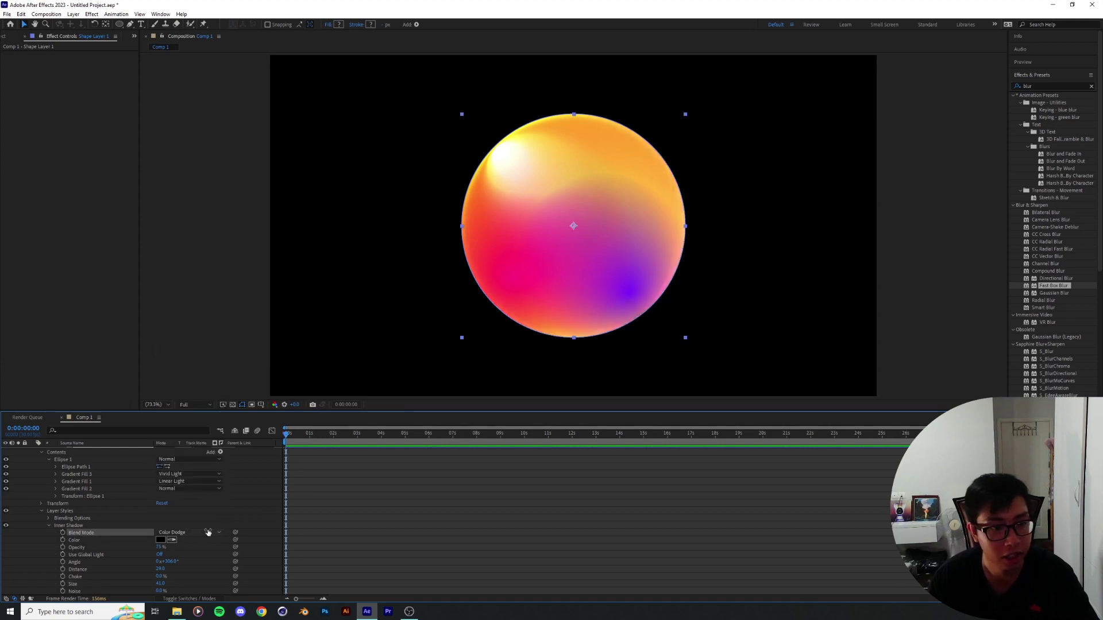
click(208, 533)
click(189, 379)
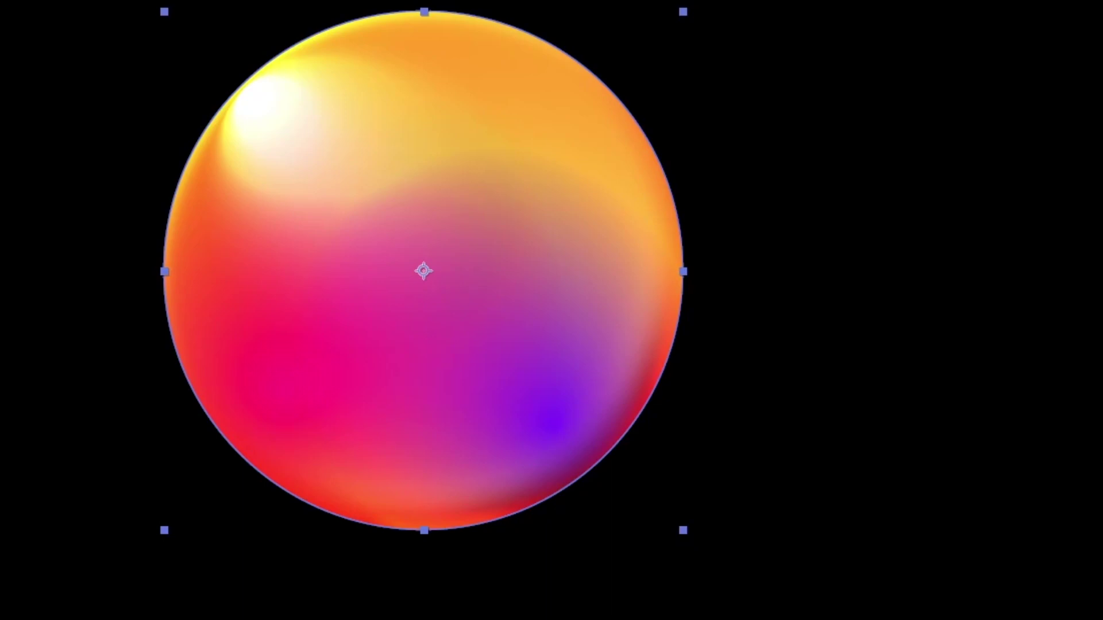
Raise the inner shadow's opacity and set its distance to 85 and its size to 60
drag(160, 568, 182, 568)
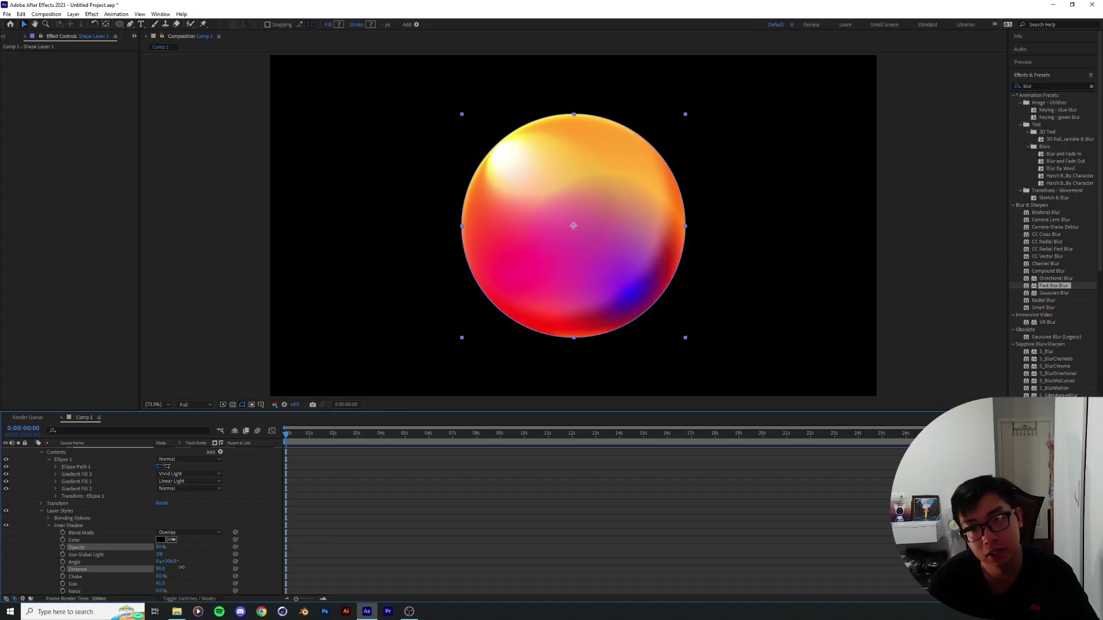
click(731, 281)
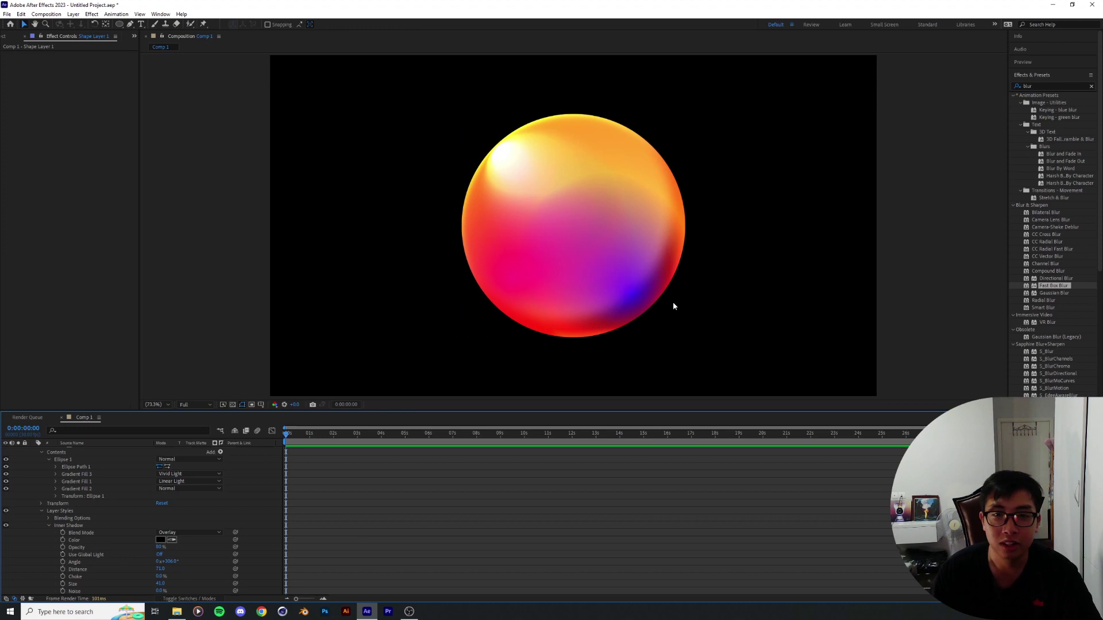
scroll(677, 304, up, 1)
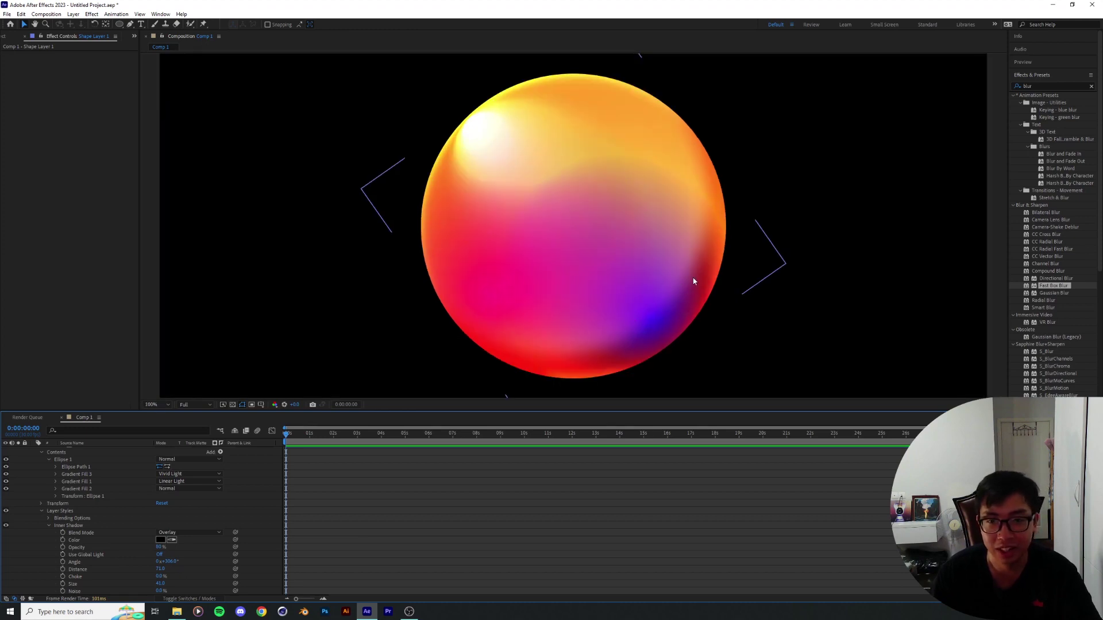
key(comma)
key(comma)
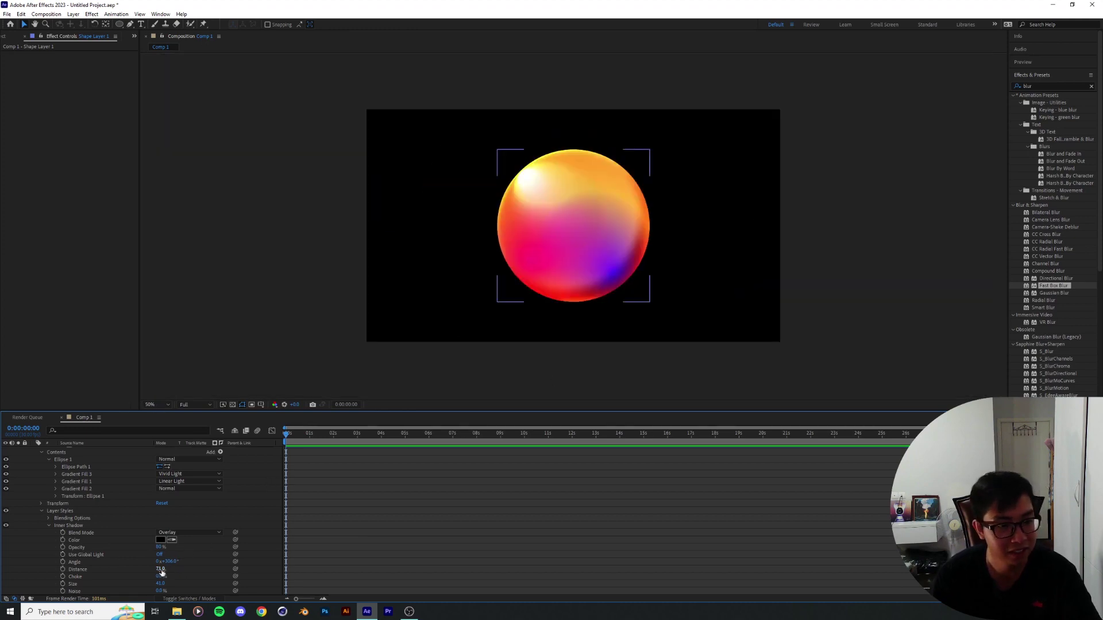
mouse_move(160, 583)
mouse_down()
mouse_move(178, 585)
mouse_move(168, 567)
mouse_up()
Add an Inner Glow layer style to Shape Layer 1
scroll(89, 486, up, 1)
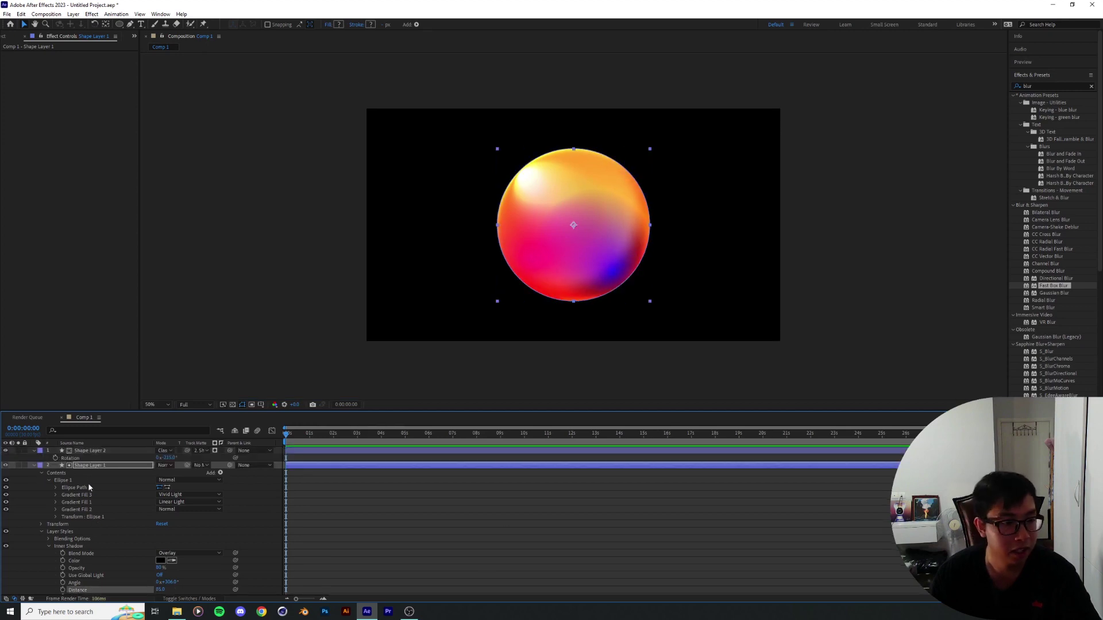
right_click(89, 465)
mouse_move(132, 322)
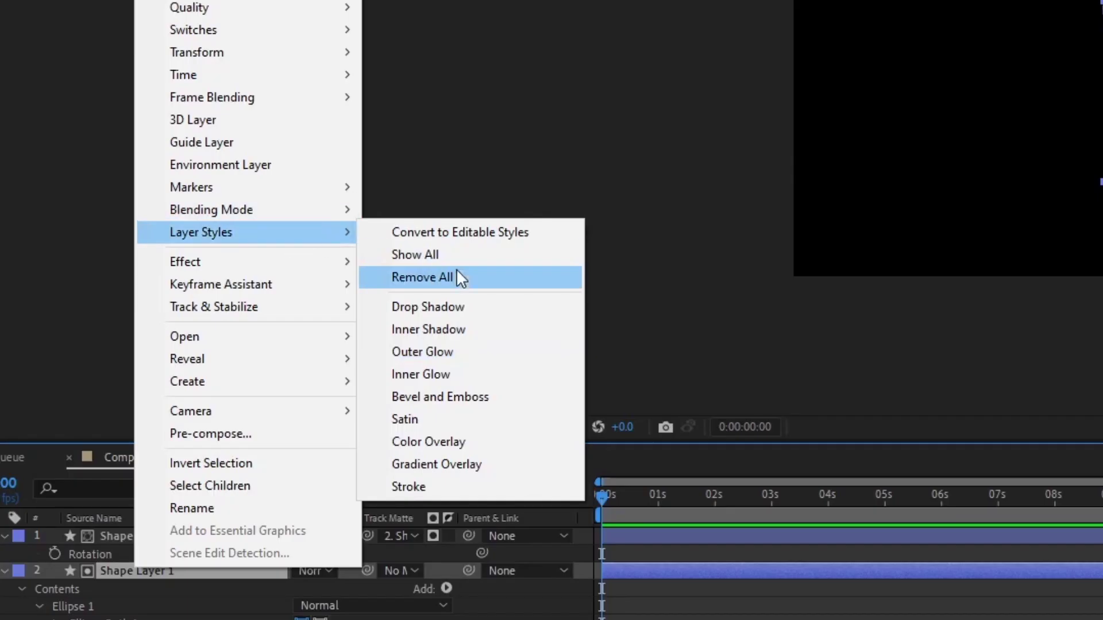
click(423, 375)
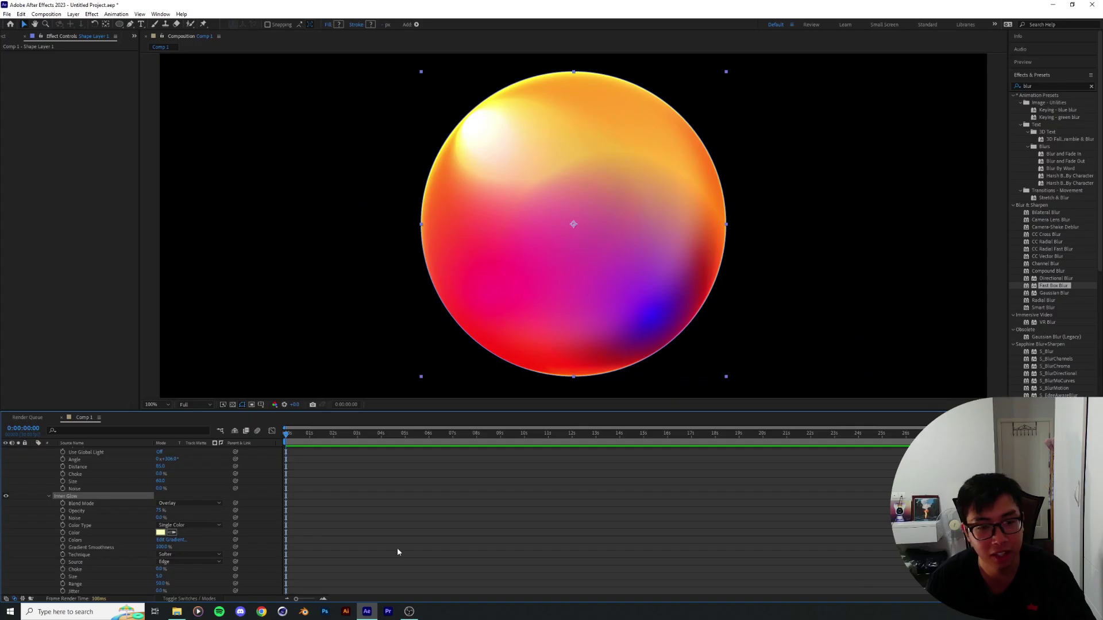
click(398, 551)
click(85, 497)
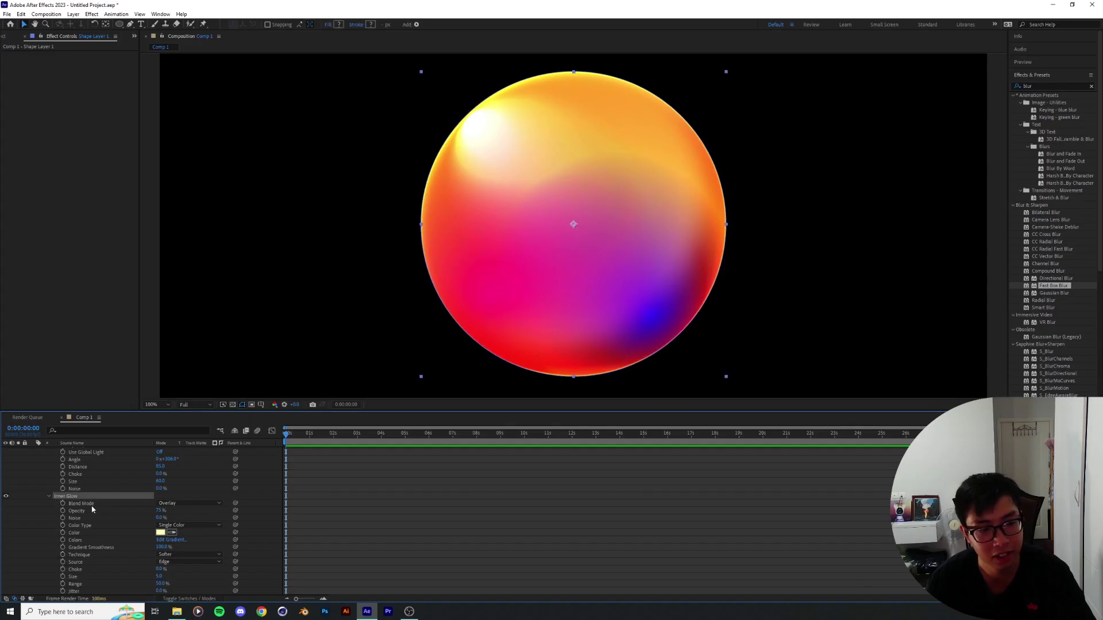
Set the inner glow's blend mode to Lighter Color, with an opacity of 15% and a size of 125
click(189, 503)
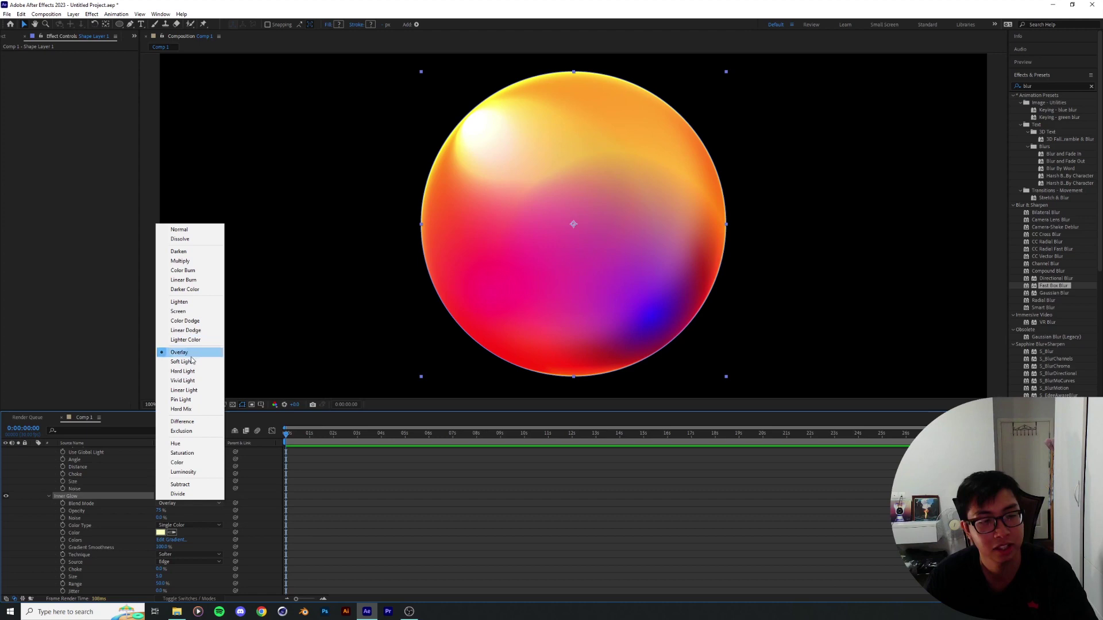
click(189, 503)
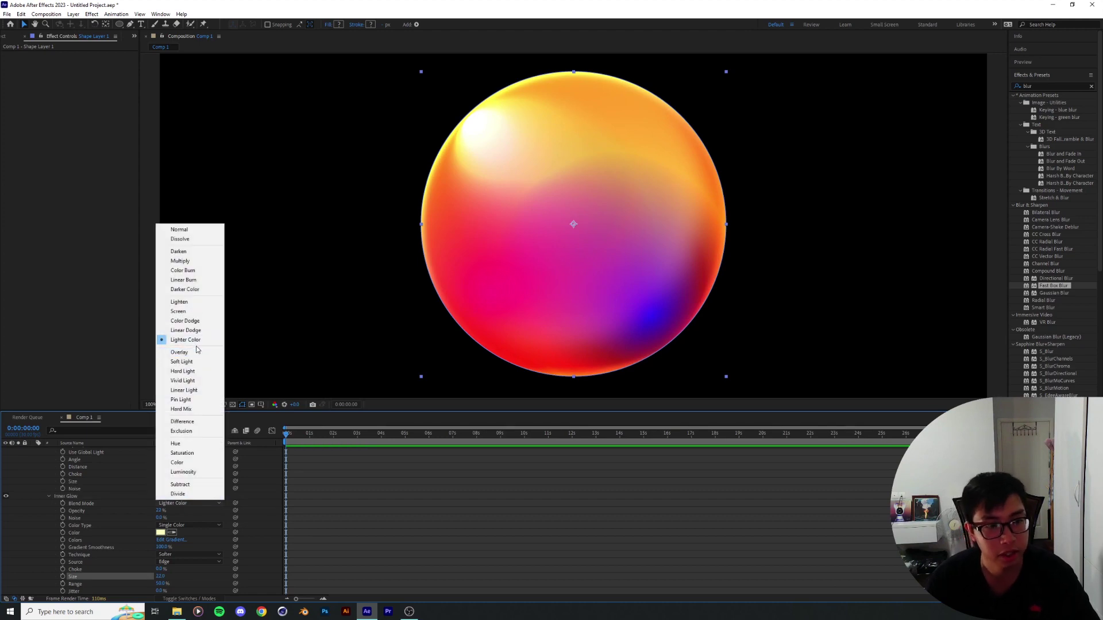
click(175, 343)
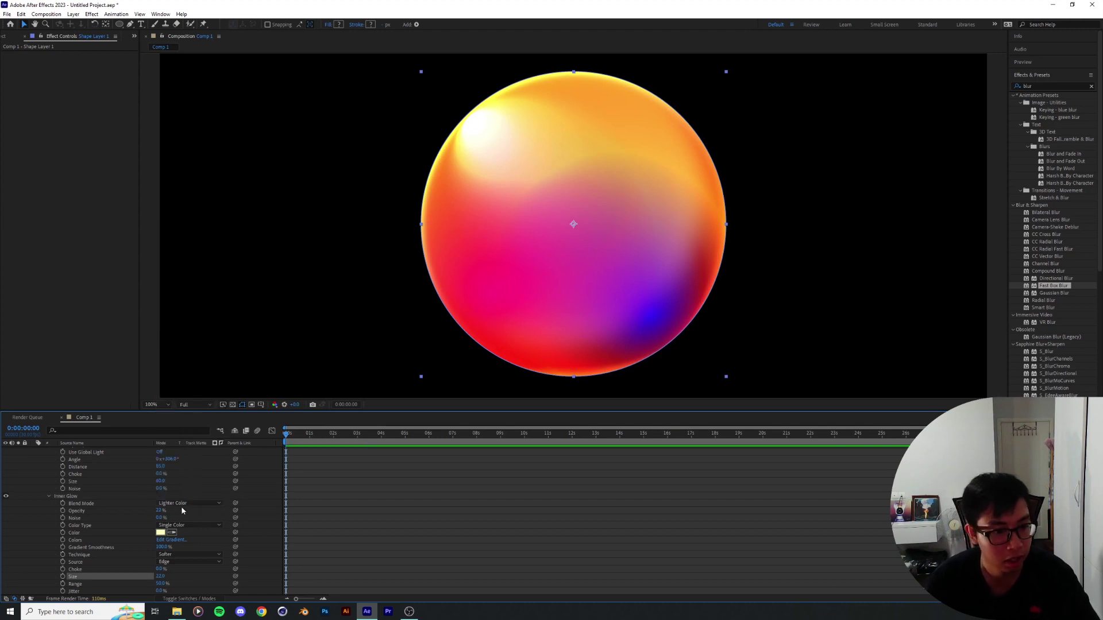
drag(160, 510, 155, 513)
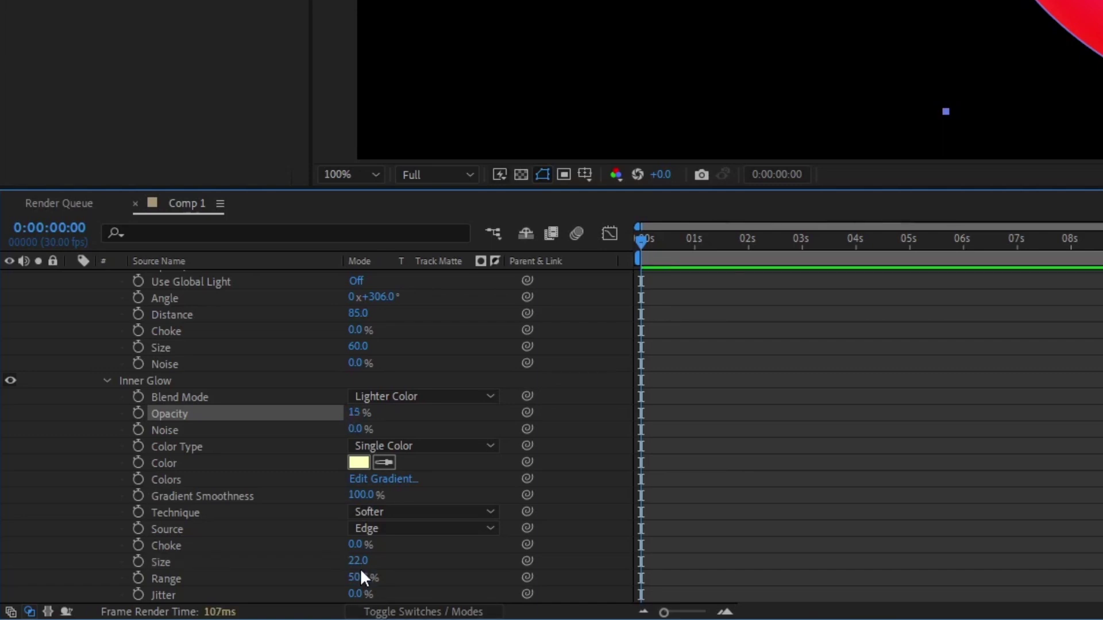
drag(359, 561, 423, 564)
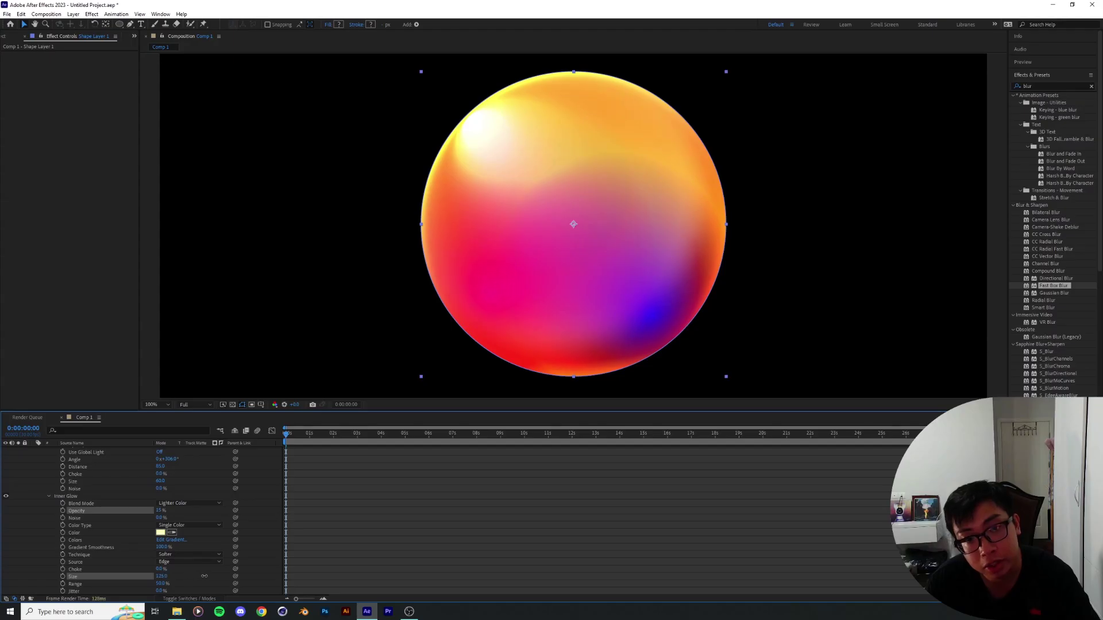
drag(204, 576, 203, 576)
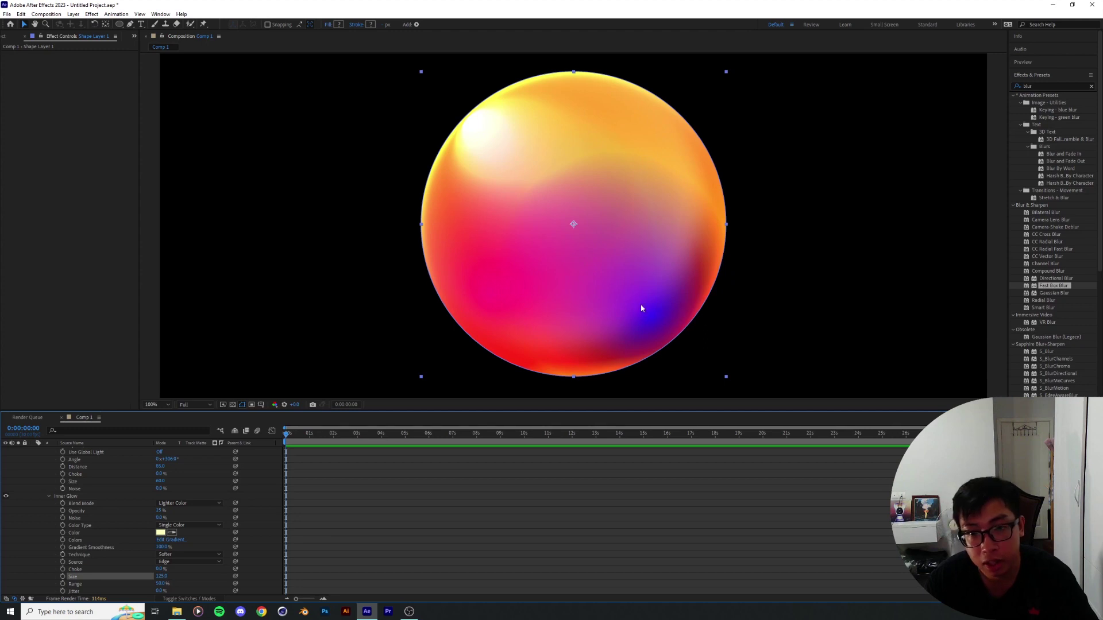
Add a Bevel and Emboss layer style to Shape Layer 1 and set its size to 47
right_click(96, 458)
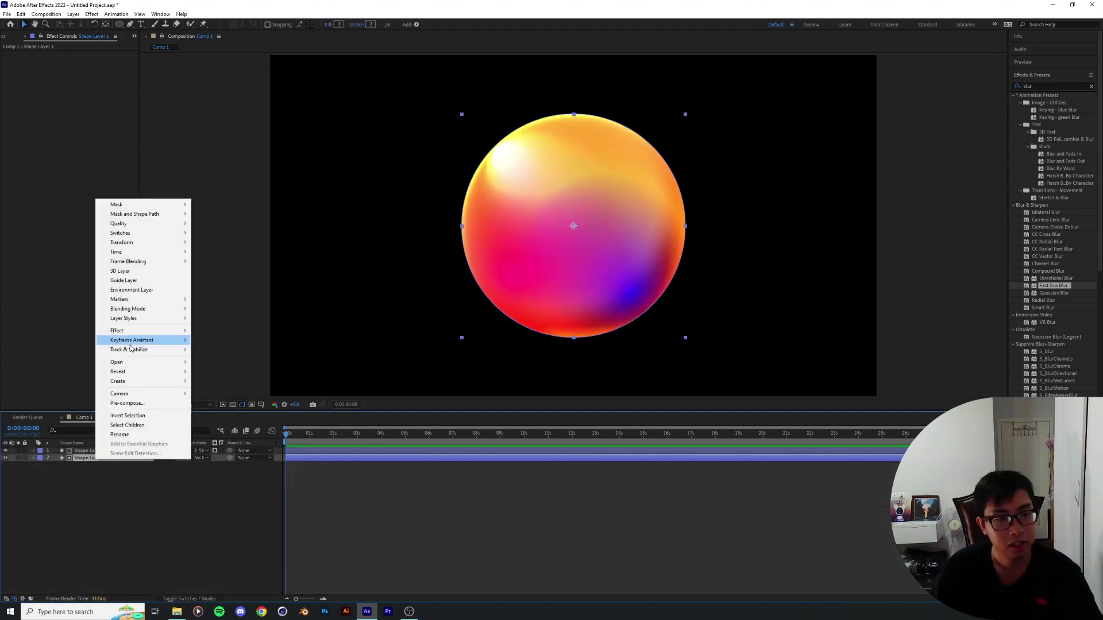
mouse_move(144, 318)
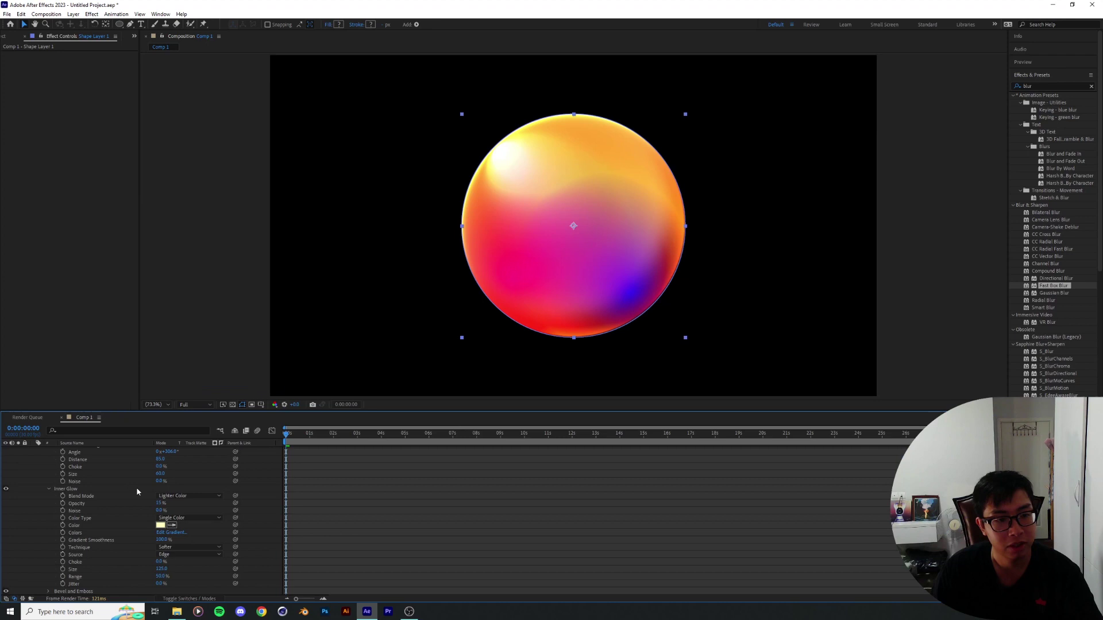
click(48, 591)
scroll(49, 570, down, 3)
drag(160, 518, 180, 518)
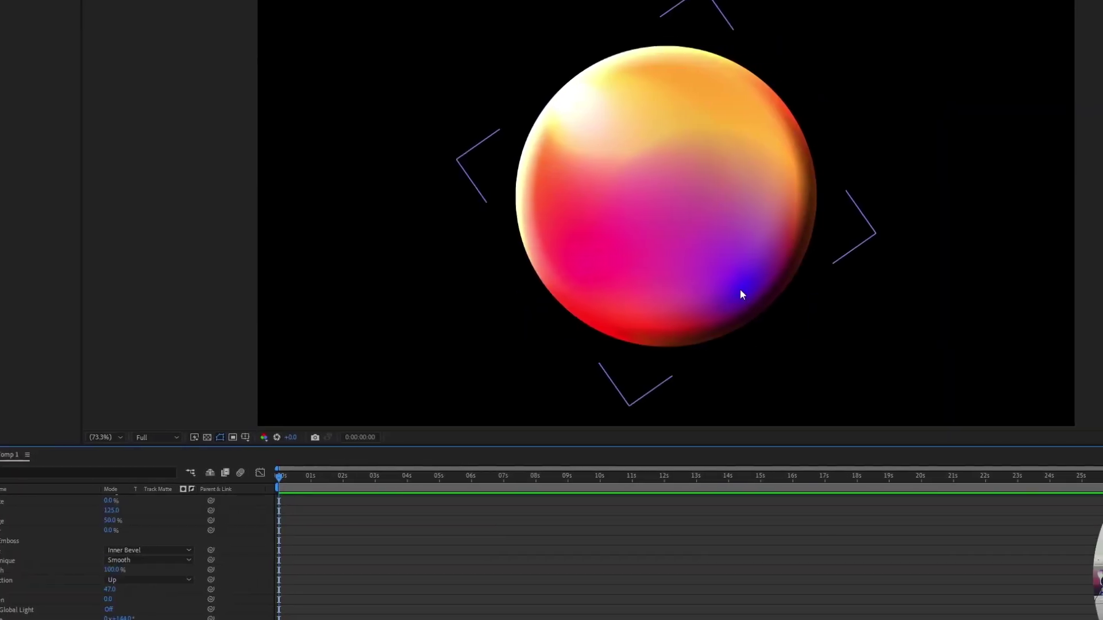
Try a bevel size of 65 with a violet-blue shadow color
drag(161, 517, 172, 524)
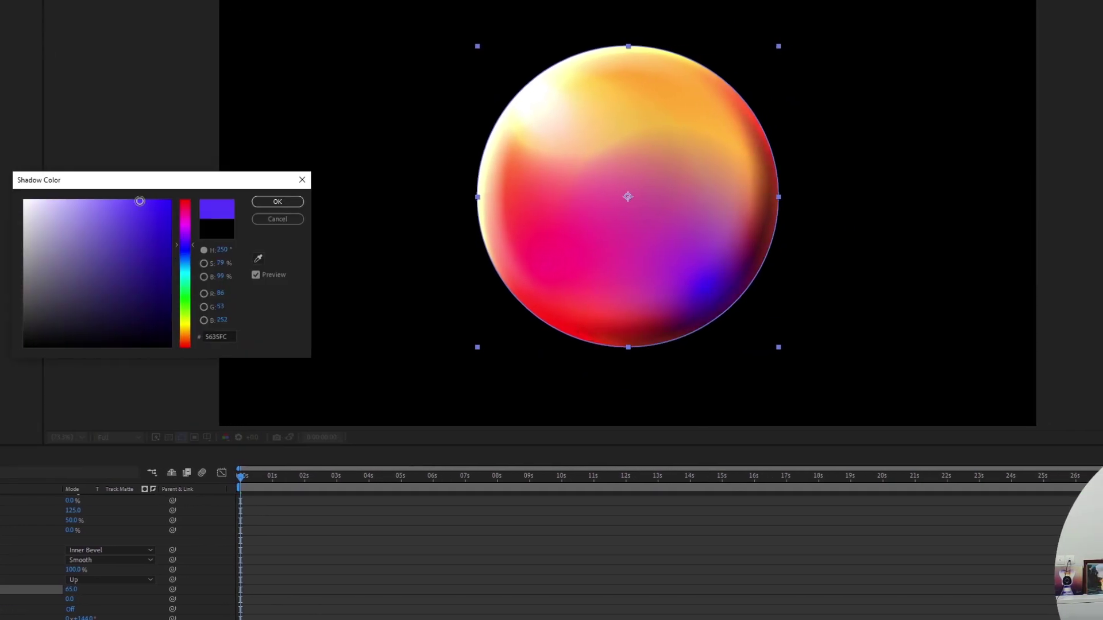
drag(140, 202, 161, 210)
click(257, 202)
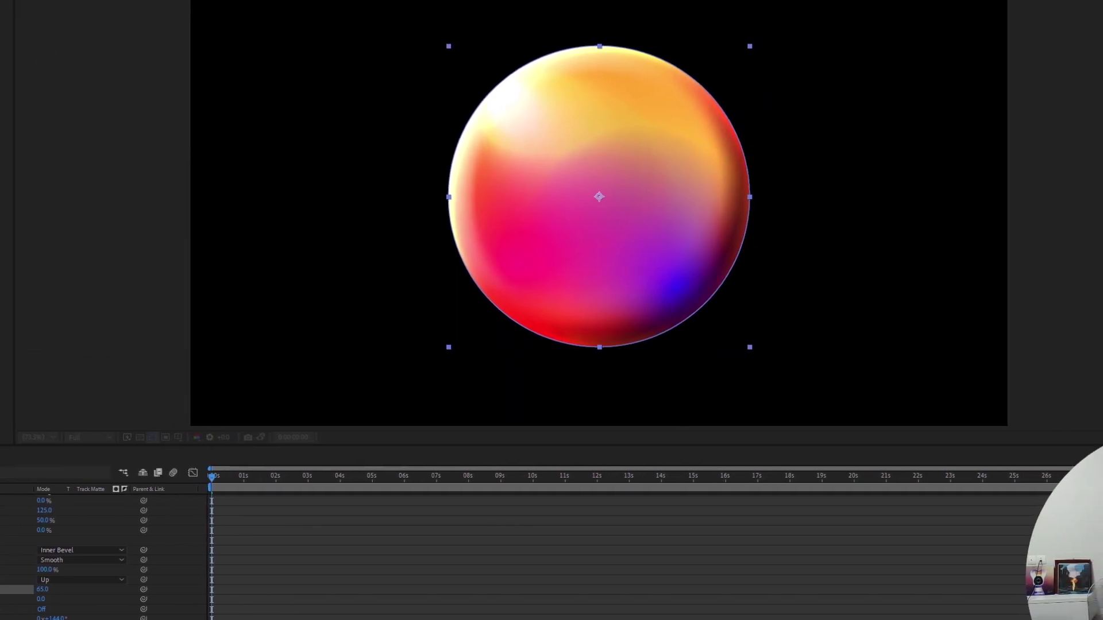
Try other blue hues for the bevel's shadow color and a tinted highlight color
click(111, 451)
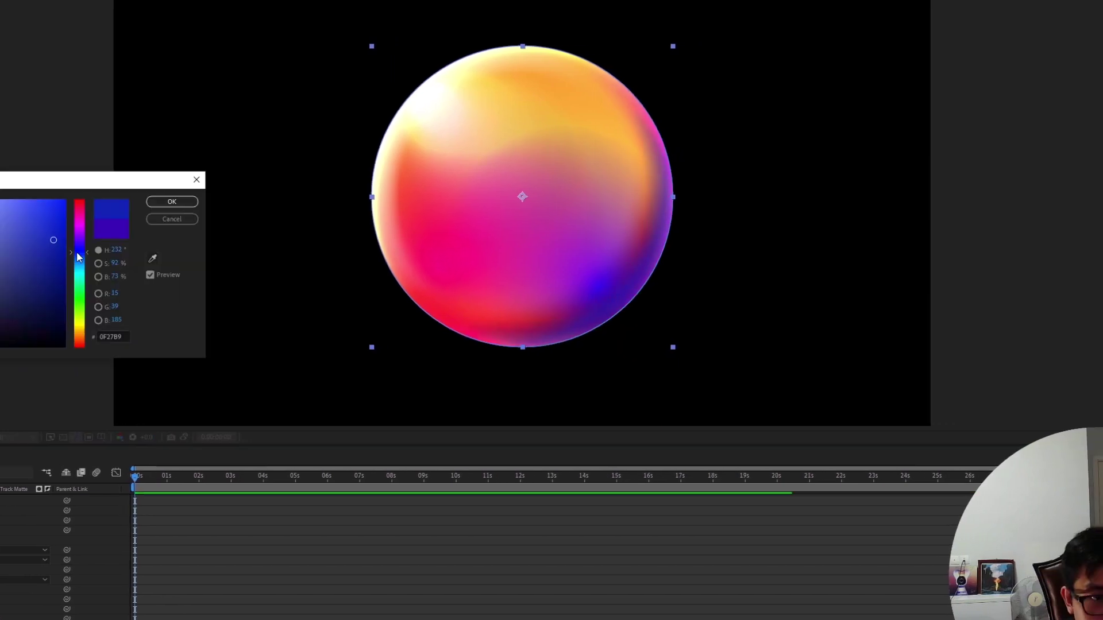
mouse_move(64, 241)
mouse_down()
mouse_move(56, 259)
mouse_move(73, 275)
mouse_move(74, 264)
mouse_up()
click(156, 201)
click(28, 202)
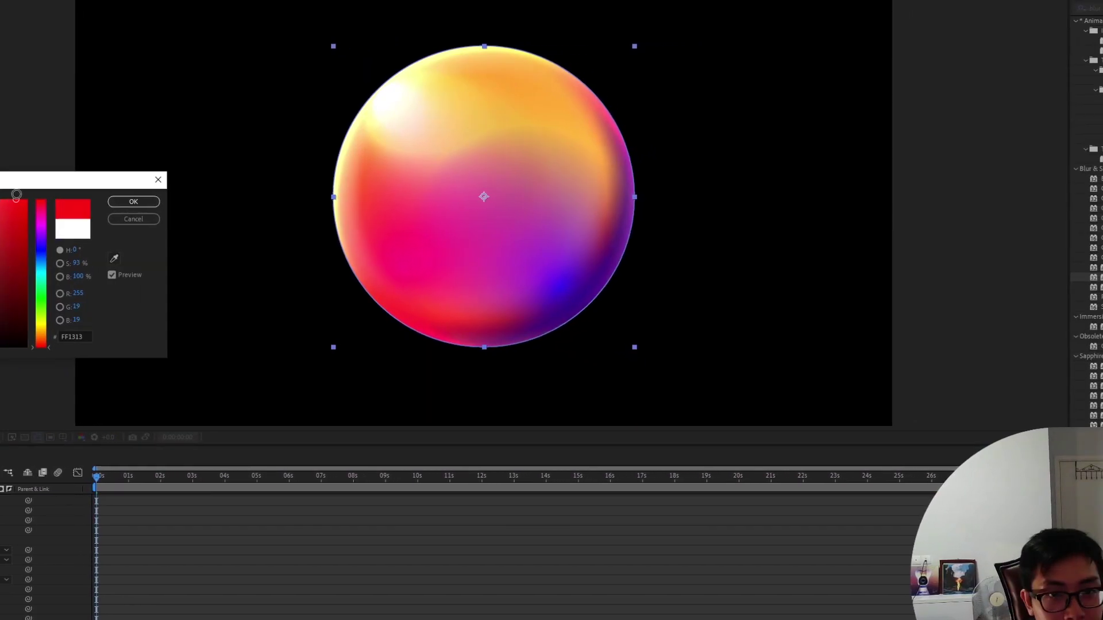
mouse_move(51, 218)
mouse_down()
mouse_move(54, 287)
mouse_move(61, 232)
mouse_up()
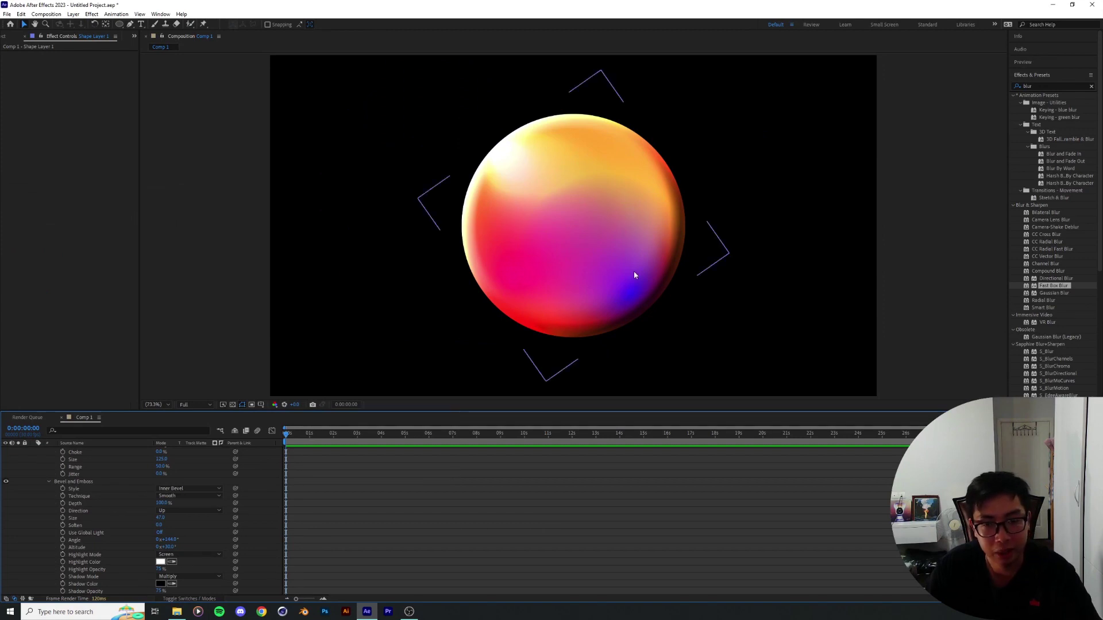
Set the bevel's size to 65 and recolor its shadow to a deep violet-blue
drag(160, 518, 172, 523)
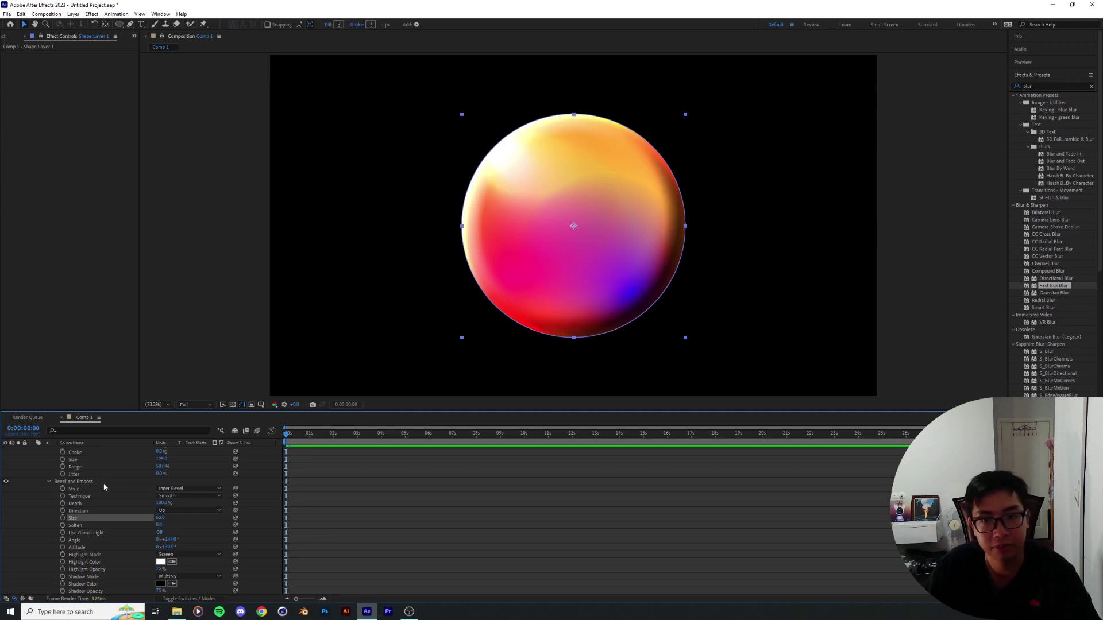
click(160, 583)
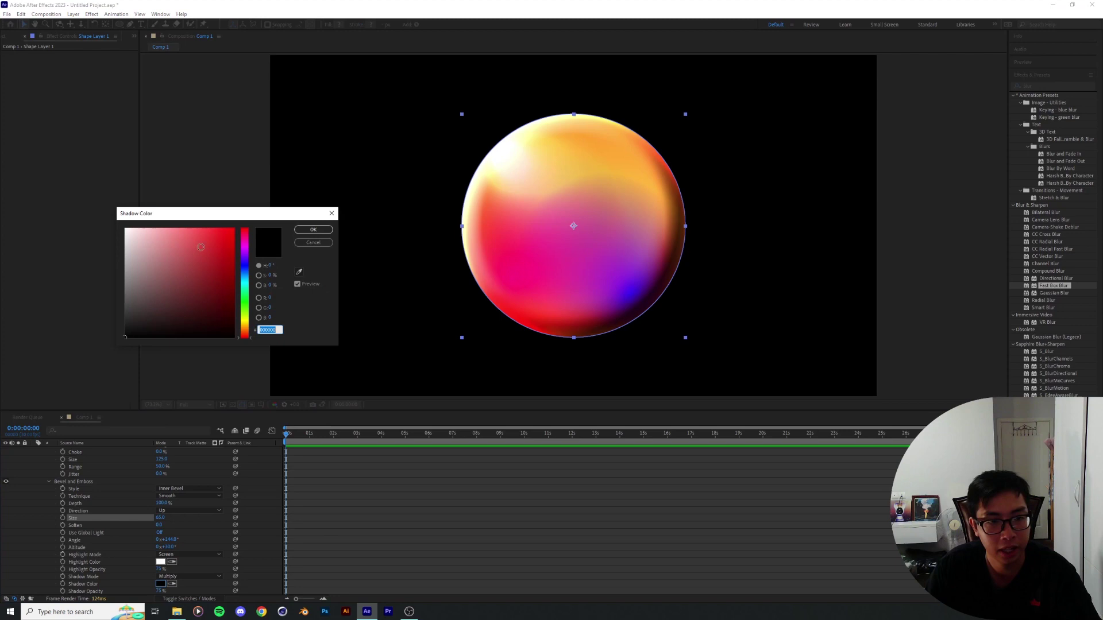
click(244, 262)
mouse_move(213, 274)
mouse_down()
mouse_move(243, 247)
mouse_move(223, 234)
mouse_up()
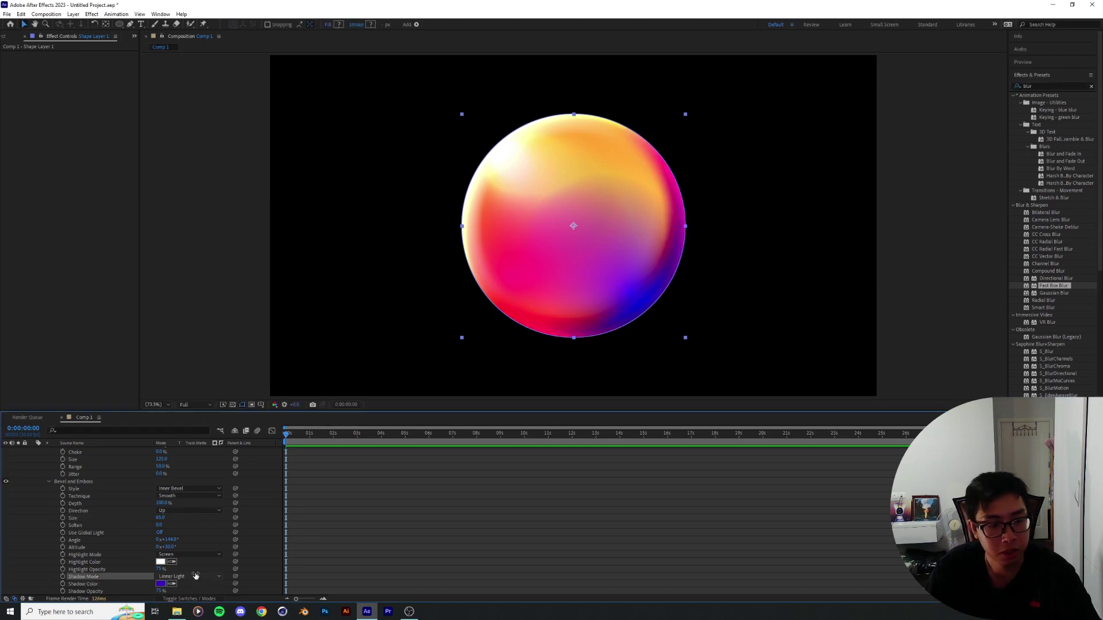
Try Difference and Color Dodge for the bevel's shadow mode, and settle on Darker Color
click(195, 576)
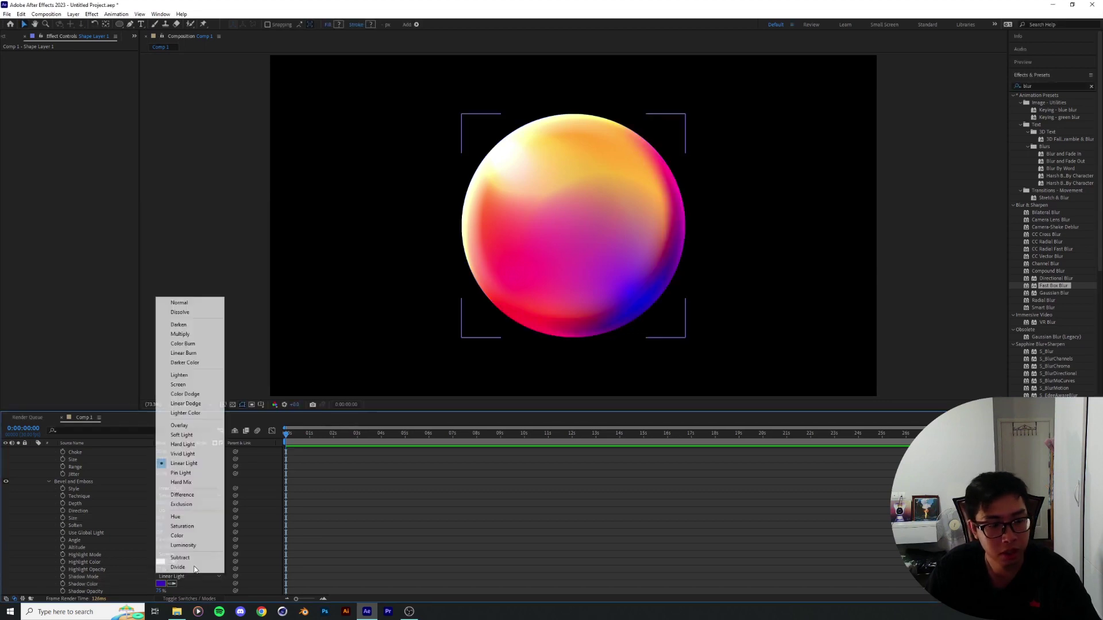
click(189, 471)
click(195, 576)
click(190, 390)
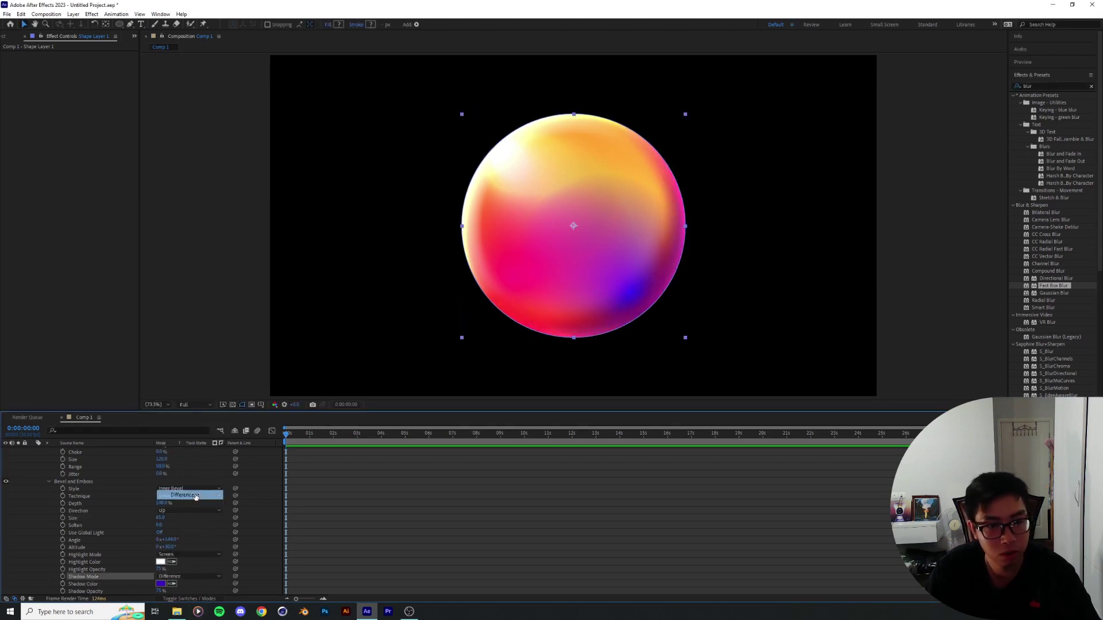
click(206, 577)
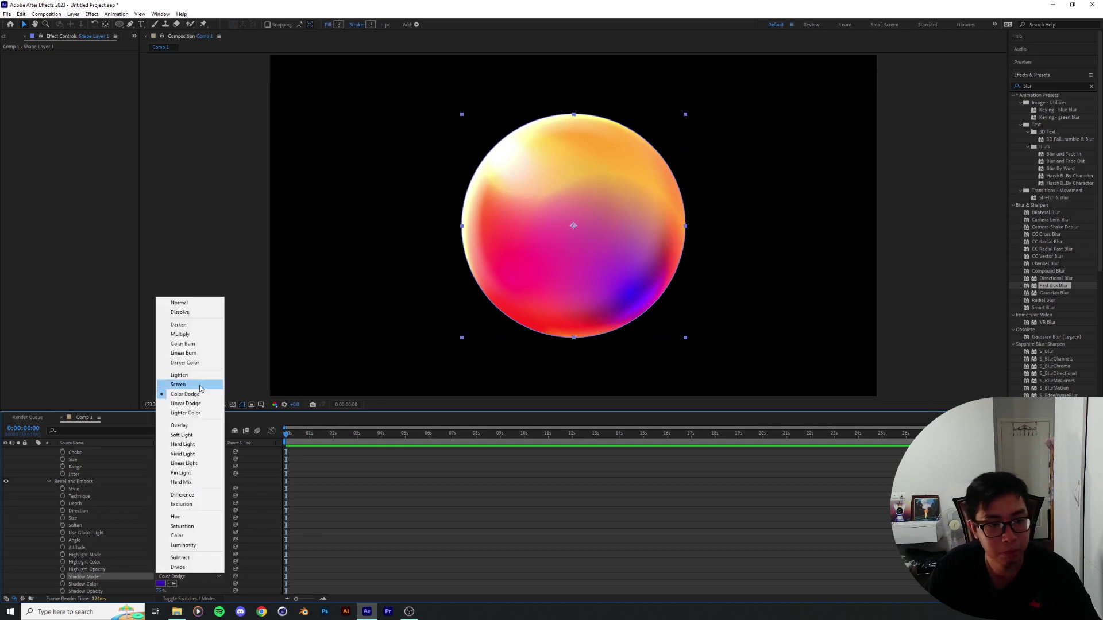
click(196, 361)
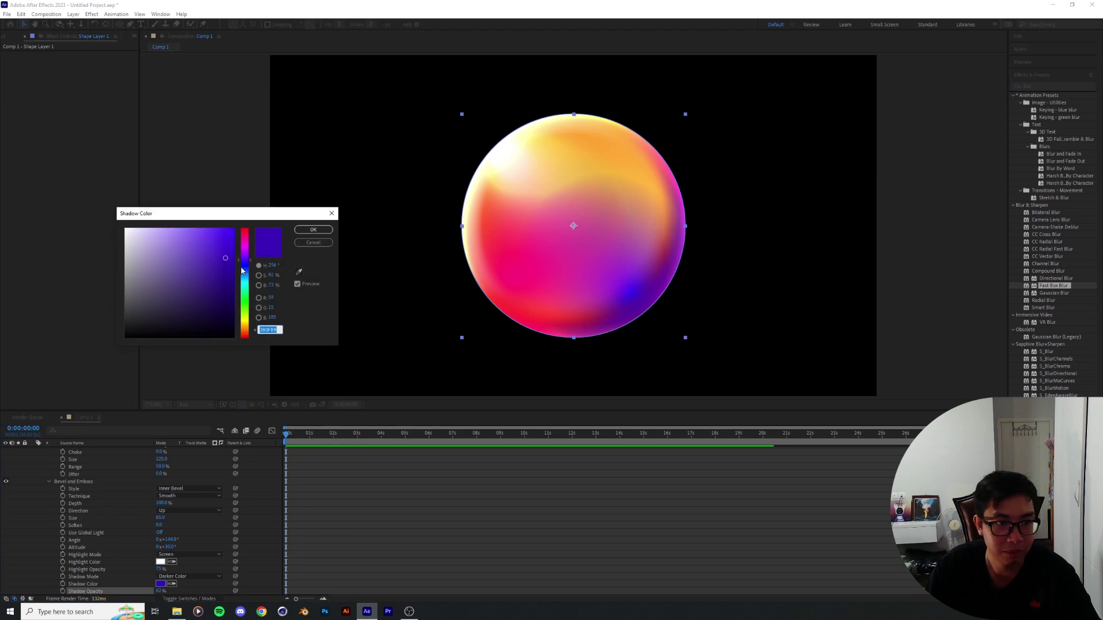
Recolor the bevel's shadow to a dark, fully saturated blue
click(244, 266)
click(219, 269)
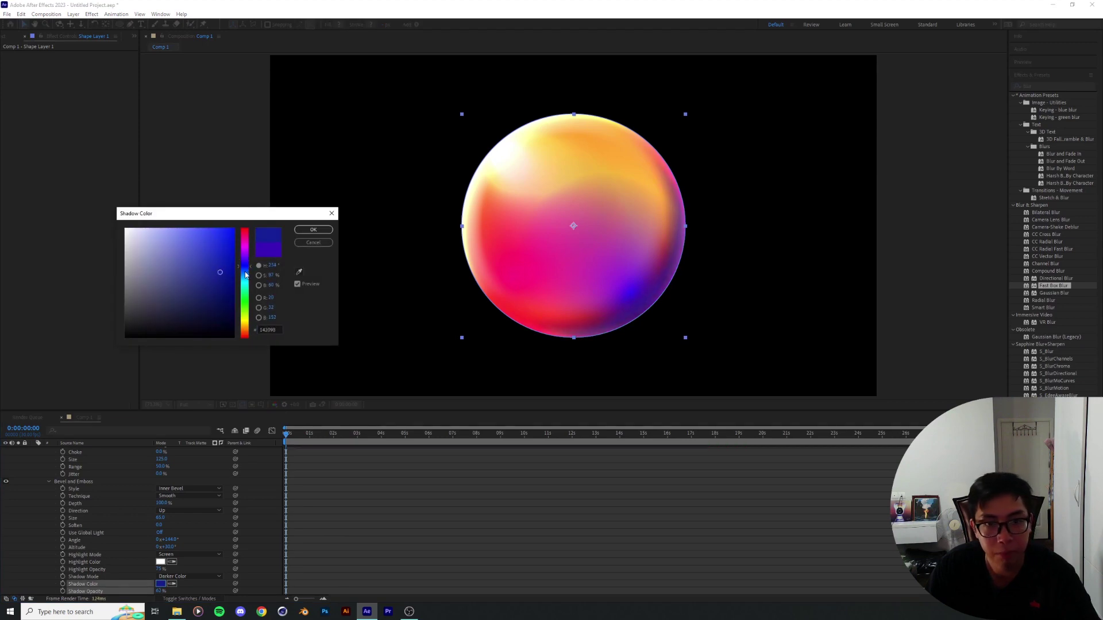
click(236, 283)
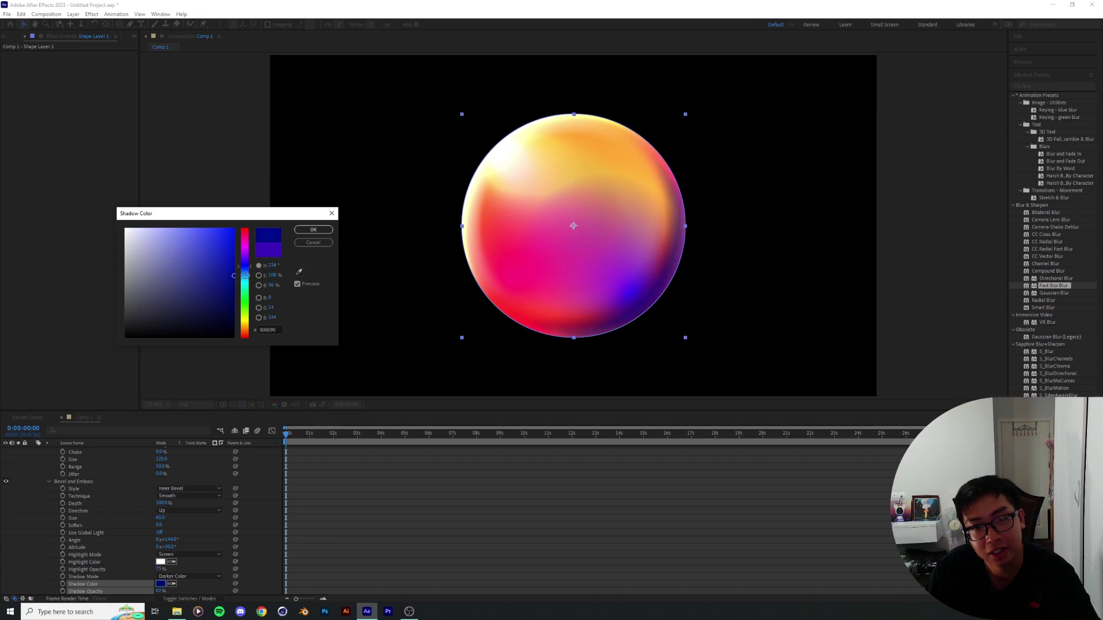
drag(245, 275, 247, 266)
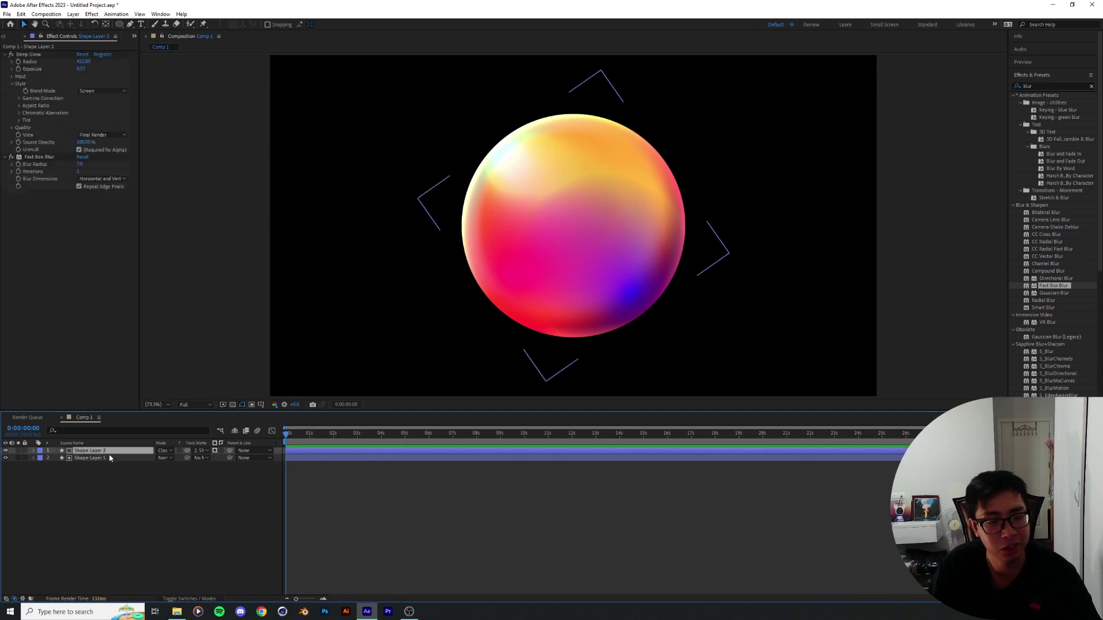
Add a new shape layer and draw a closed elongated oval with the Pen tool on the sphere's upper-left area
click(72, 14)
mouse_move(87, 21)
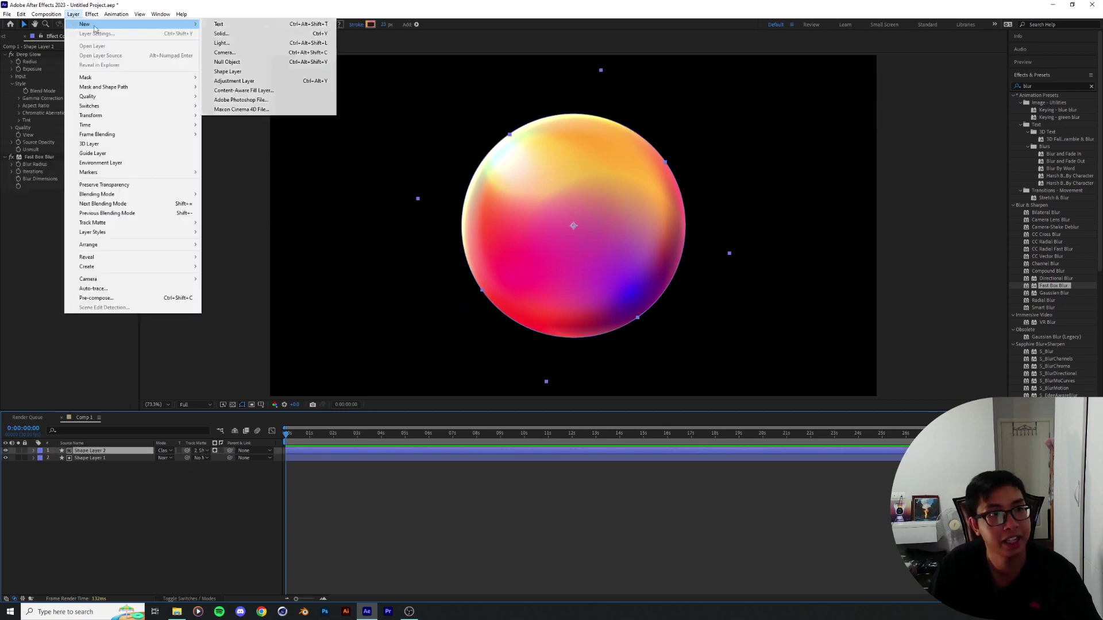
click(230, 71)
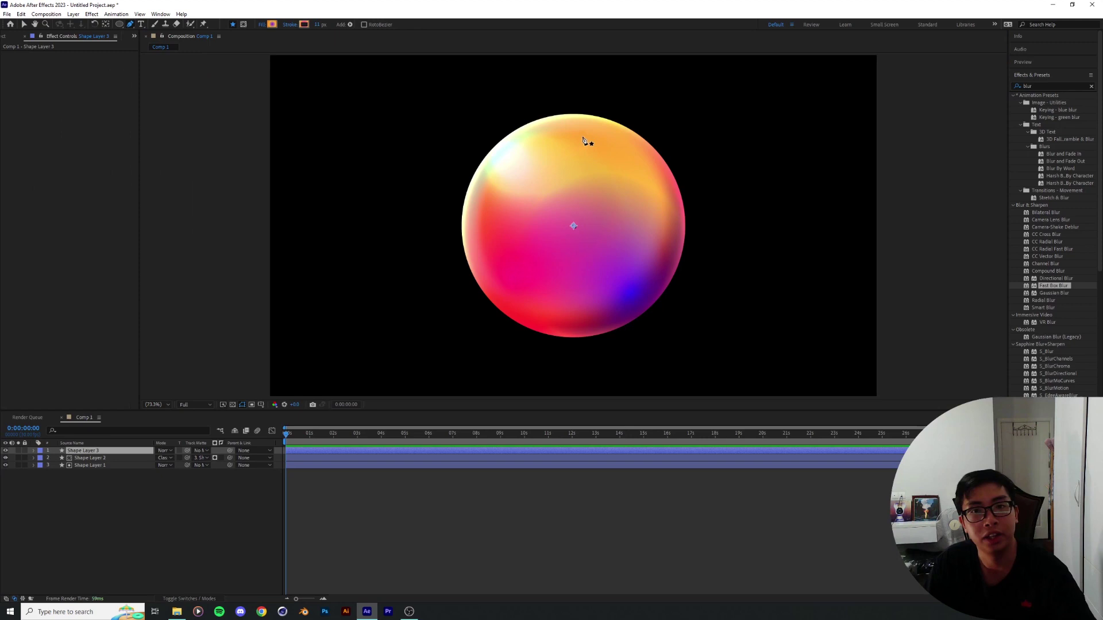
click(569, 131)
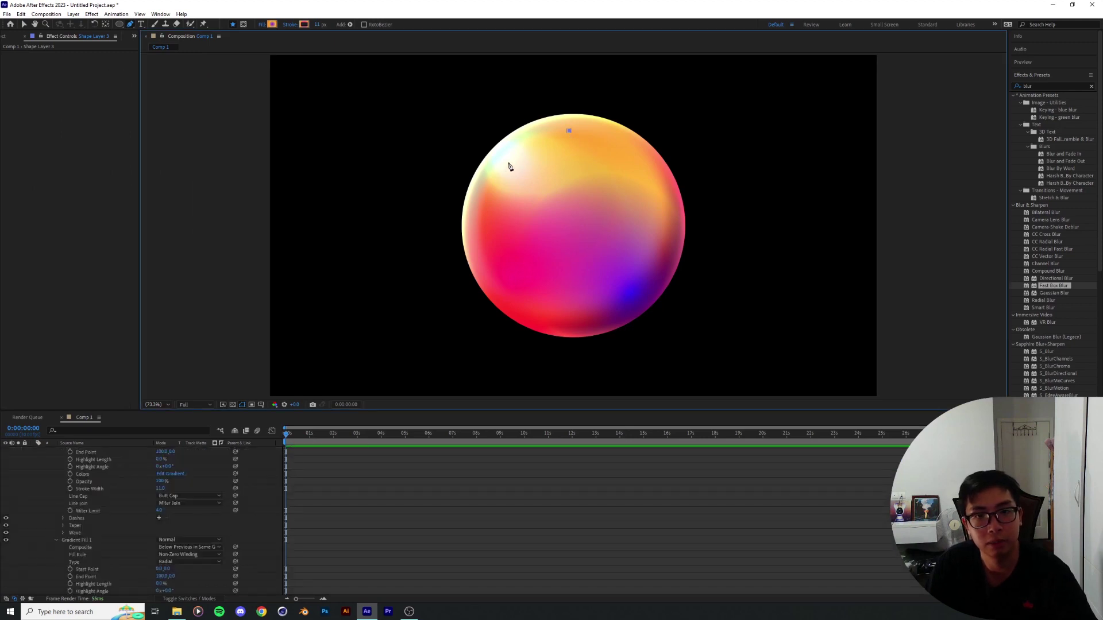
mouse_move(509, 163)
mouse_down()
mouse_move(473, 207)
mouse_move(476, 196)
mouse_move(505, 216)
mouse_move(498, 171)
mouse_up()
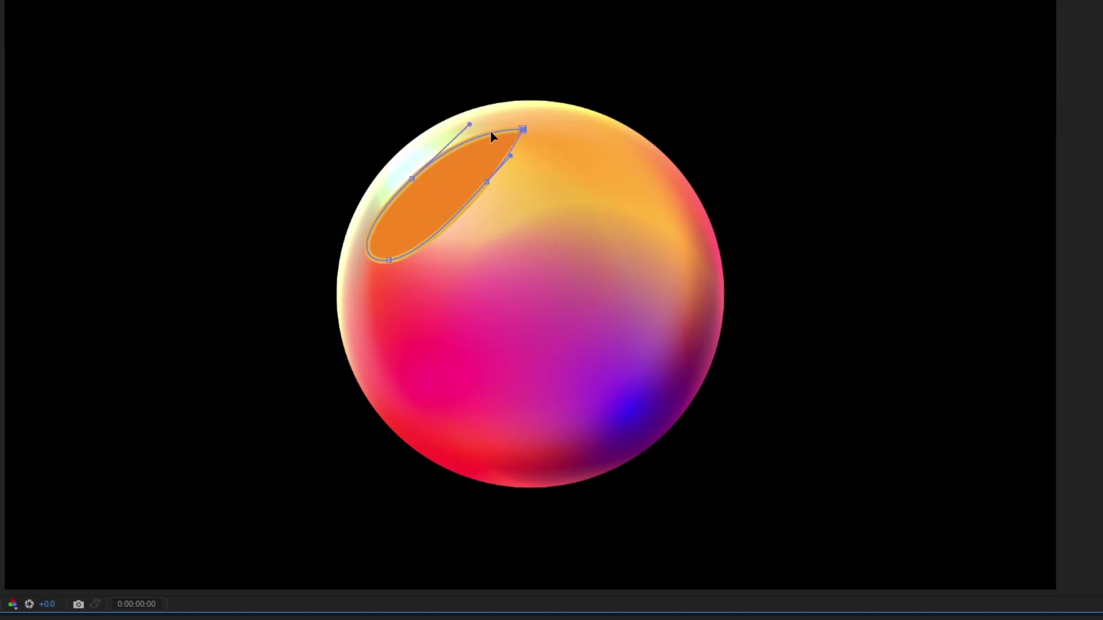
Reshape the oval's points and handles into a curved highlight that follows the sphere's upper-left rim
drag(523, 129, 481, 147)
drag(412, 179, 404, 167)
drag(348, 222, 356, 222)
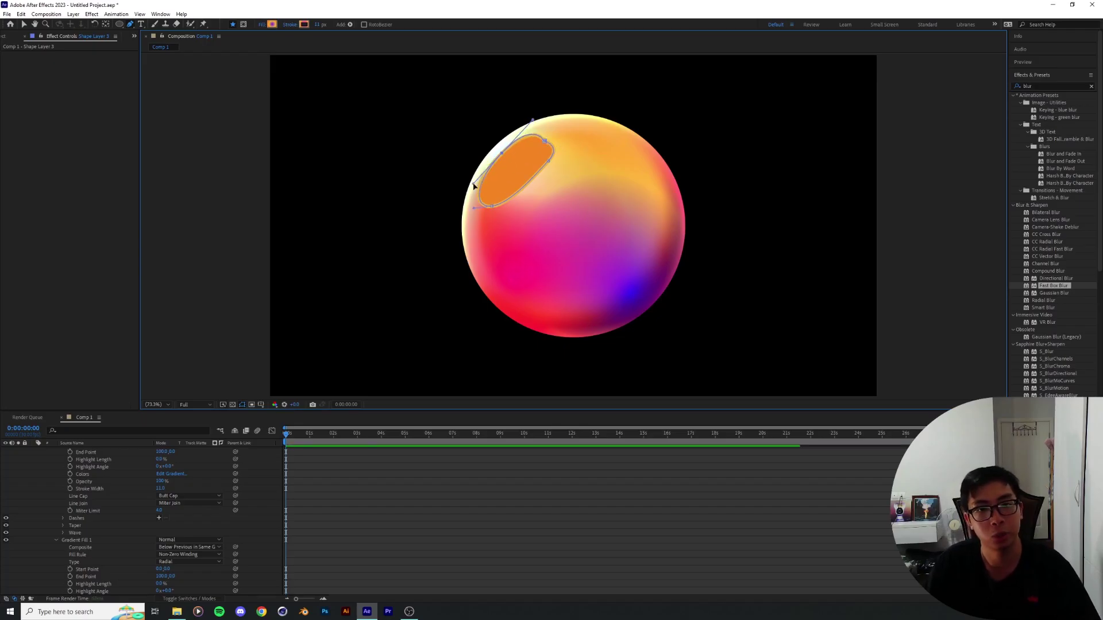
drag(533, 120, 571, 141)
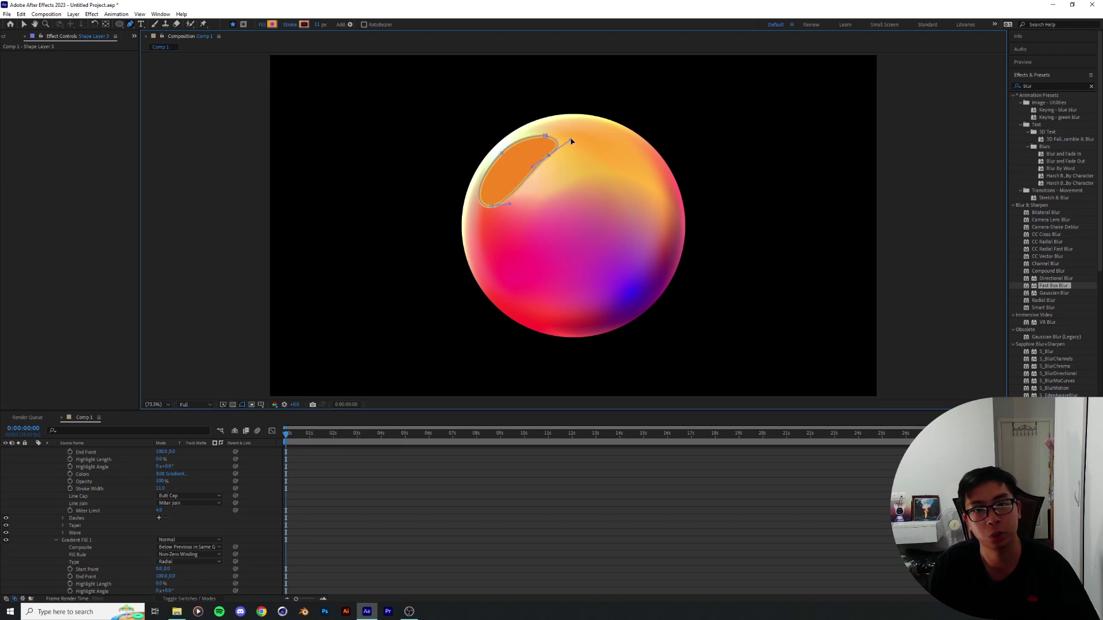
Remove the highlight shape's stroke and give it a solid white fill, FFFFFF
click(289, 24)
click(528, 285)
click(555, 337)
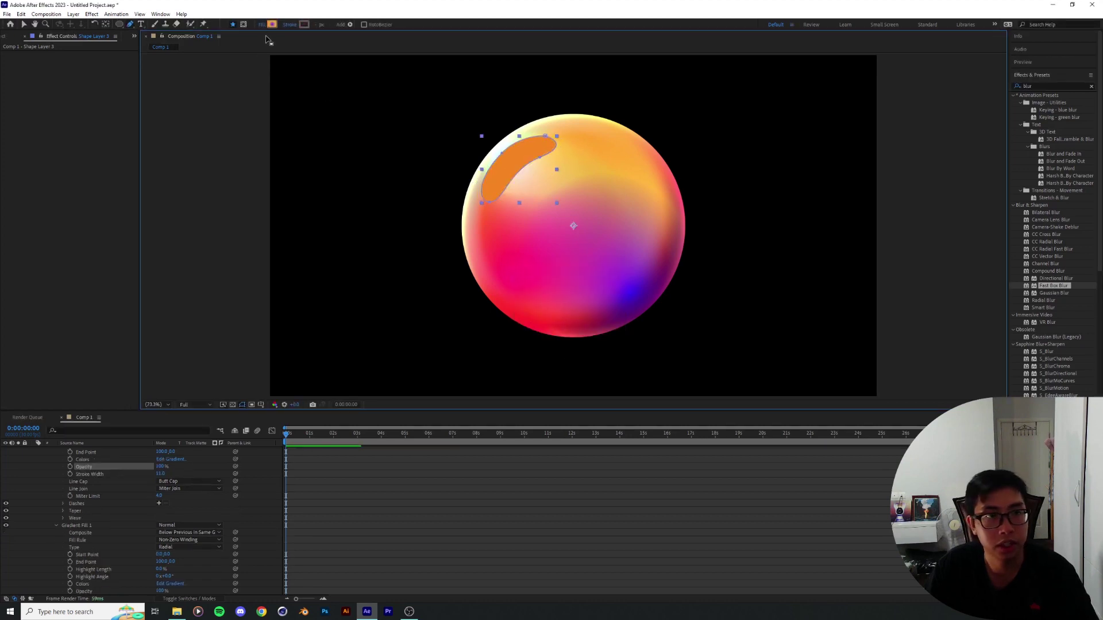
click(272, 24)
click(126, 229)
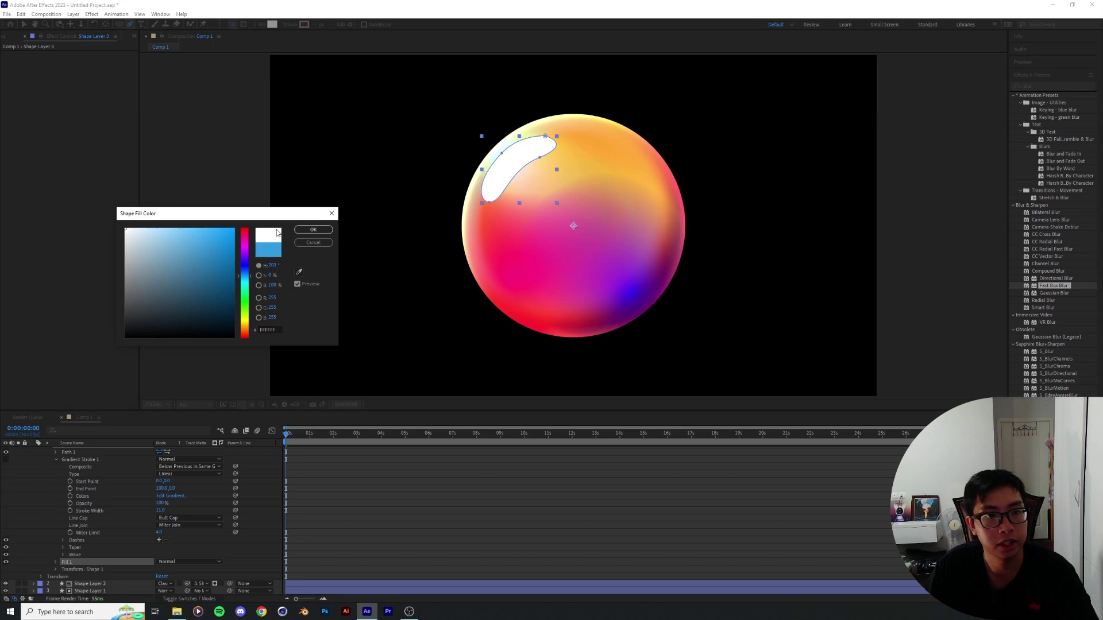
click(313, 229)
Set Shape Layer 3's blending mode to Classic Color Dodge and slightly adjust the highlight path's upper end
scroll(142, 518, up, 2)
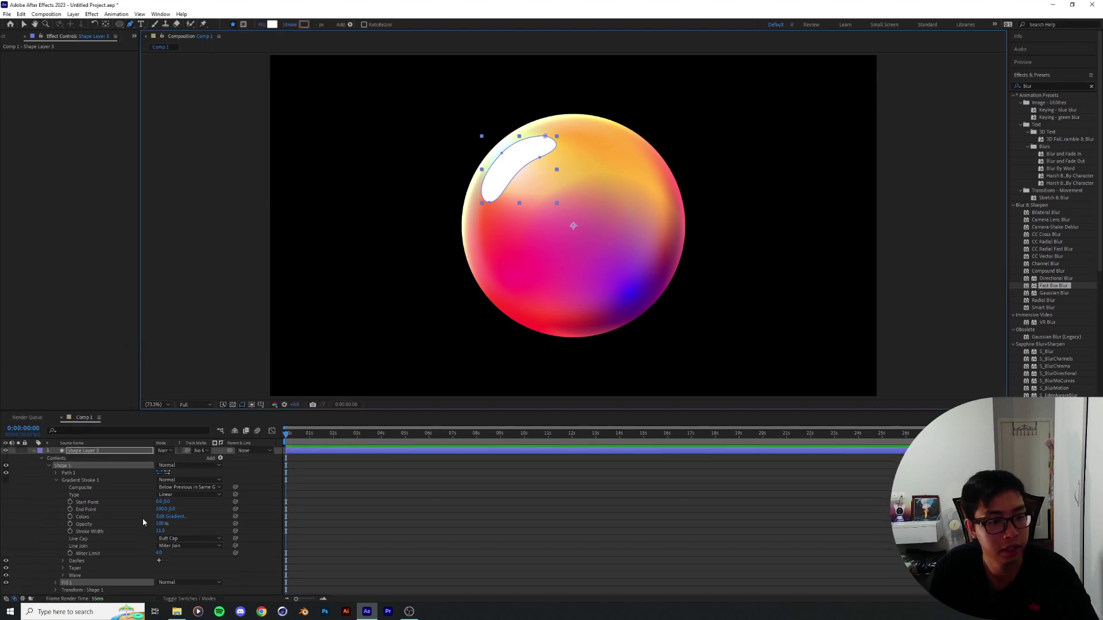
click(164, 450)
click(195, 199)
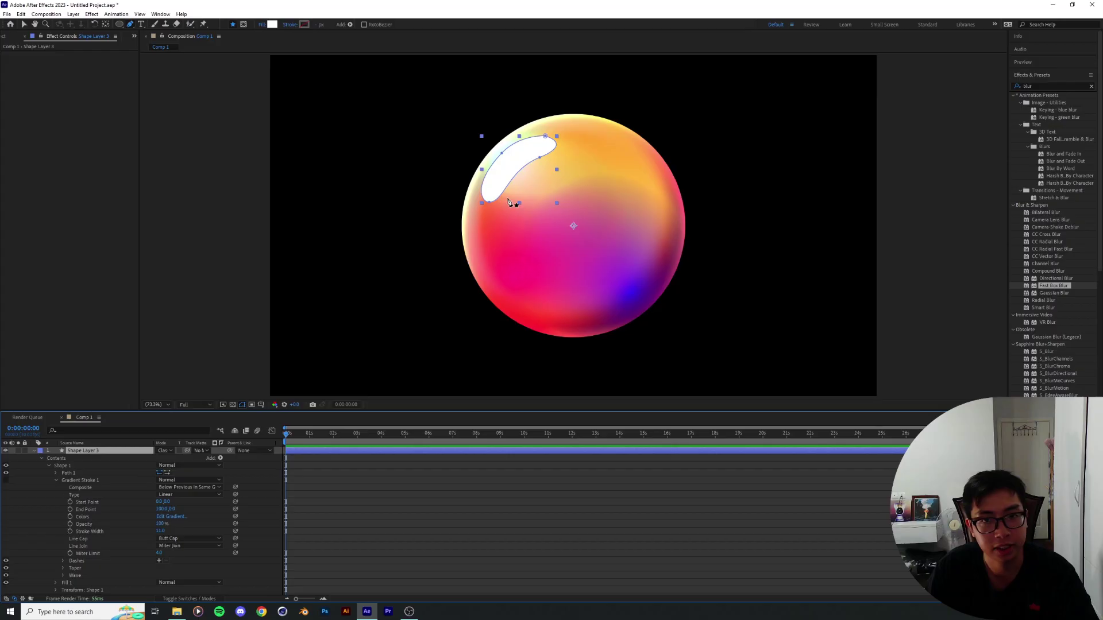
key(v)
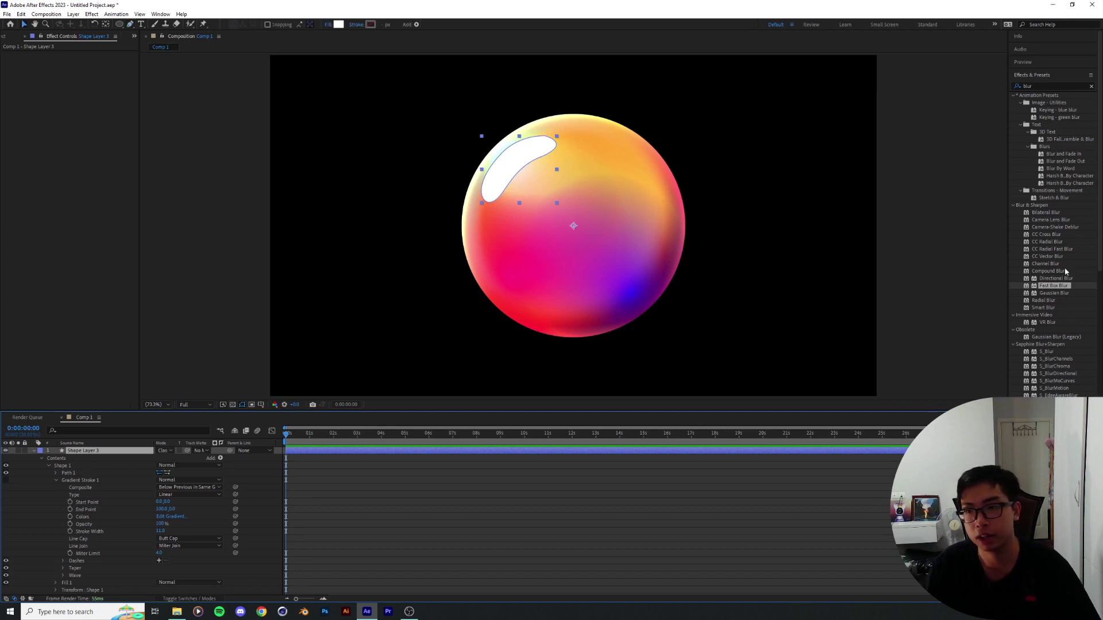
key(g)
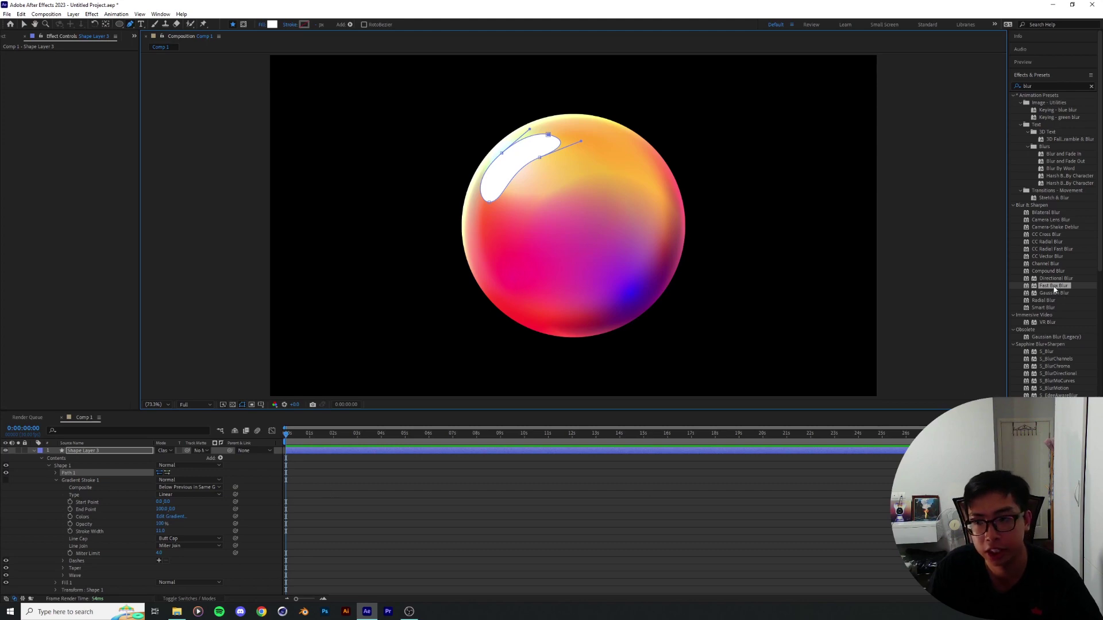
Apply Fast Box Blur to Shape Layer 3 with a blur radius of about 24
drag(1054, 289, 110, 451)
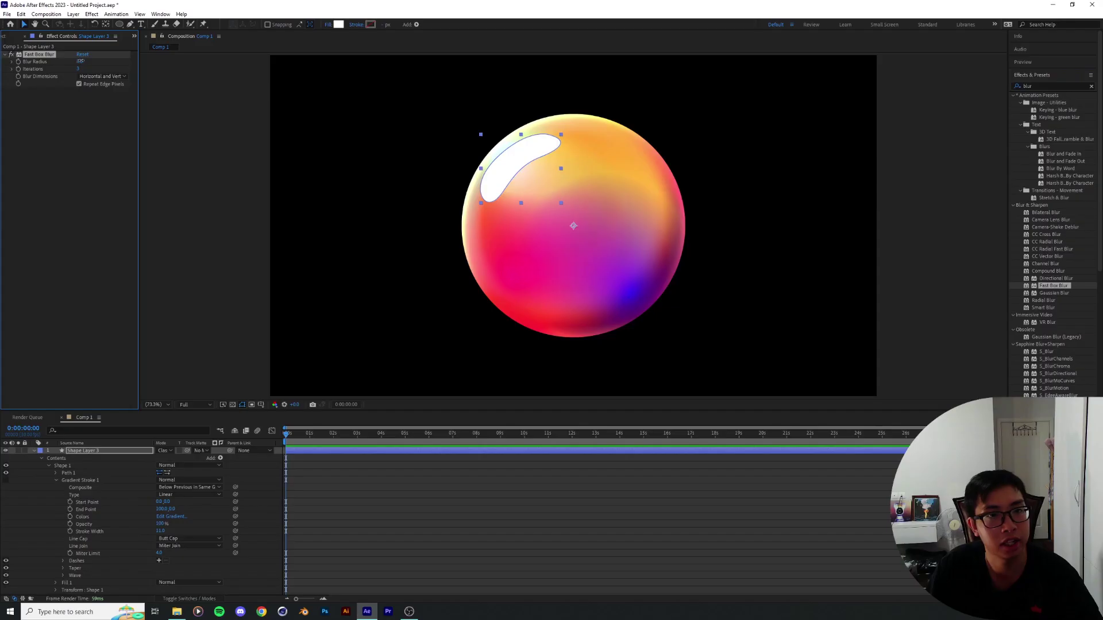
drag(153, 101, 178, 92)
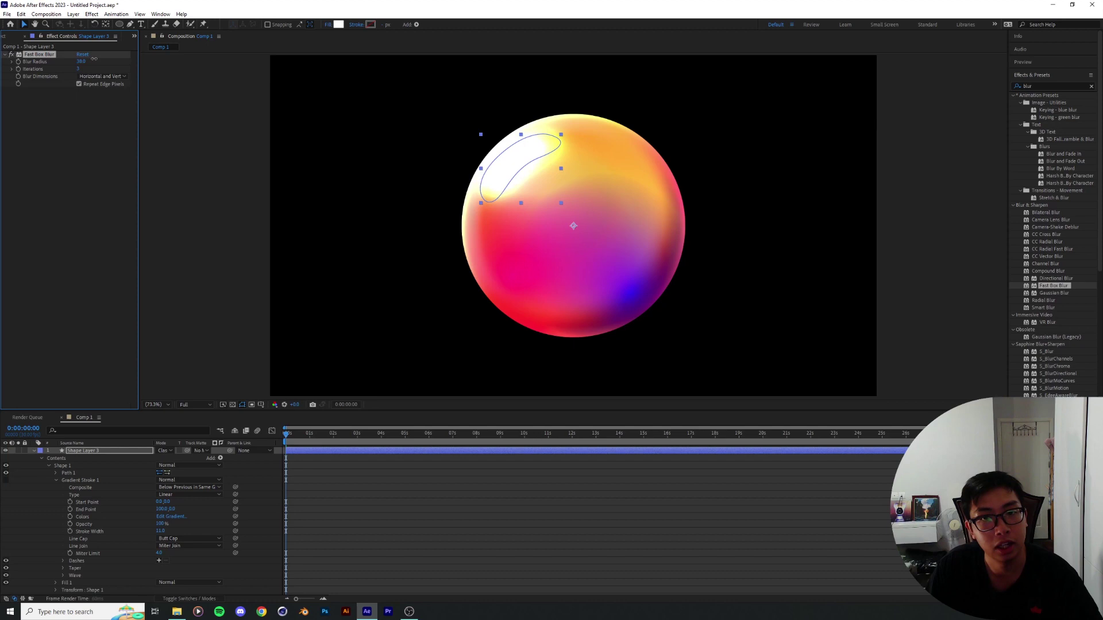
drag(115, 58, 90, 60)
Extend the highlight path's lower end and use Shape Layer 1 as the track matte for Shape Layer 3
key(g)
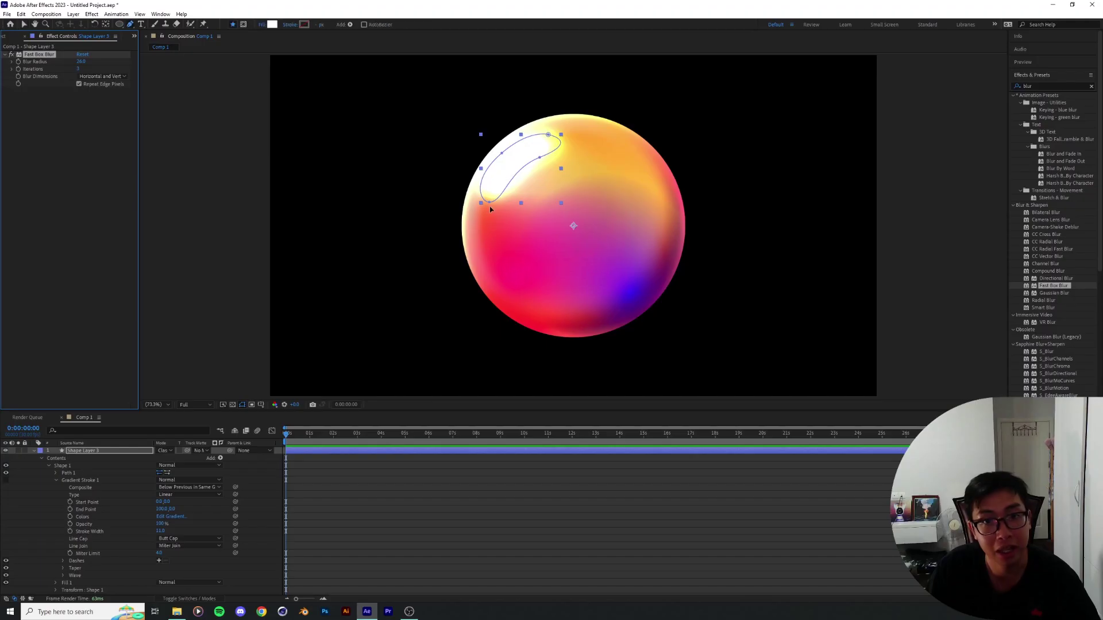
drag(446, 362, 435, 384)
drag(502, 155, 507, 154)
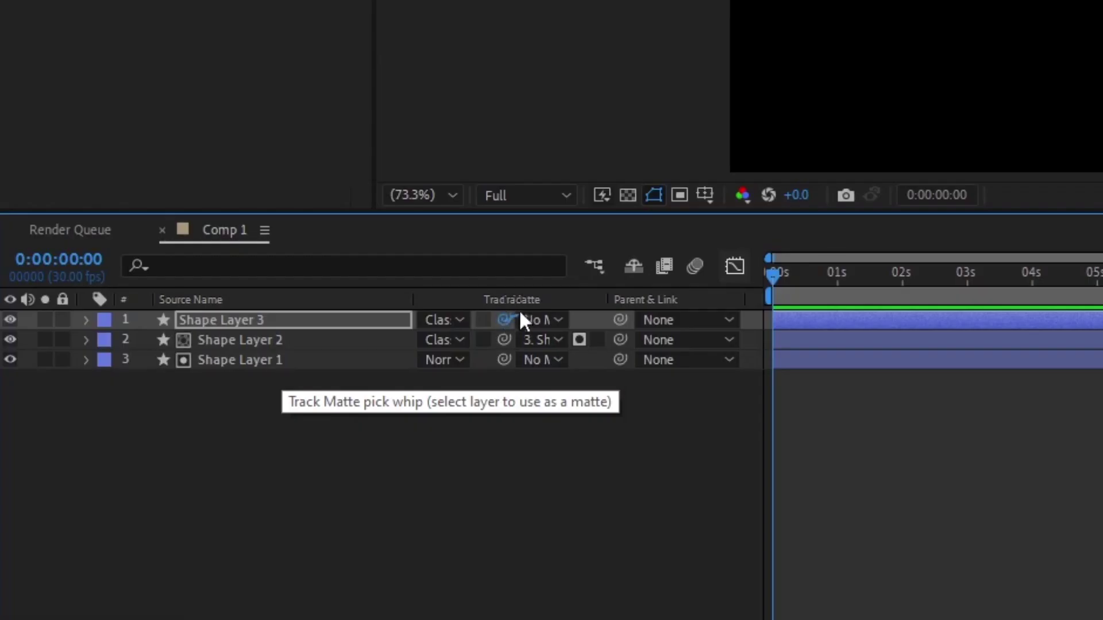
drag(294, 319, 241, 361)
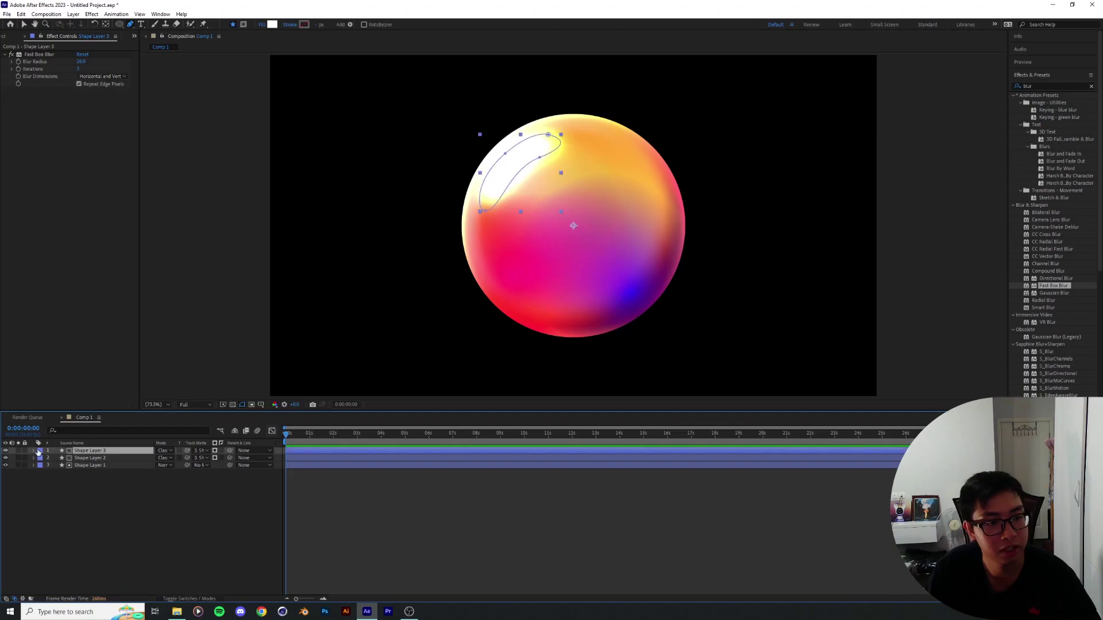
Slim the highlight path into a thin curved sliver and set its blur radius to 9
click(86, 319)
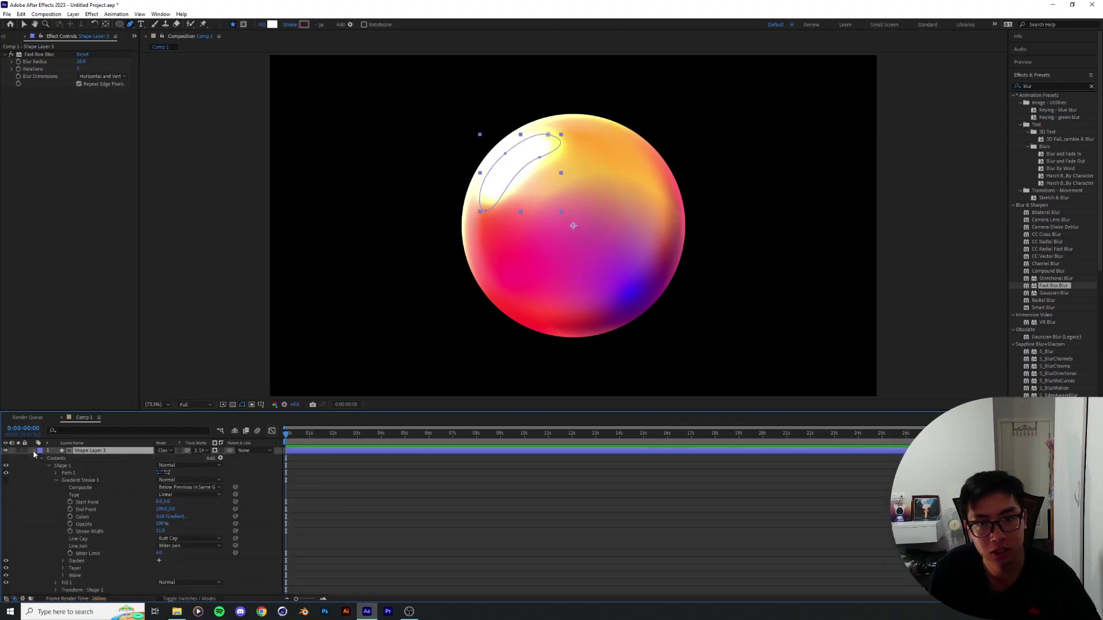
click(515, 160)
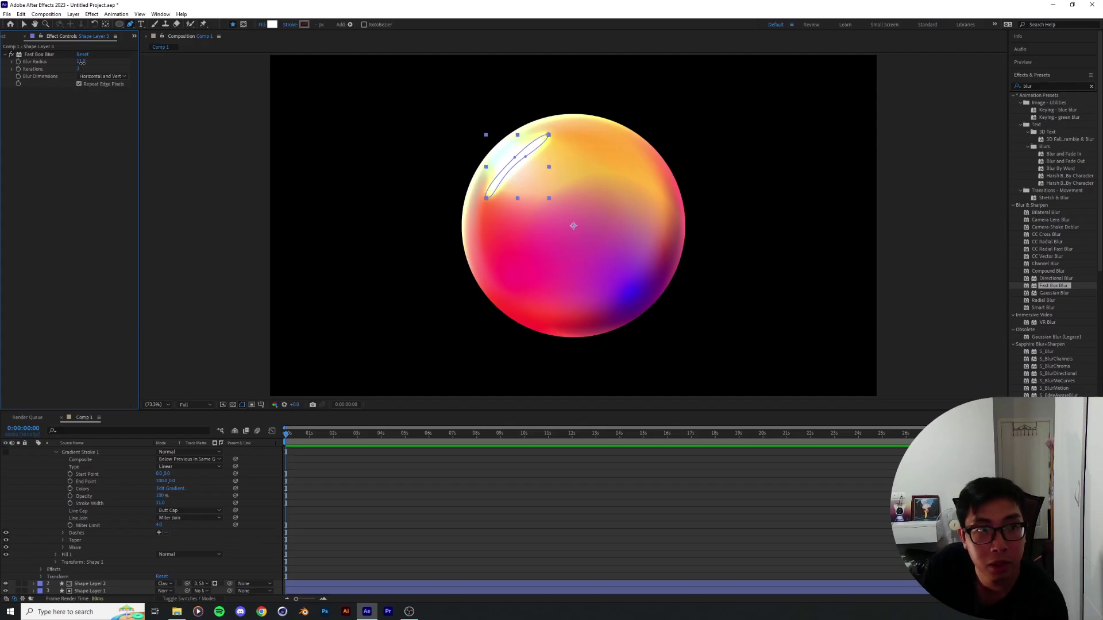
drag(82, 63, 83, 63)
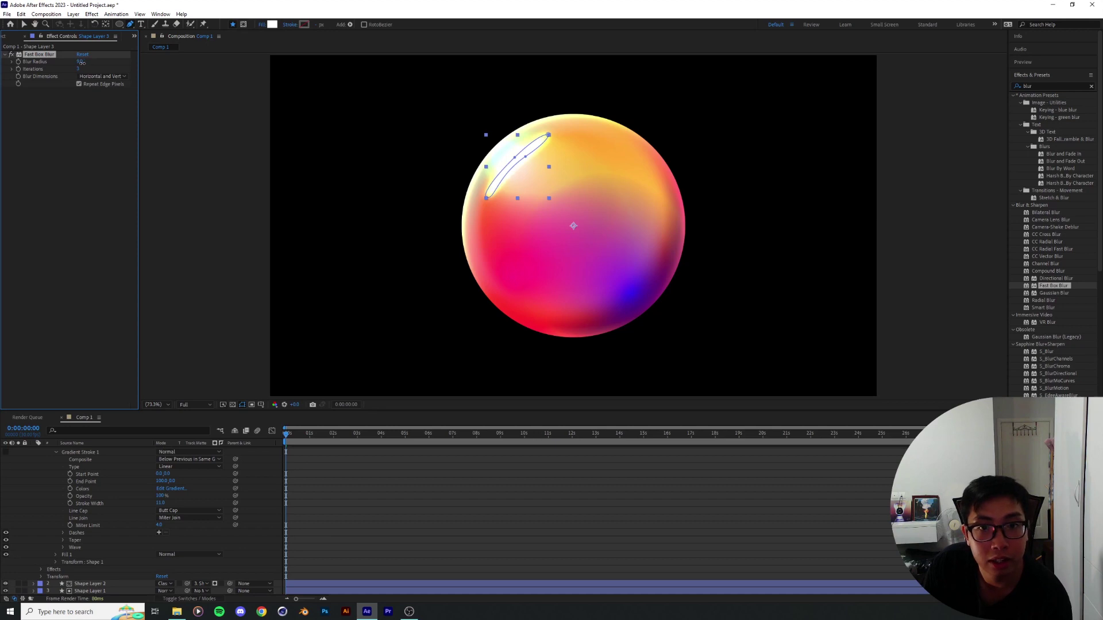
key(ctrl+shift+a)
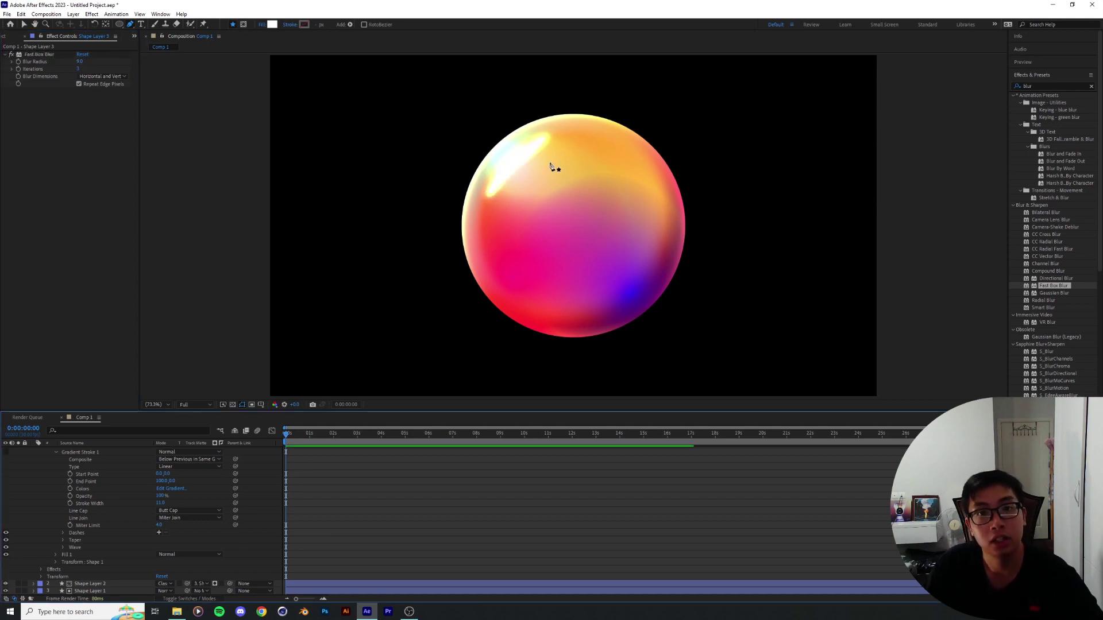
Stretch Shape Layer 3's highlight path into a longer, thin crescent running down the sphere's left edge
scroll(89, 461, up, 2)
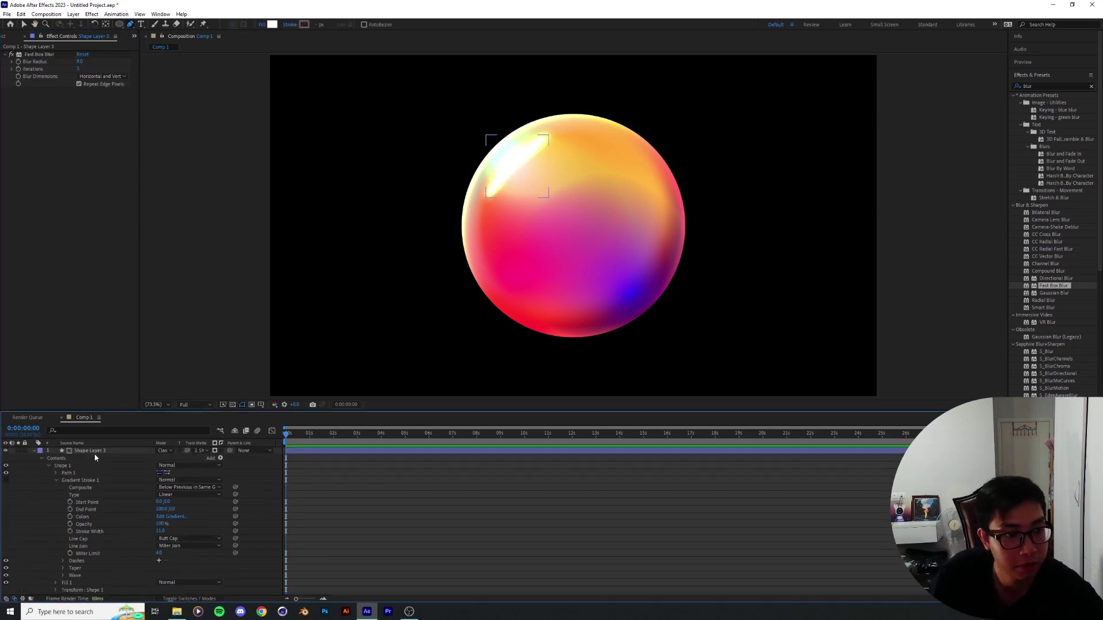
click(88, 451)
drag(486, 199, 471, 230)
drag(514, 158, 472, 207)
drag(544, 141, 514, 162)
drag(483, 232, 475, 229)
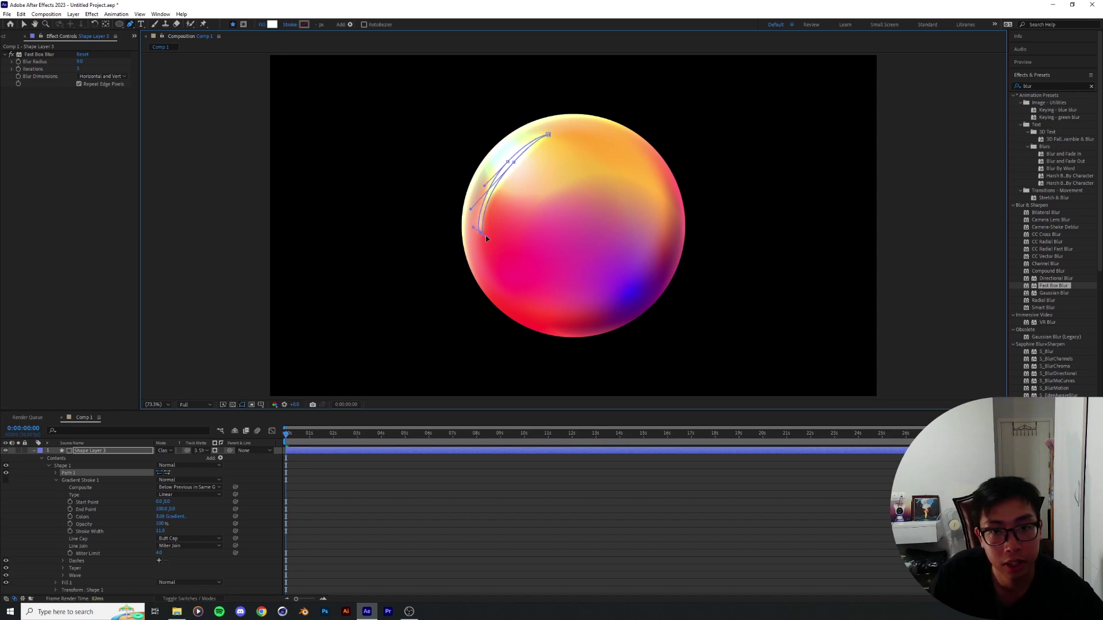
click(84, 482)
click(34, 452)
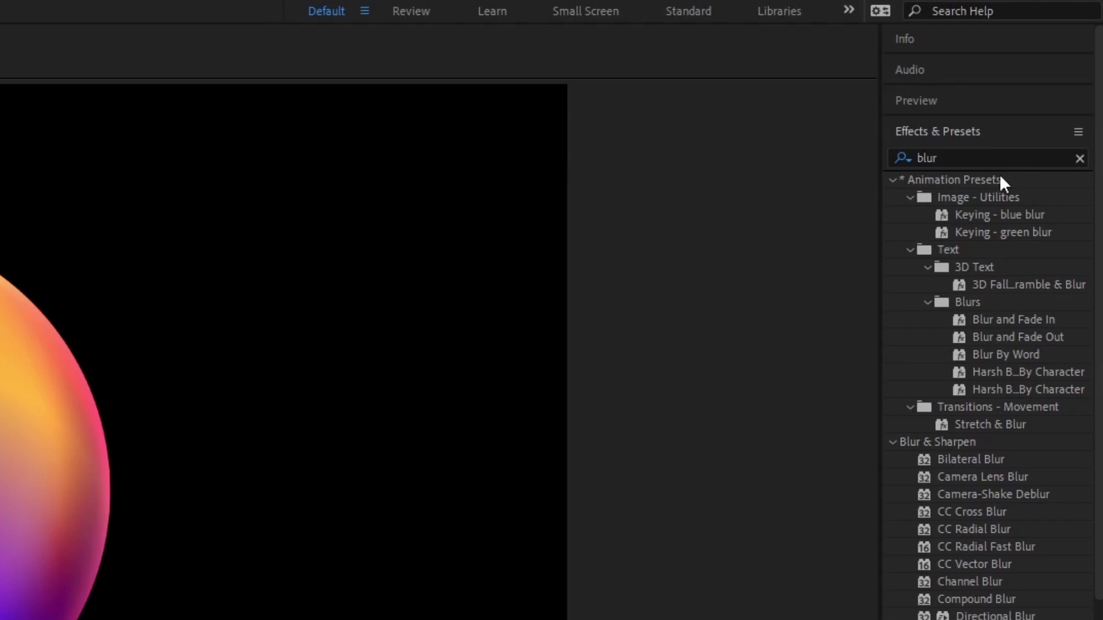
Find the Scatter effect and apply it to Shape Layer 3 with a scatter amount of 97
click(961, 157)
text(u)
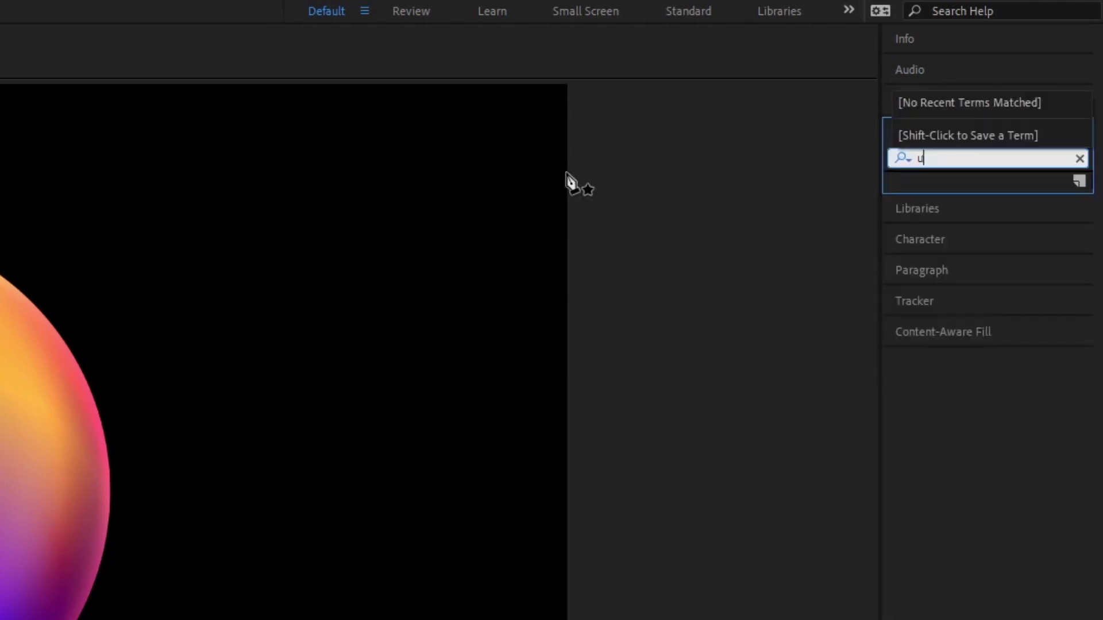
text(catter)
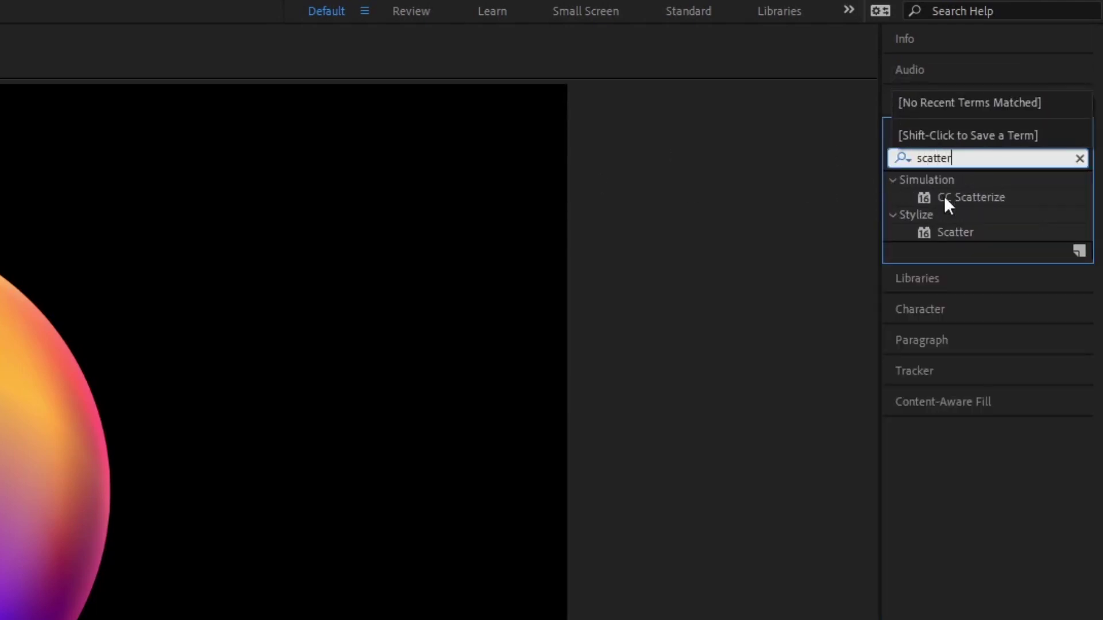
double_click(955, 232)
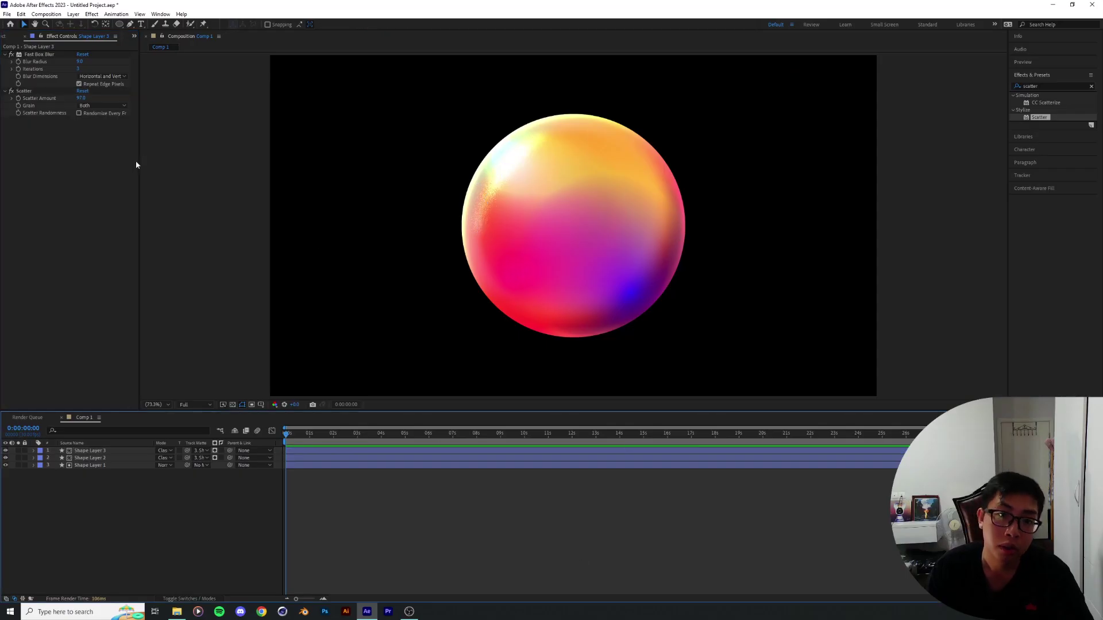
scroll(455, 257, up, 3)
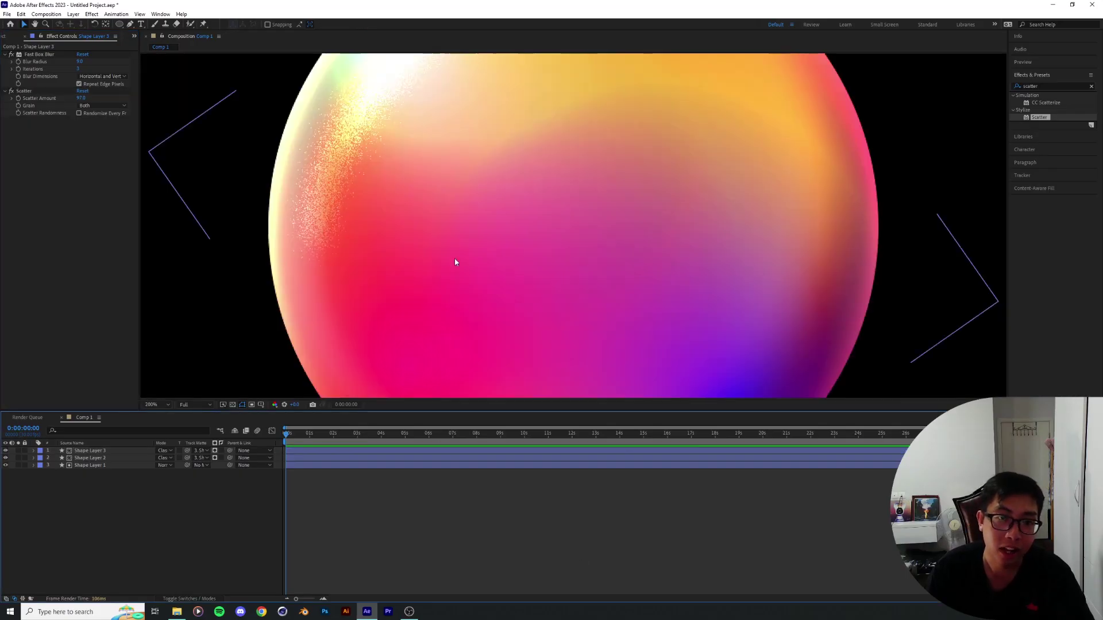
Examine the scattered grain of the crescent highlight along the sphere's upper-left edge, up close and at full view
key(shift+slash)
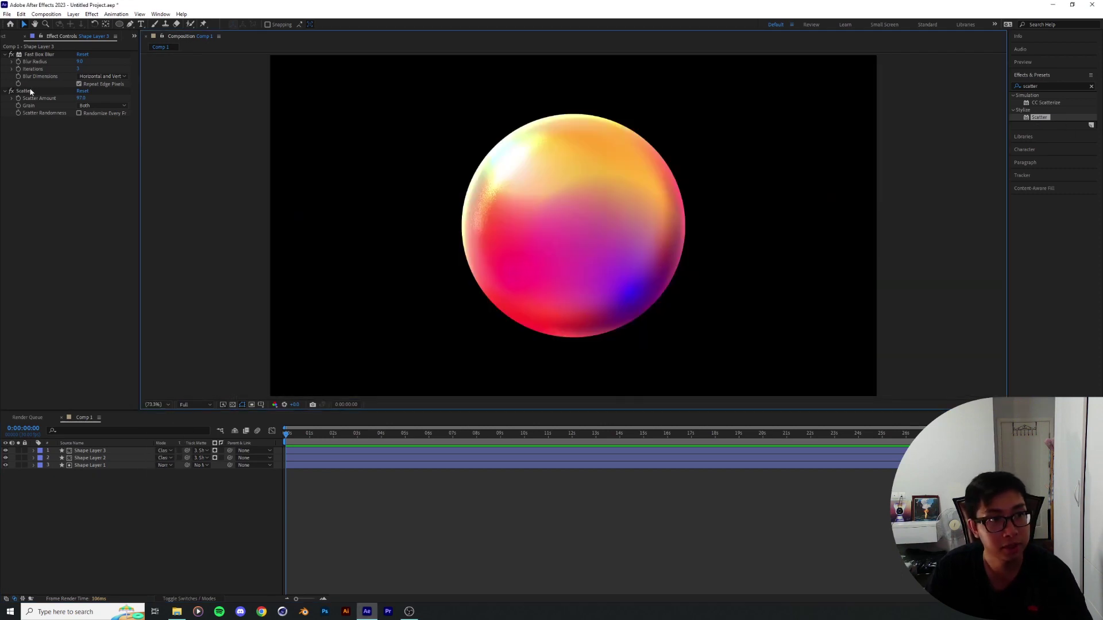
scroll(469, 195, up, 2)
scroll(432, 207, down, 1)
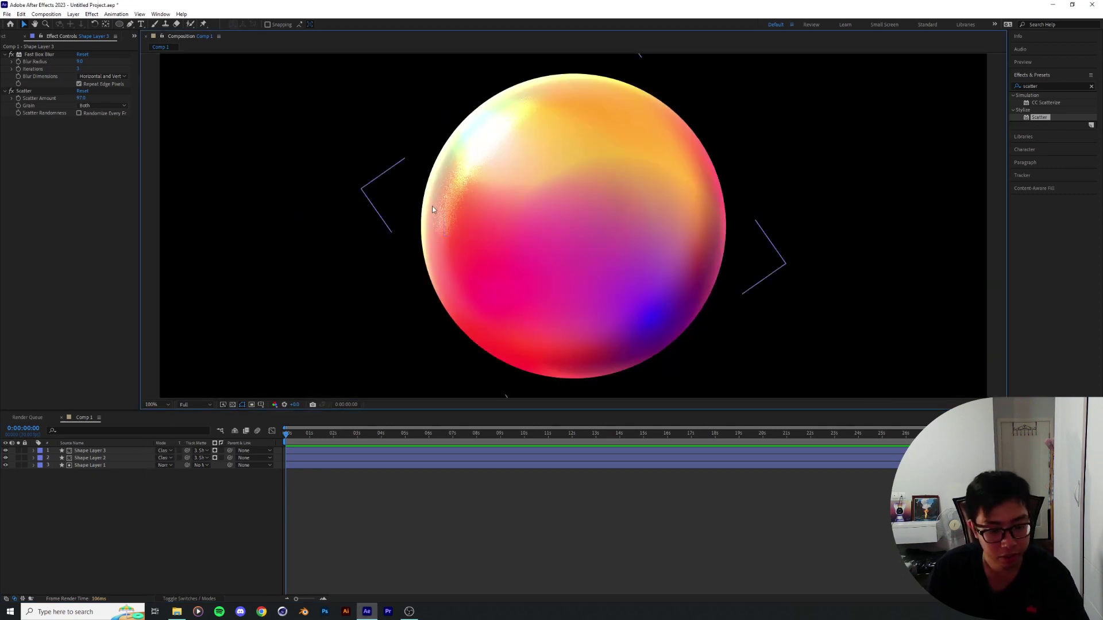
scroll(479, 258, up, 1)
drag(424, 175, 617, 177)
drag(511, 237, 461, 302)
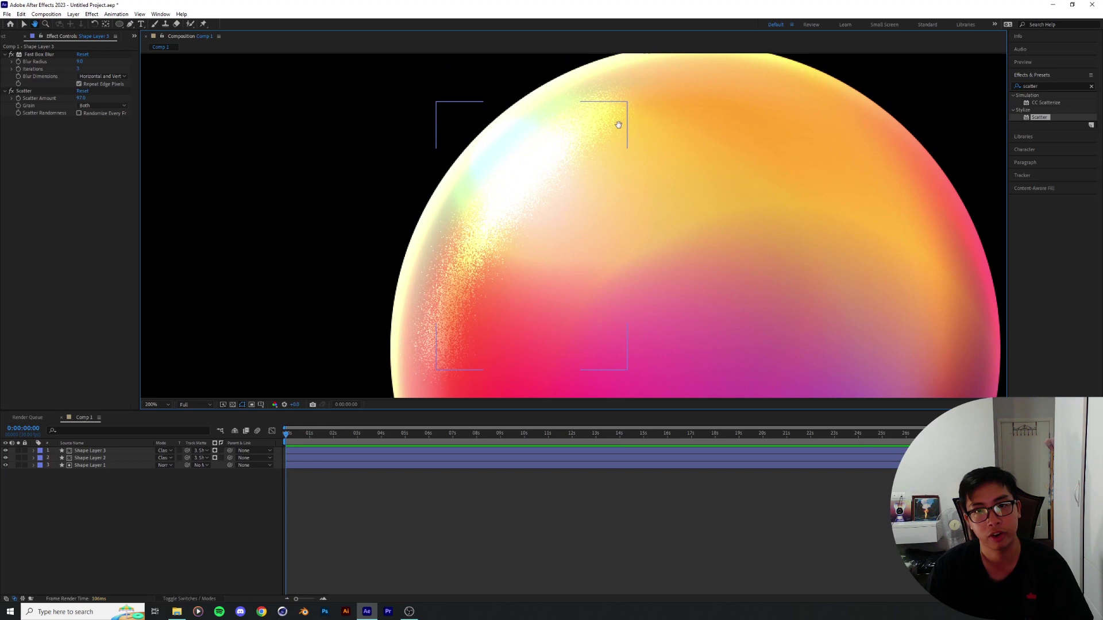
drag(594, 124, 515, 175)
drag(416, 280, 556, 188)
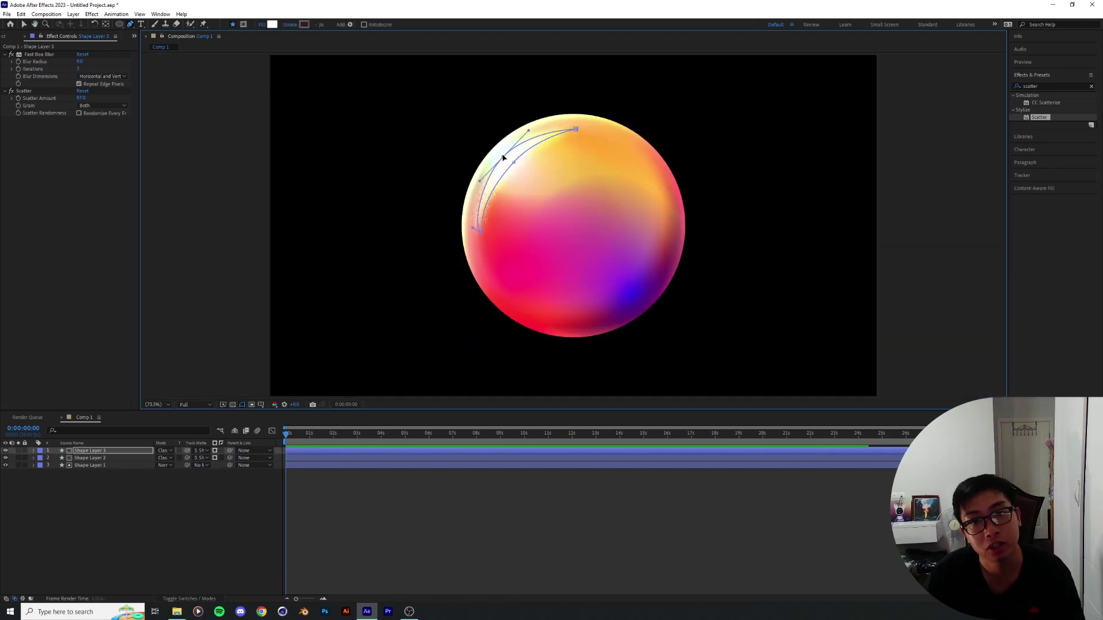
Nudge the middle point of Shape Layer 3's outer crescent curve slightly inward, then deselect the path
drag(503, 158, 506, 159)
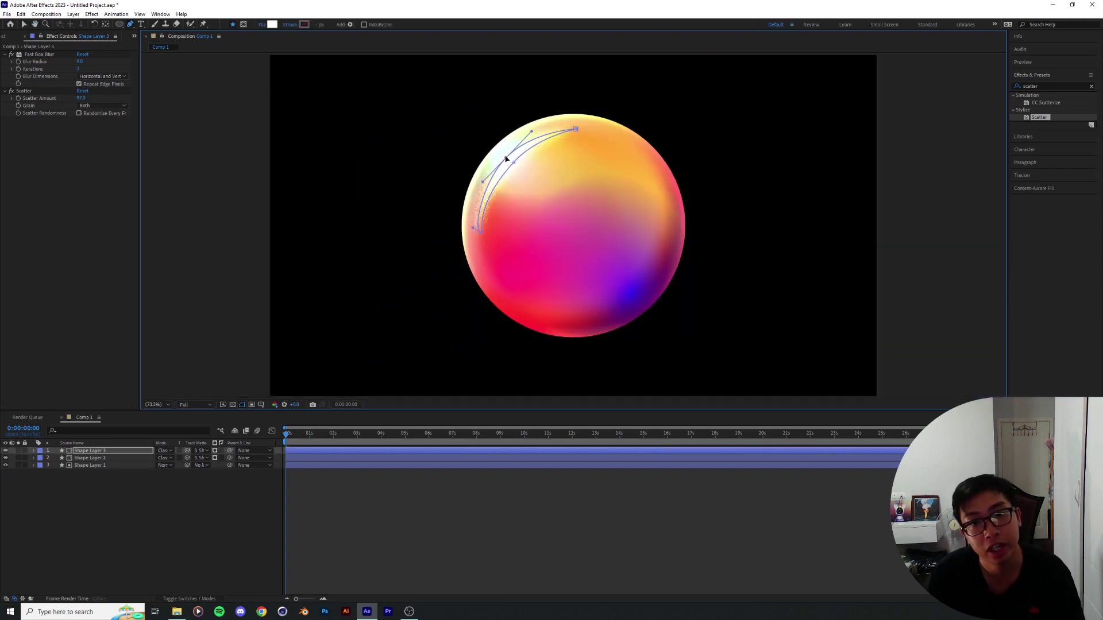
click(527, 522)
key(period)
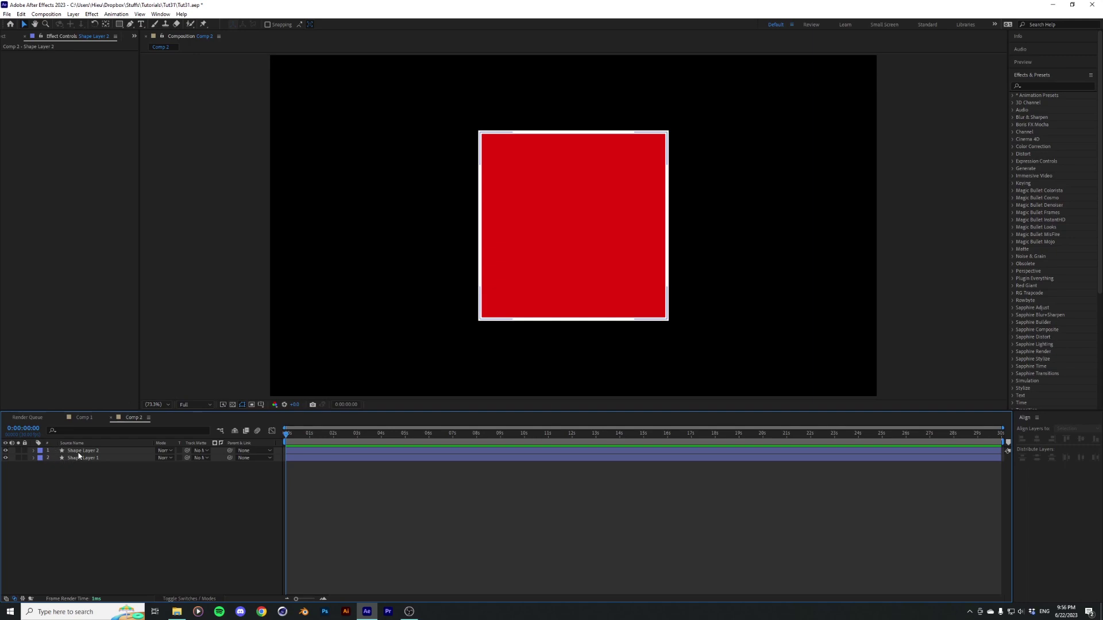
Toggle the visibility of Shape Layer 2 and Shape Layer 1 in Comp 2 to compare the white outline with the red square
click(79, 451)
click(76, 481)
click(56, 451)
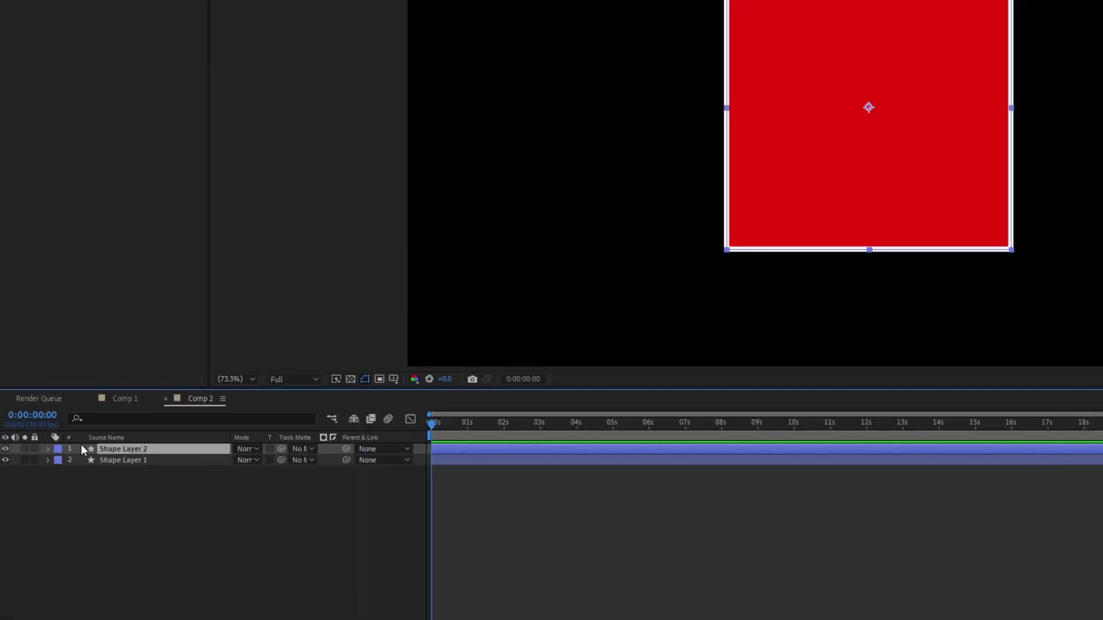
click(8, 453)
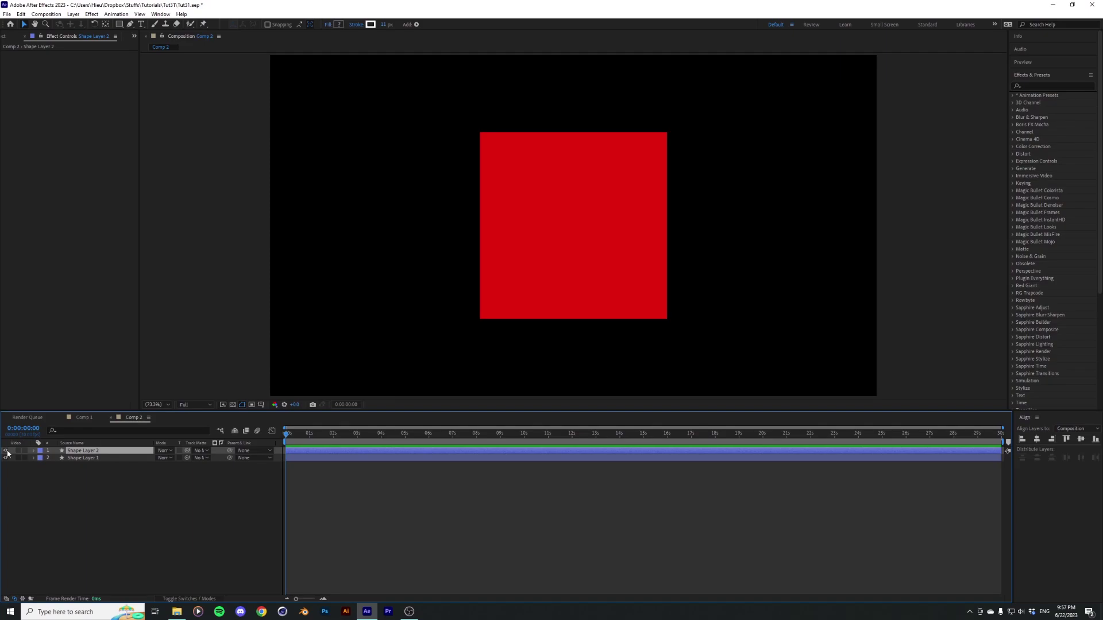
click(7, 454)
click(6, 459)
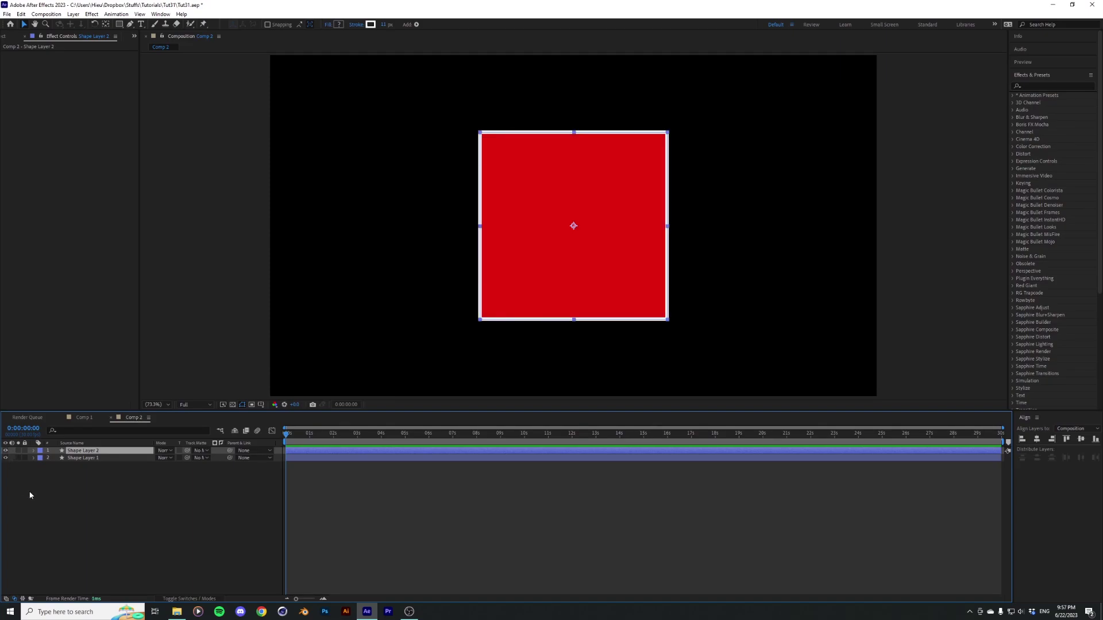
Taper Shape Layer 2's rectangle stroke by increasing its Taper Start Length and End Length
click(34, 452)
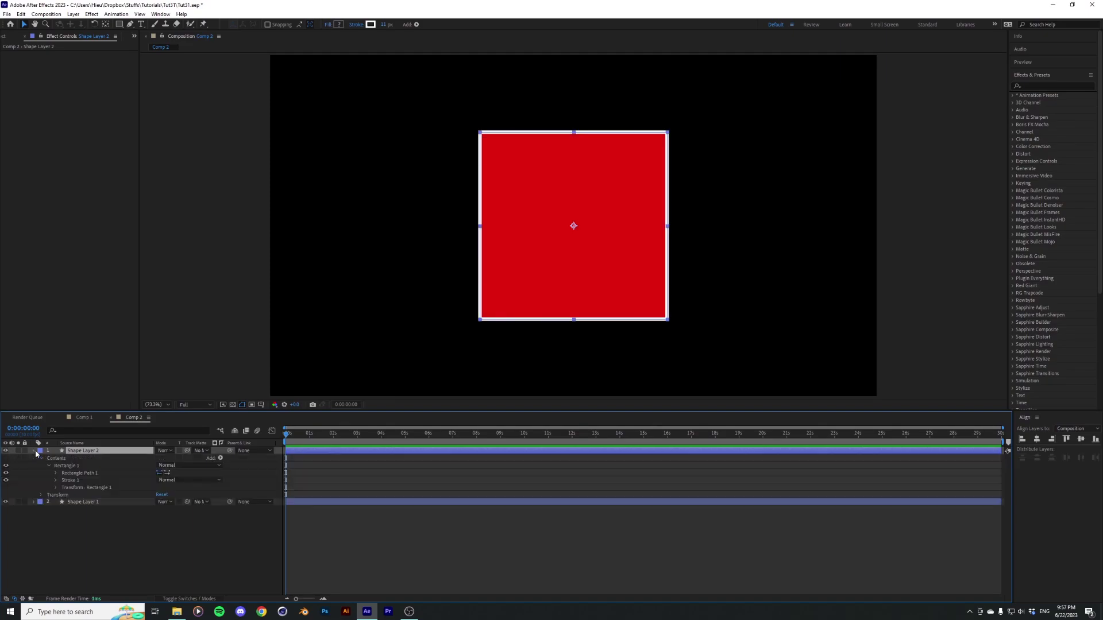
click(64, 482)
click(55, 480)
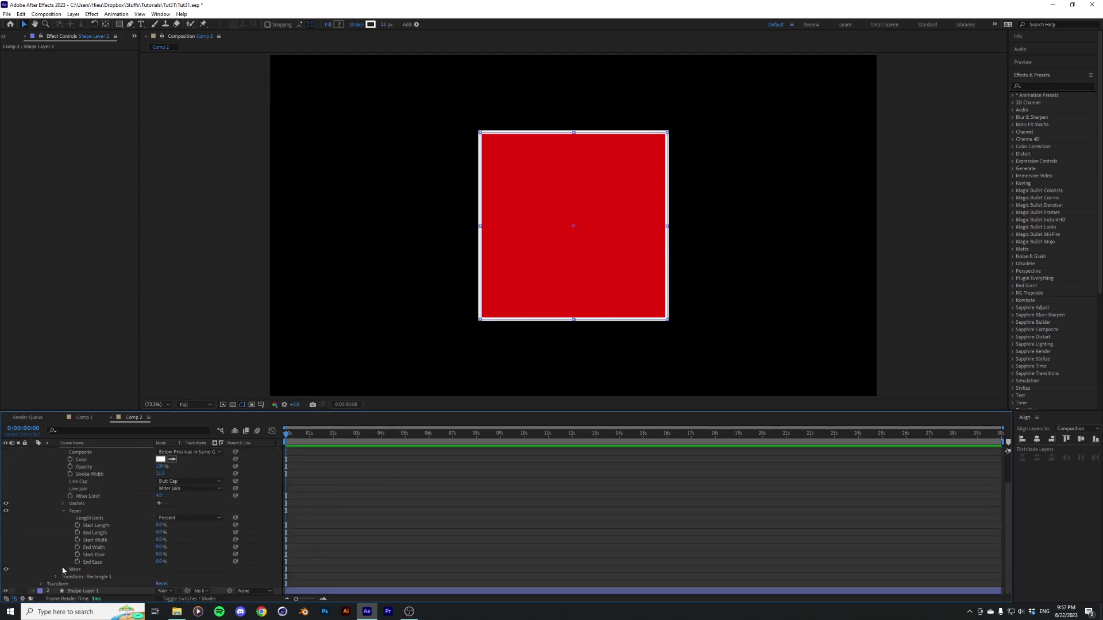
click(97, 527)
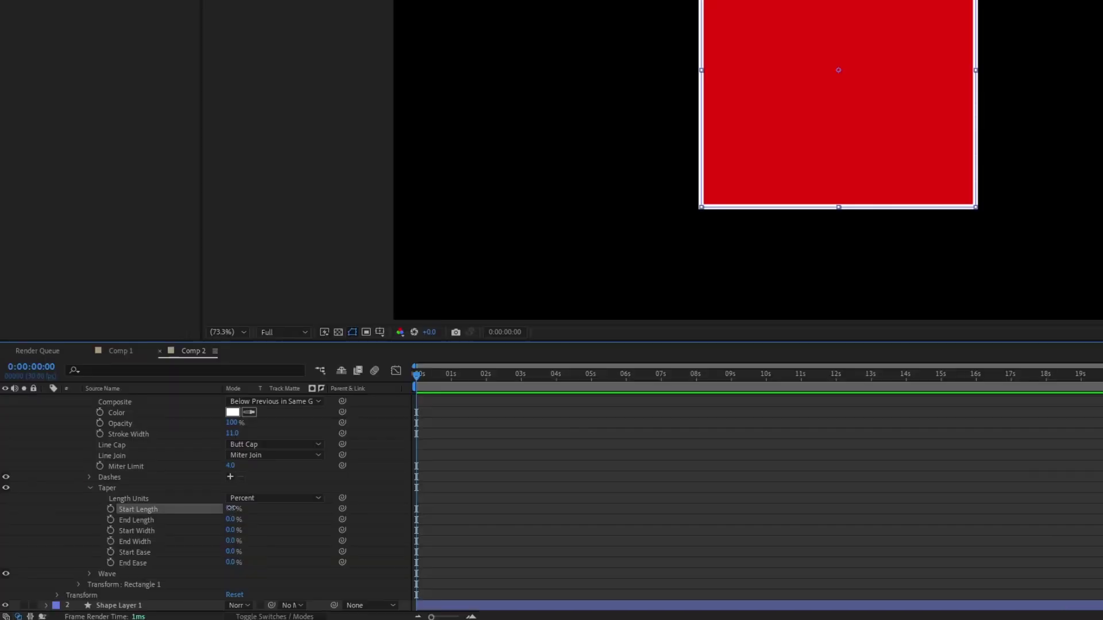
drag(160, 525, 168, 535)
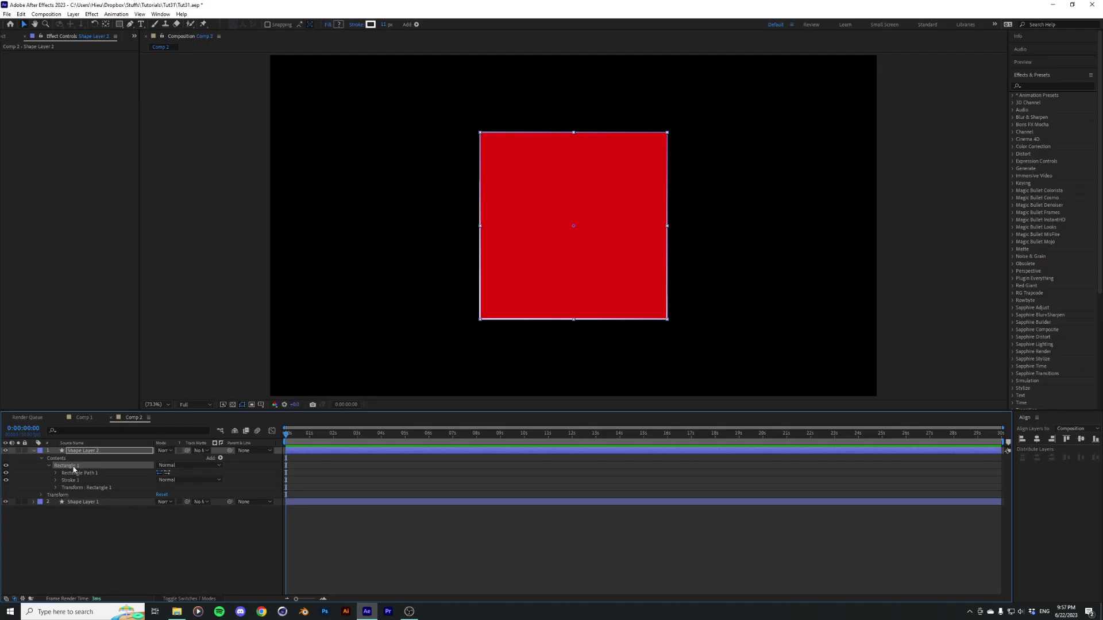
Add Trim Paths to Rectangle 1 in Shape Layer 2 and set its End to 47%
click(221, 458)
click(237, 412)
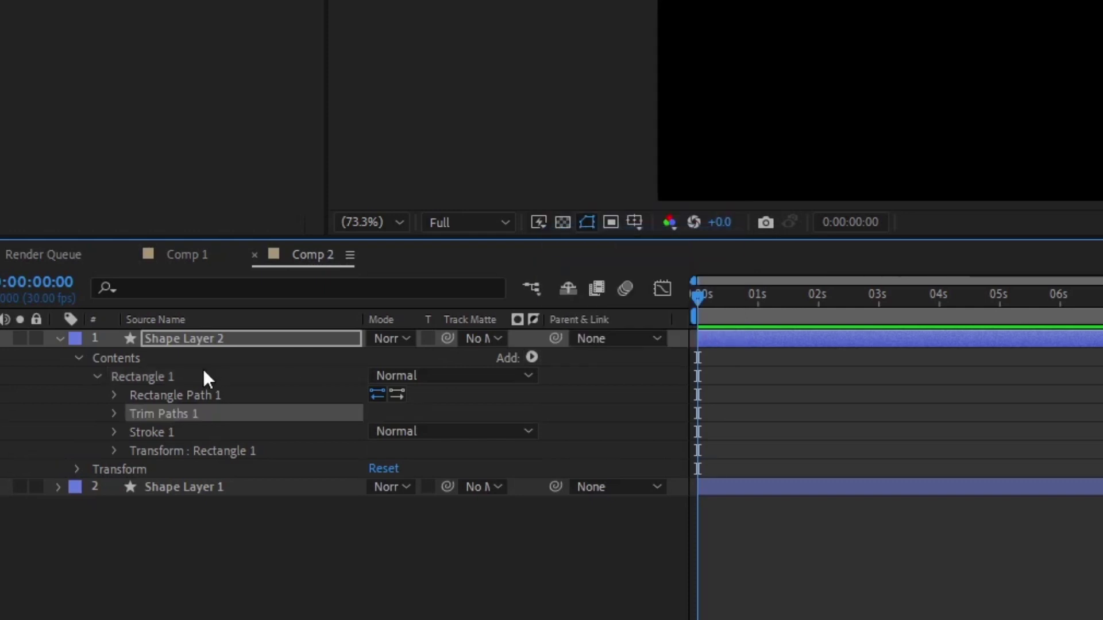
click(93, 414)
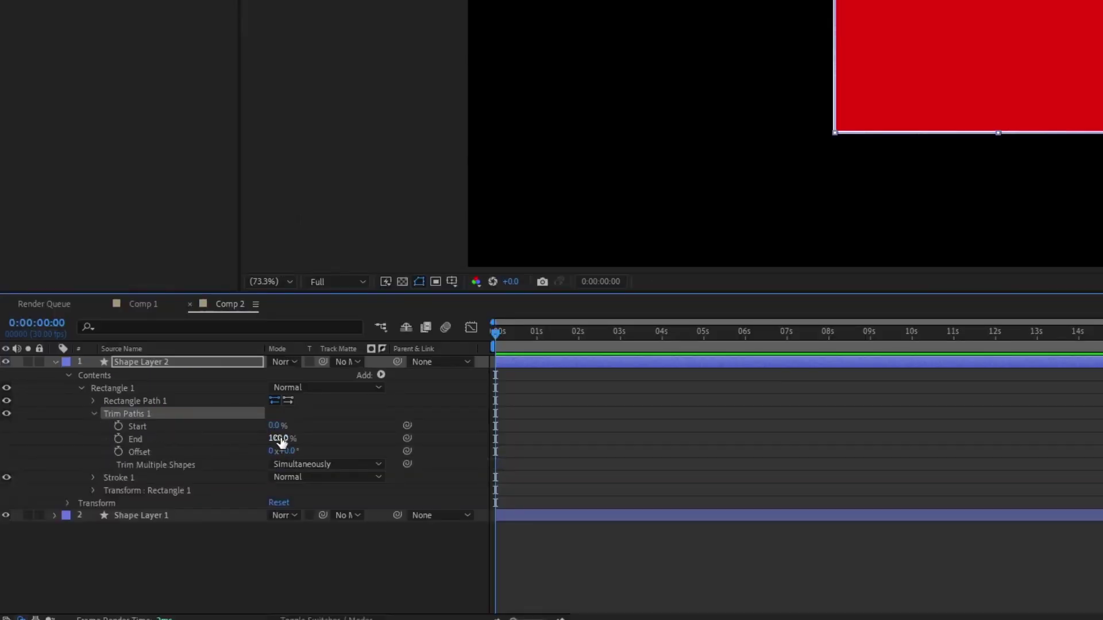
click(275, 438)
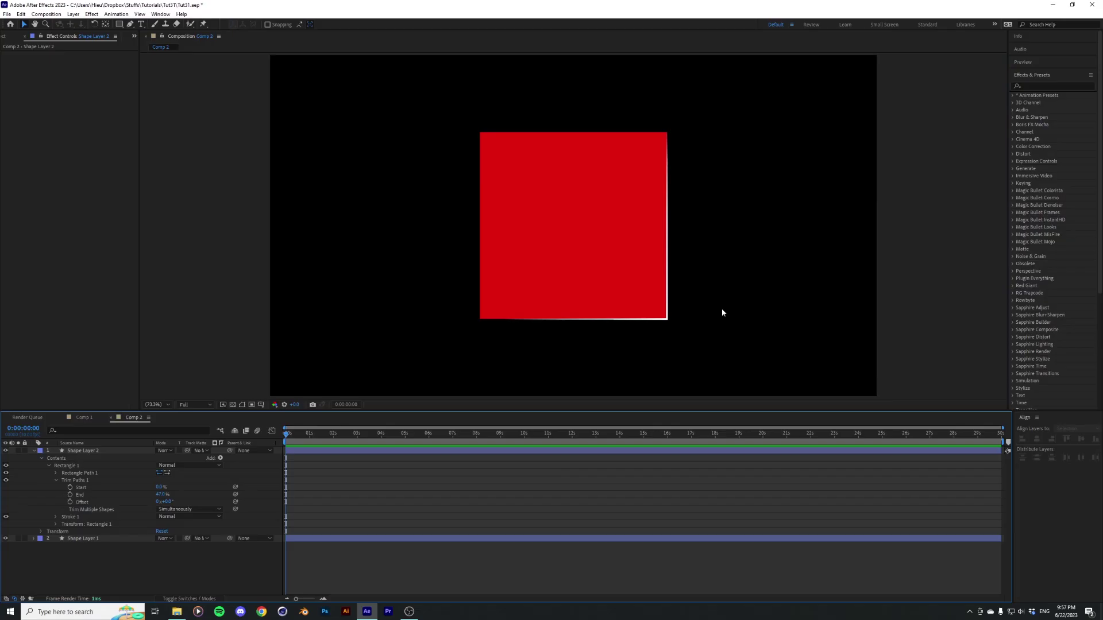
Thin Shape Layer 2's stroke and offset its trim so the tapered line wraps the square's upper-left corner
click(114, 451)
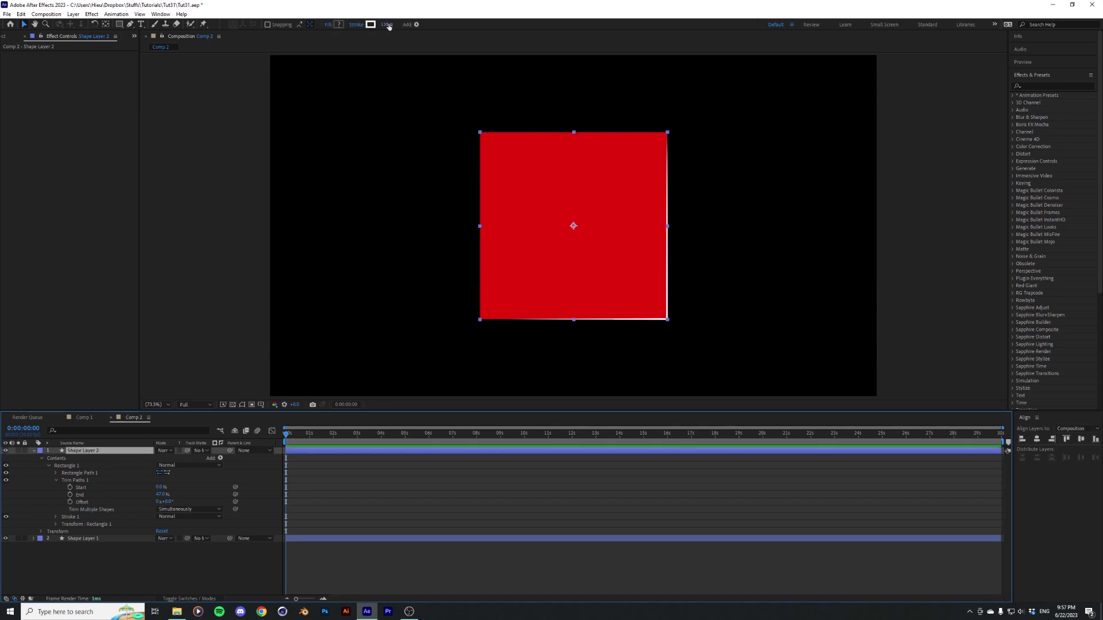
click(687, 283)
scroll(688, 284, up, 1)
drag(656, 268, 657, 293)
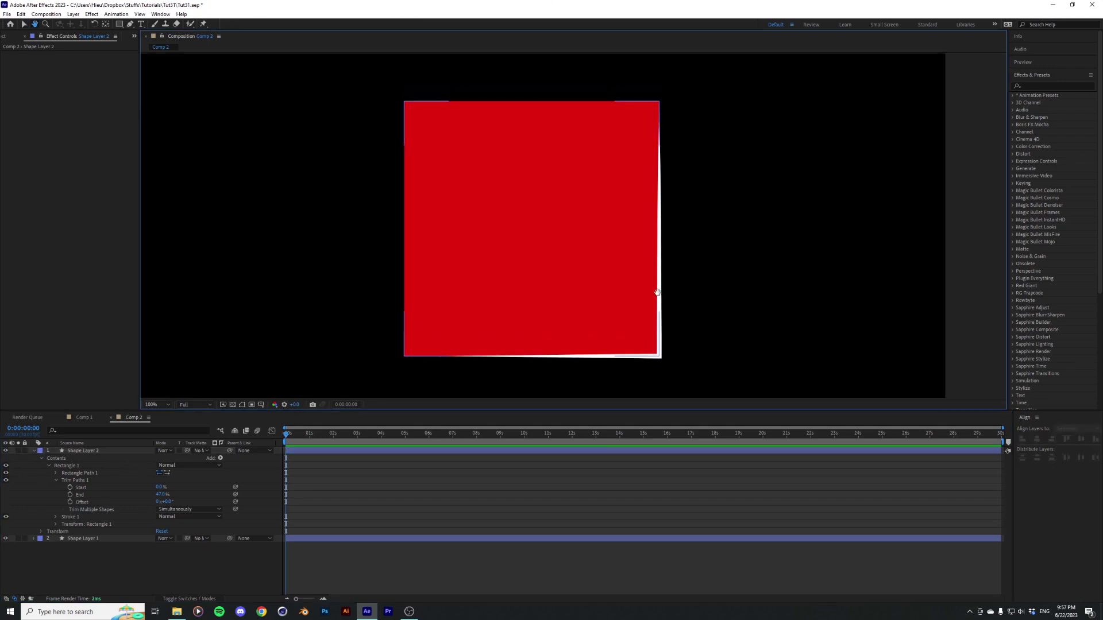
key(v)
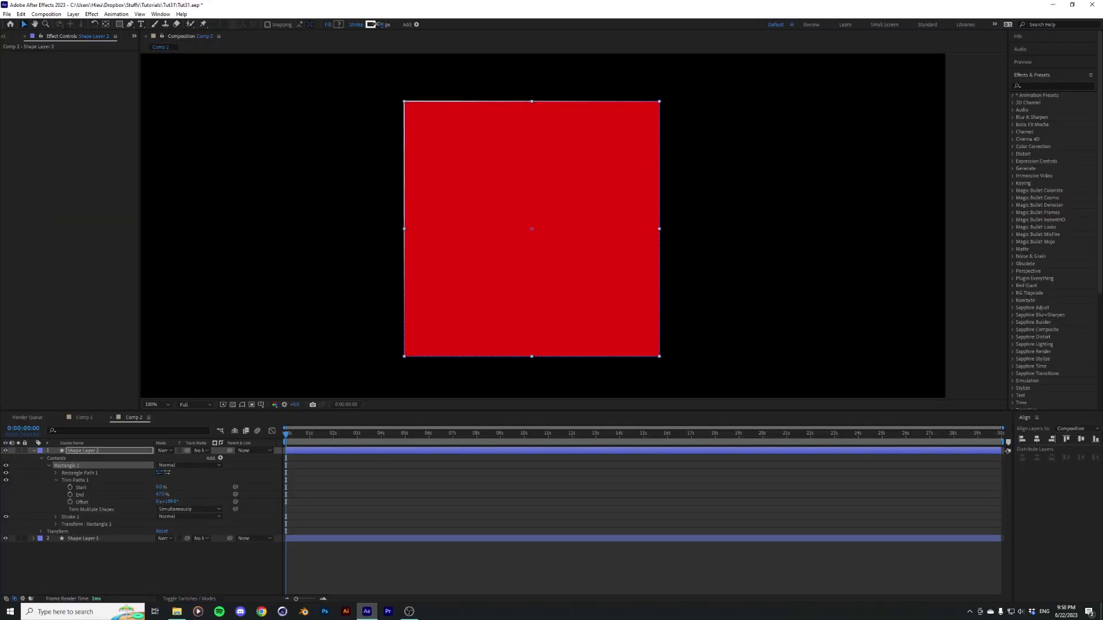
click(391, 479)
scroll(256, 303, down, 1)
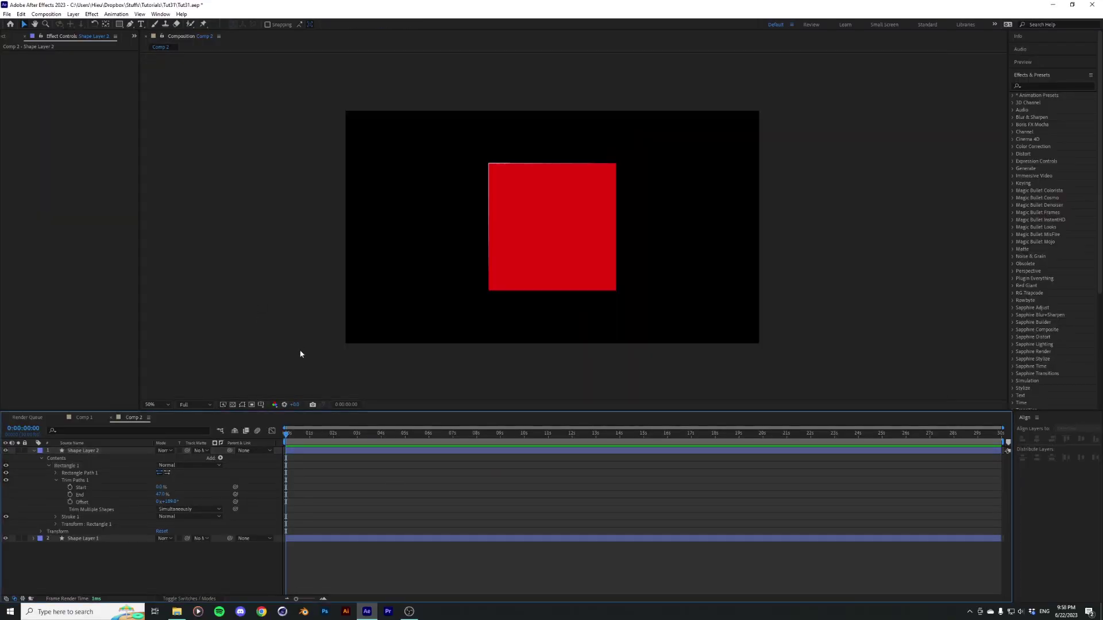
Select the outline layer, Shape Layer 2, and begin a search for an effect
click(157, 405)
click(158, 416)
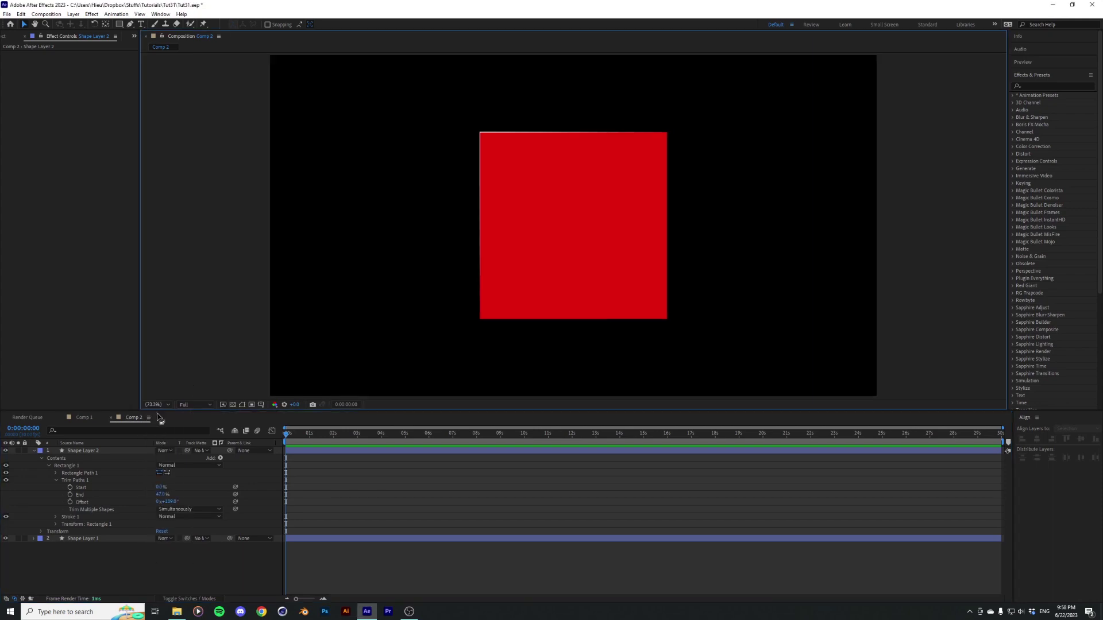
click(81, 452)
click(1032, 87)
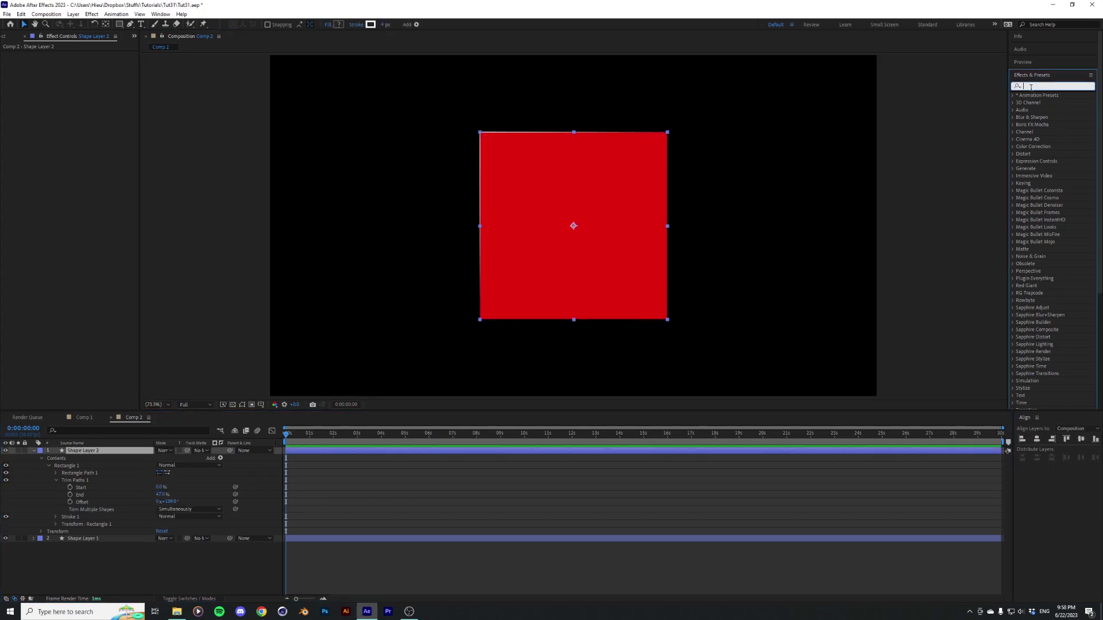